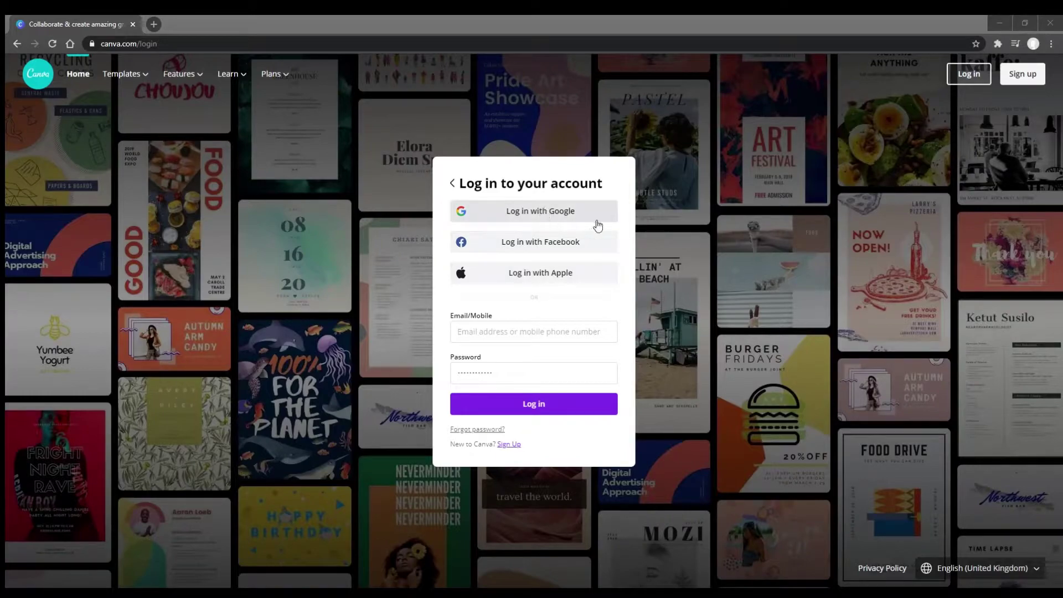
Log in to Canva through Google, reaching the home page showing the 'Nomadic' design
click(1022, 74)
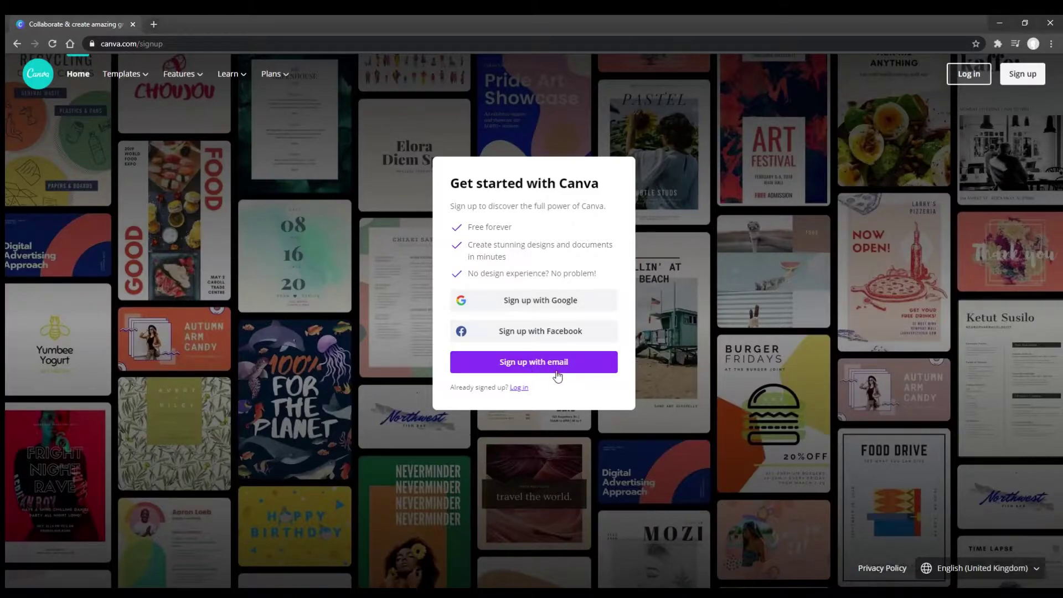
click(549, 298)
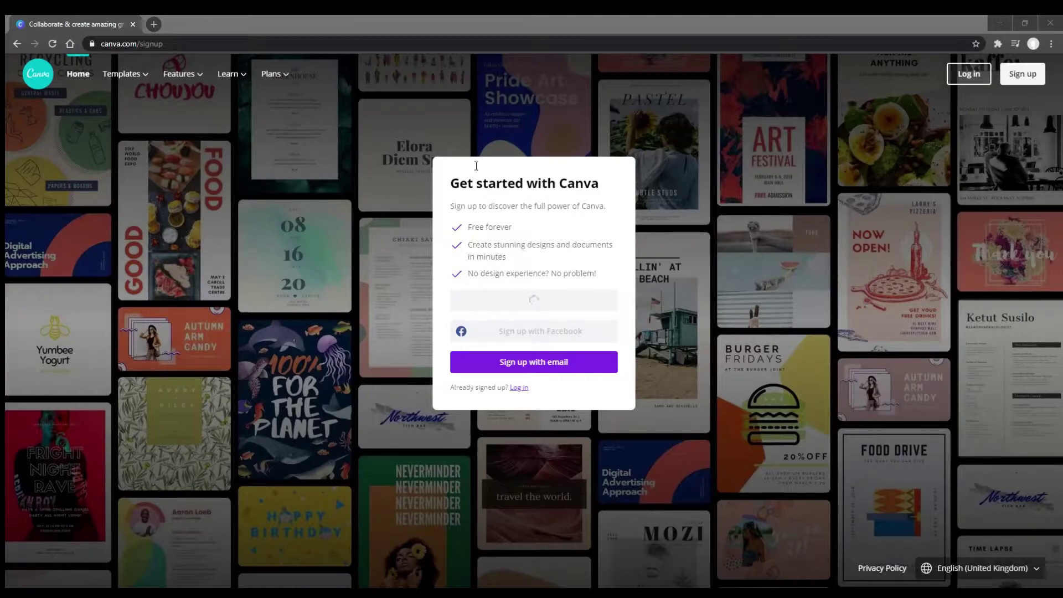
click(517, 387)
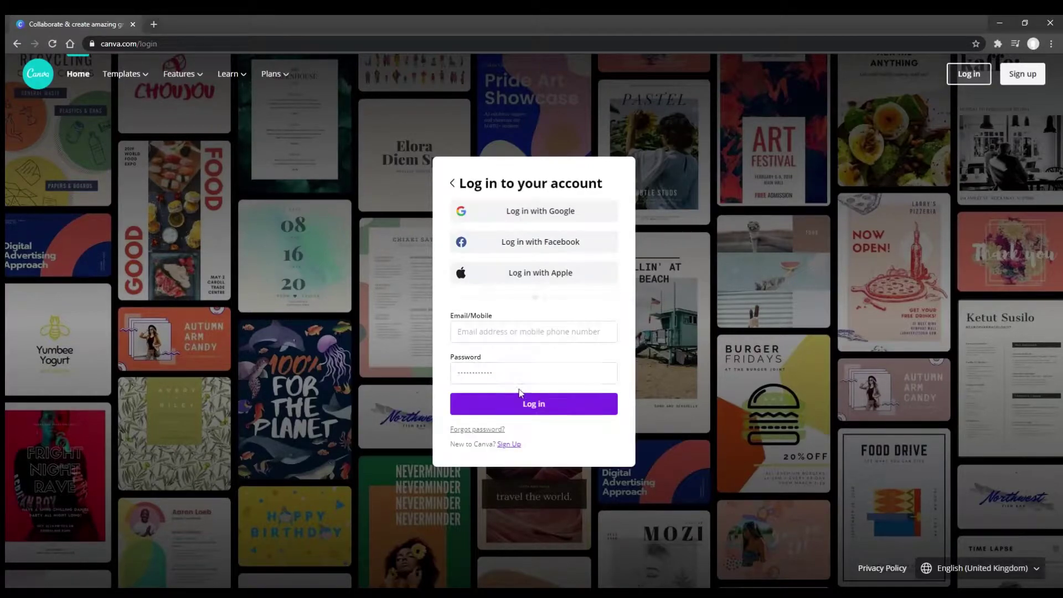
click(554, 210)
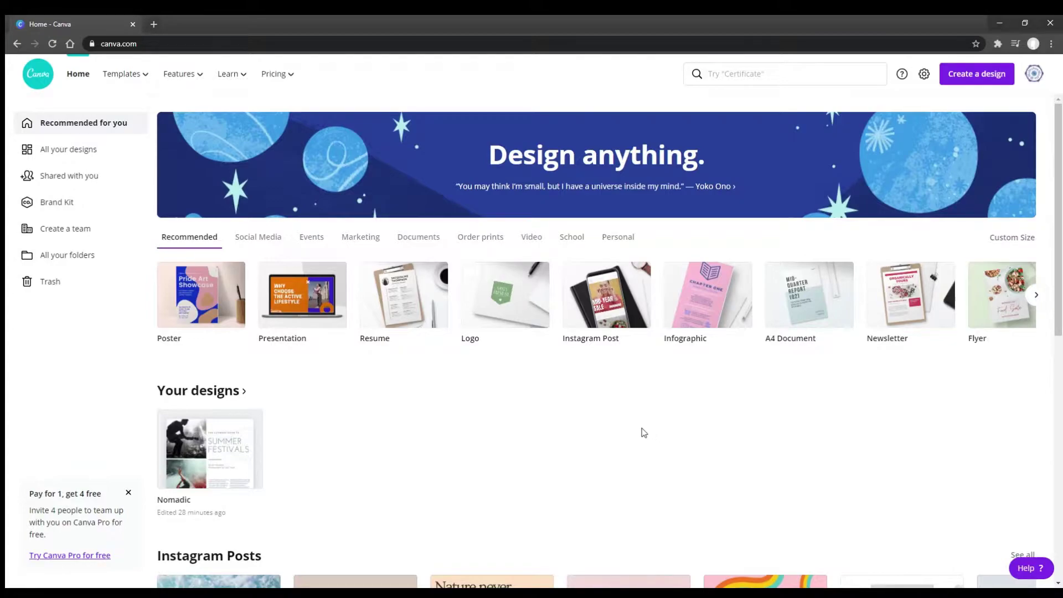
scroll(615, 392, down, 4)
scroll(617, 392, down, 3)
scroll(617, 392, down, 2)
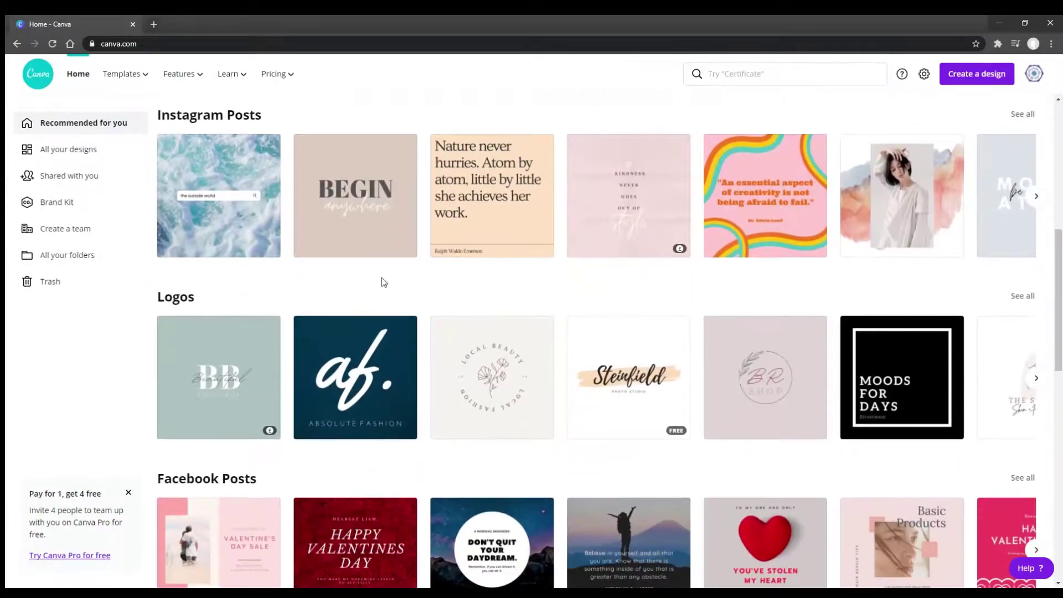
scroll(656, 240, down, 4)
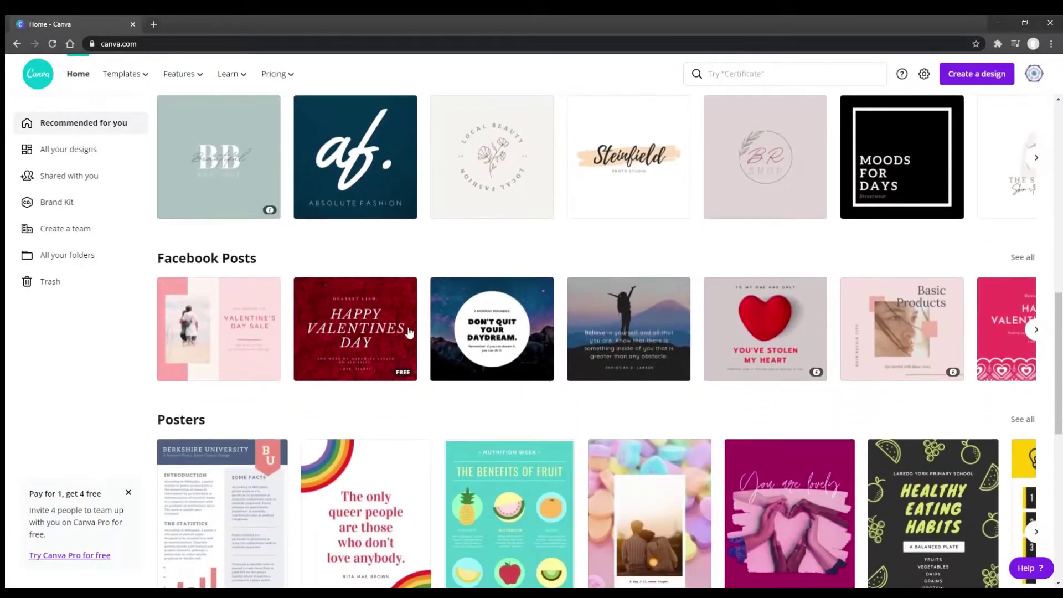
scroll(897, 324, down, 3)
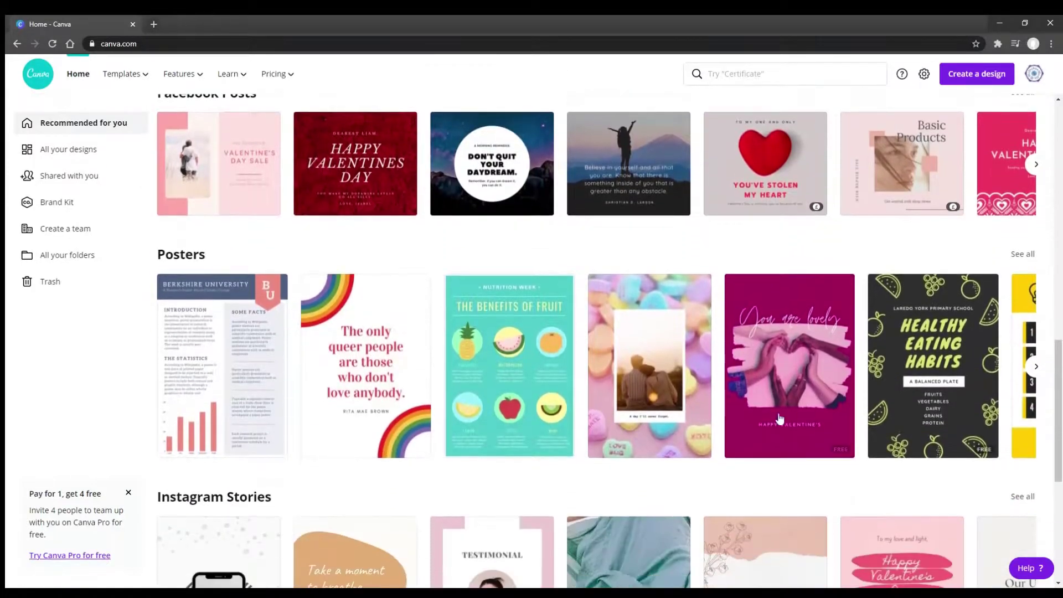
scroll(383, 402, down, 3)
scroll(344, 406, down, 4)
scroll(335, 387, down, 1)
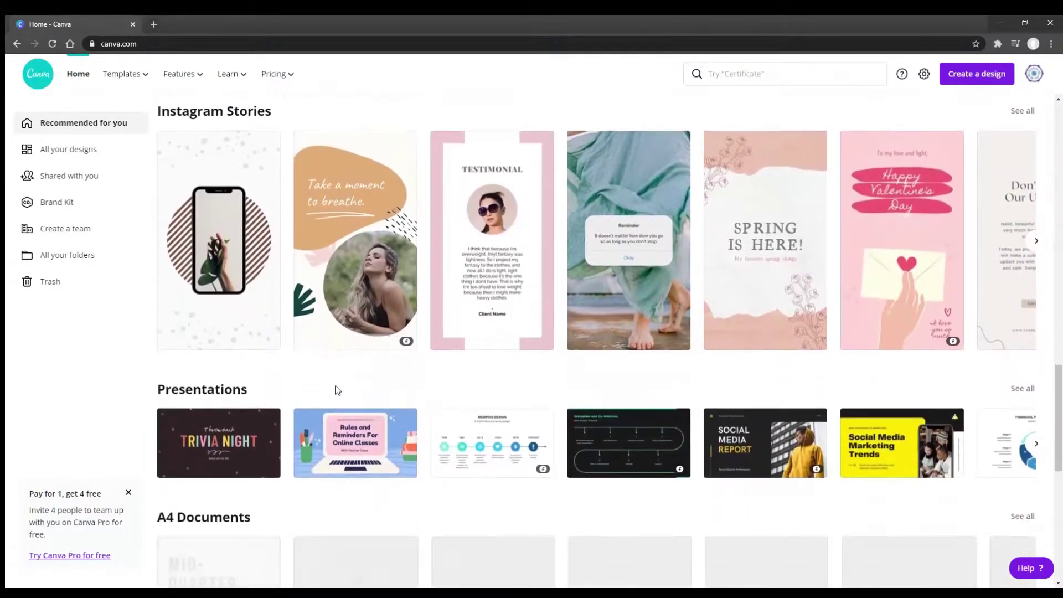
scroll(659, 316, down, 4)
scroll(759, 335, down, 2)
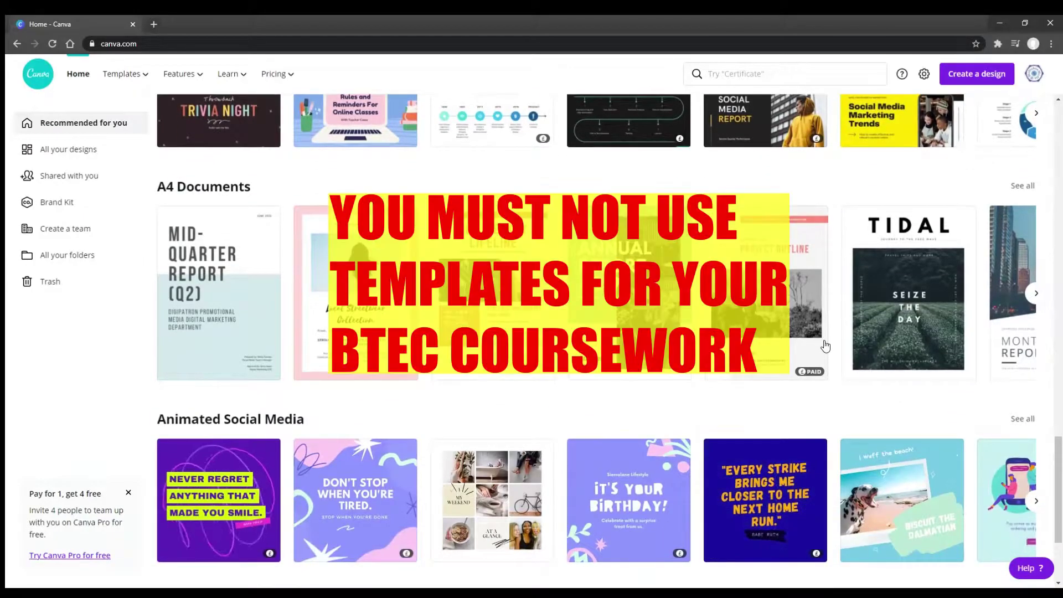
scroll(824, 346, down, 2)
scroll(826, 348, down, 1)
scroll(827, 349, down, 2)
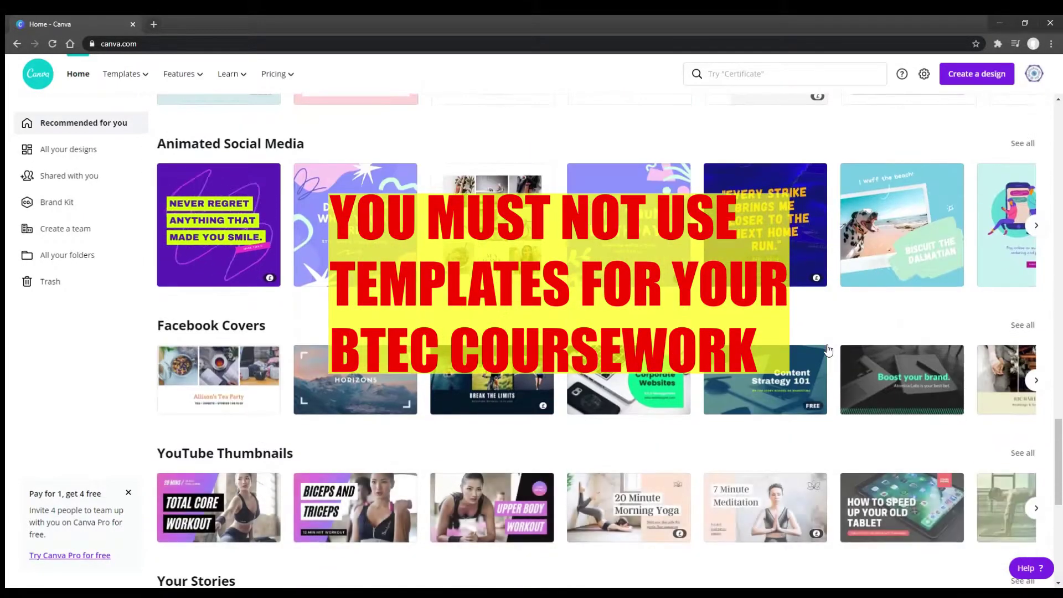
scroll(827, 349, down, 2)
scroll(826, 348, down, 3)
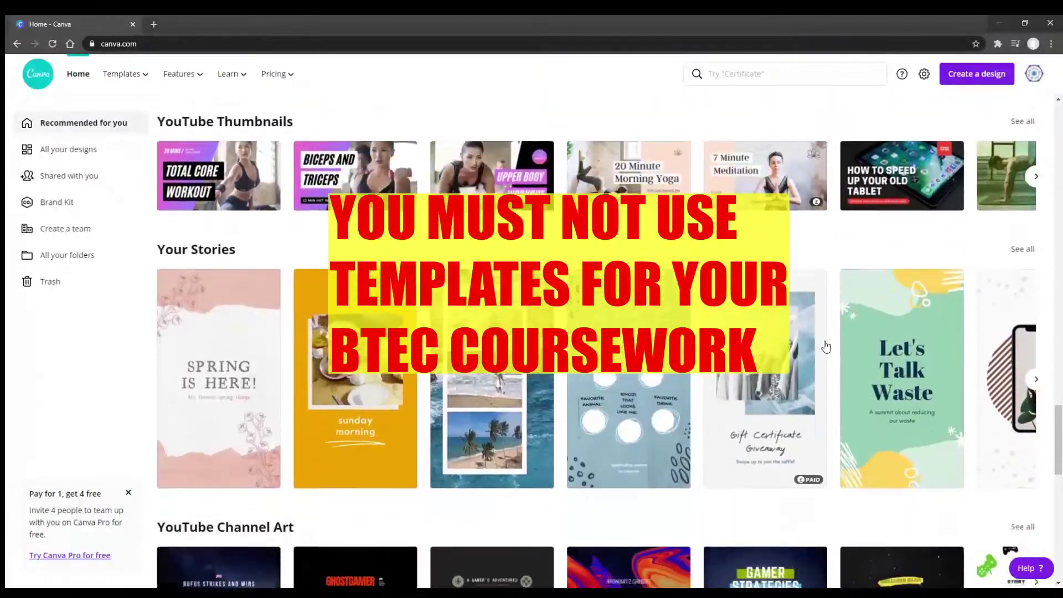
scroll(825, 346, down, 1)
scroll(825, 346, down, 1)
scroll(826, 346, down, 3)
scroll(827, 346, down, 2)
scroll(827, 346, down, 3)
scroll(826, 347, down, 5)
scroll(825, 346, down, 1)
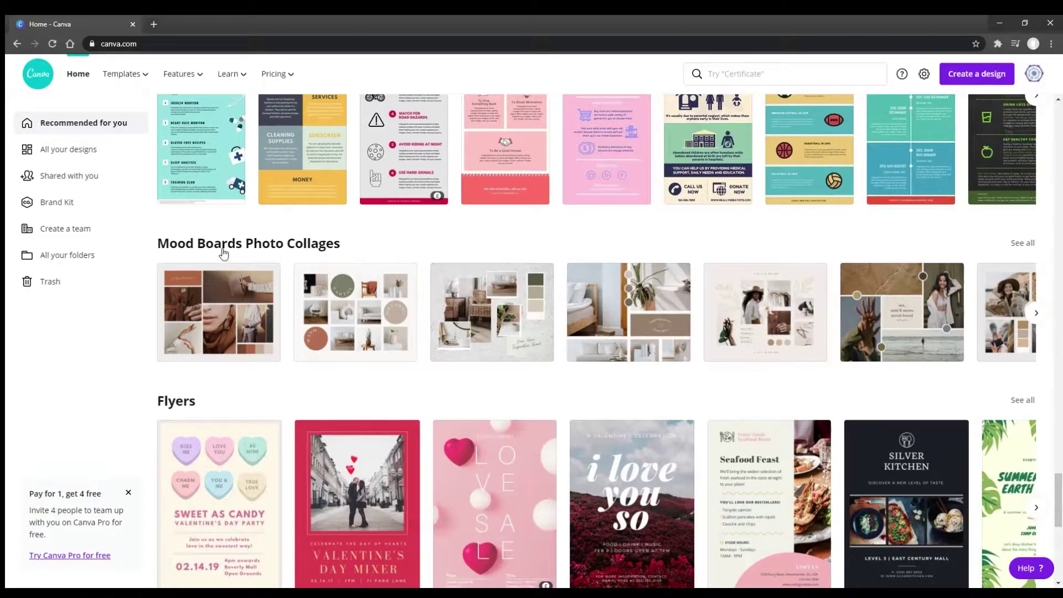
scroll(521, 263, up, 5)
scroll(521, 263, up, 5)
scroll(520, 264, up, 5)
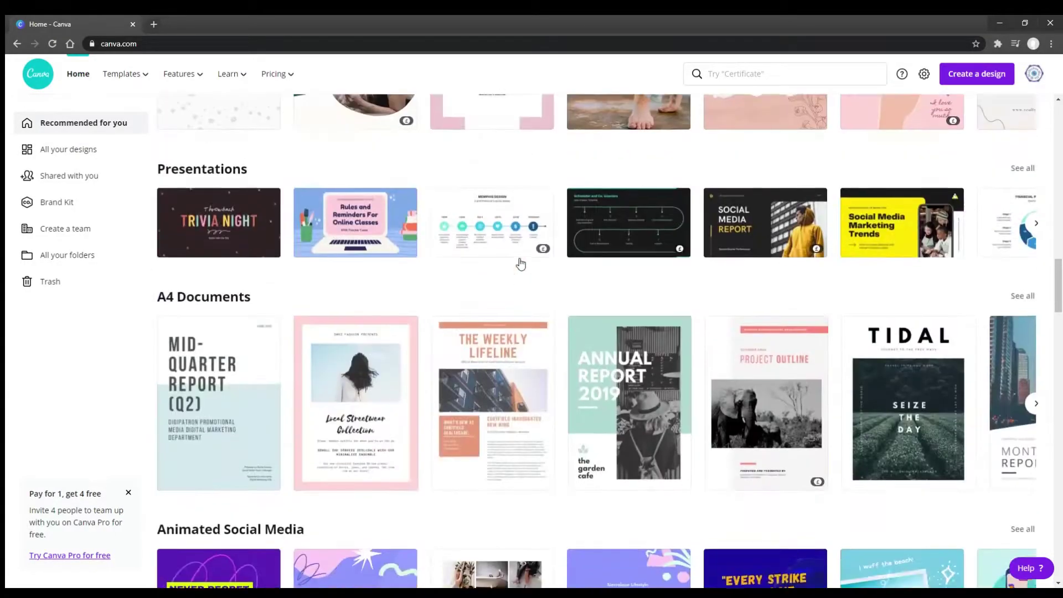
scroll(521, 264, up, 5)
scroll(521, 263, up, 5)
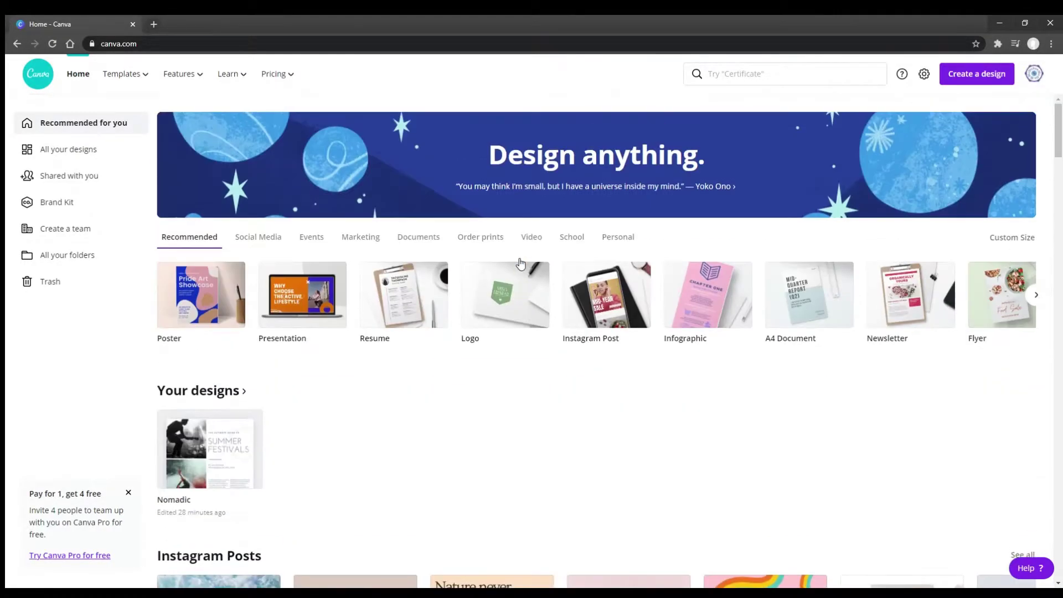
Search templates for 'magazine article' and browse the results for the Vitamin Sea template
click(785, 74)
text(m)
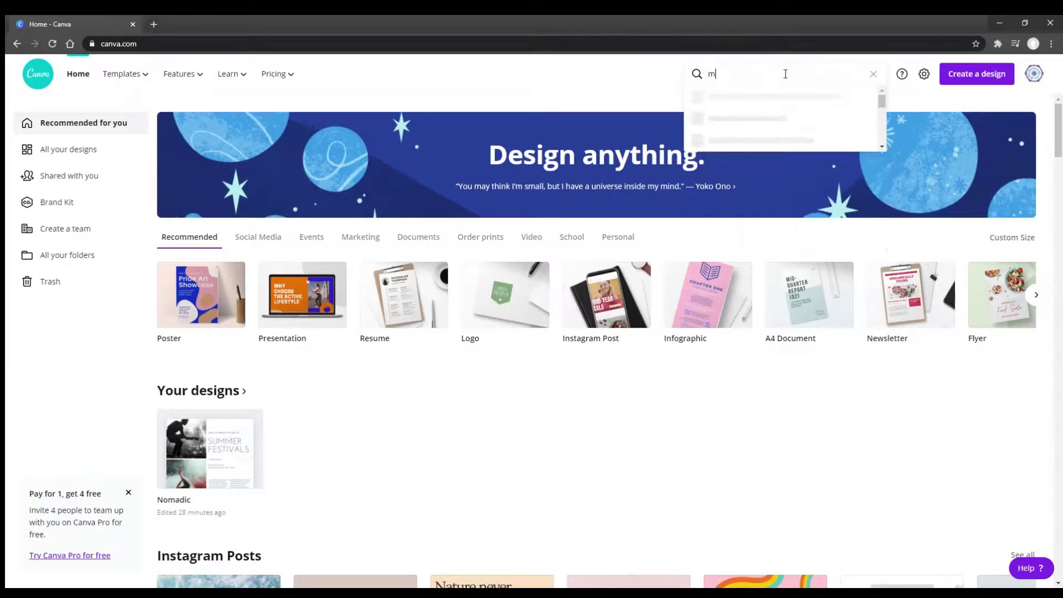
text(agazine article)
key(Return)
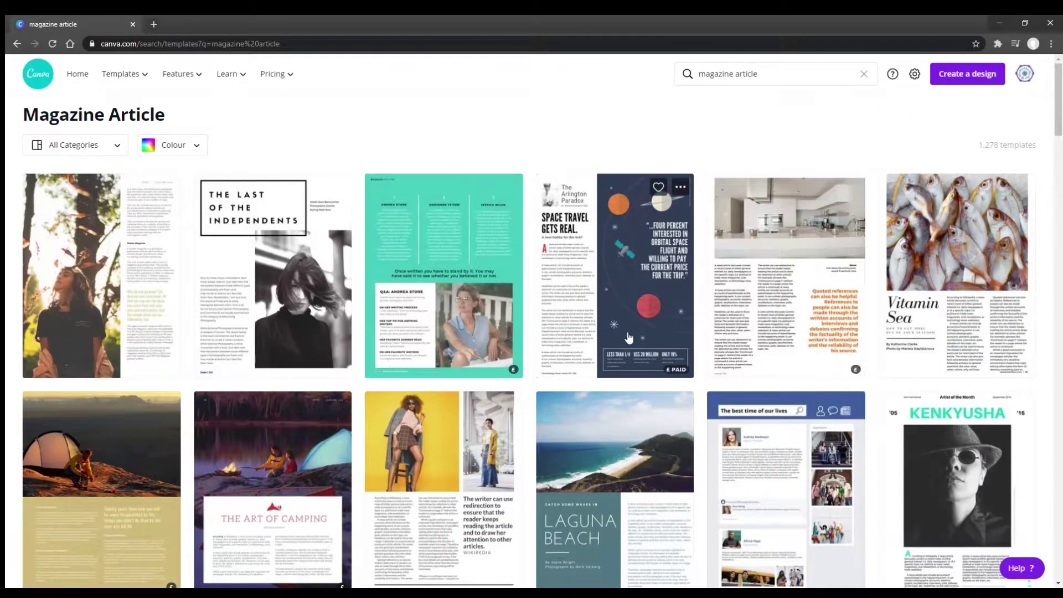
mouse_move(957, 266)
scroll(786, 277, down, 4)
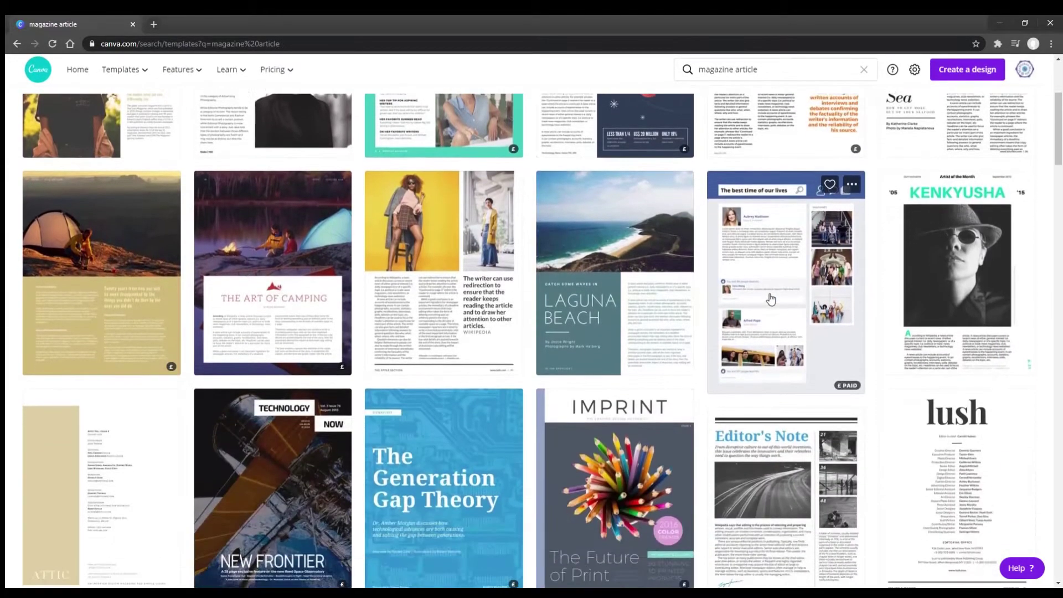
scroll(769, 301, up, 4)
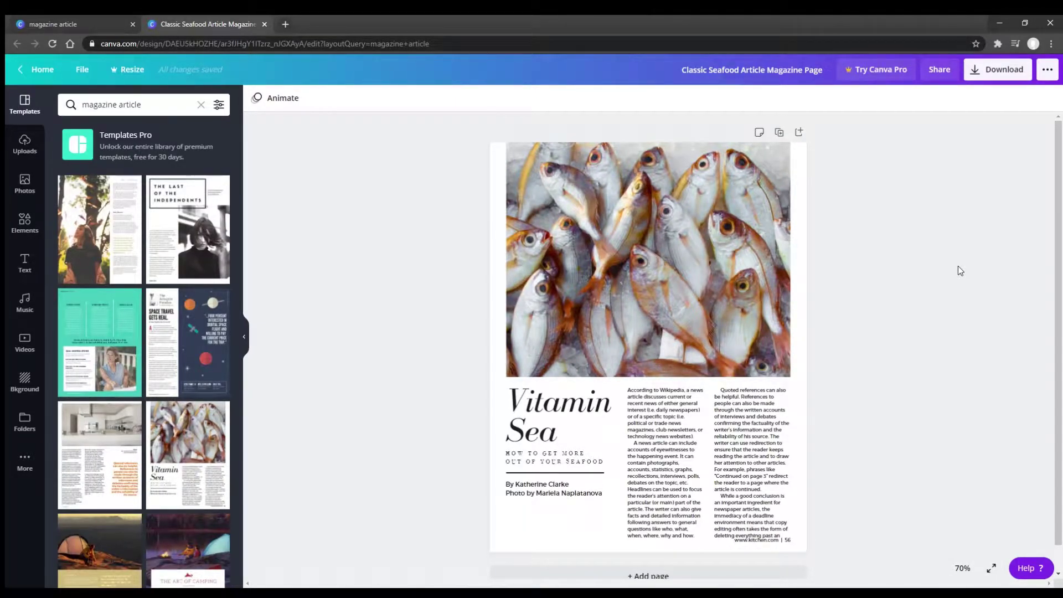
Hide the template panel and zoom the page to Fill
scroll(155, 331, down, 1)
scroll(142, 326, down, 5)
scroll(144, 321, down, 5)
scroll(144, 321, down, 5)
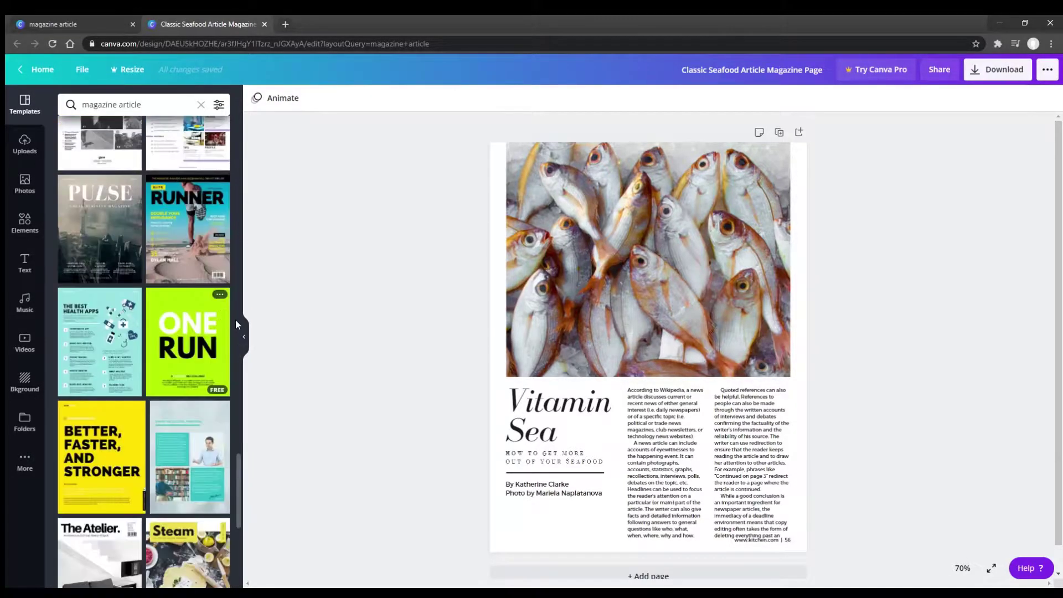
click(244, 338)
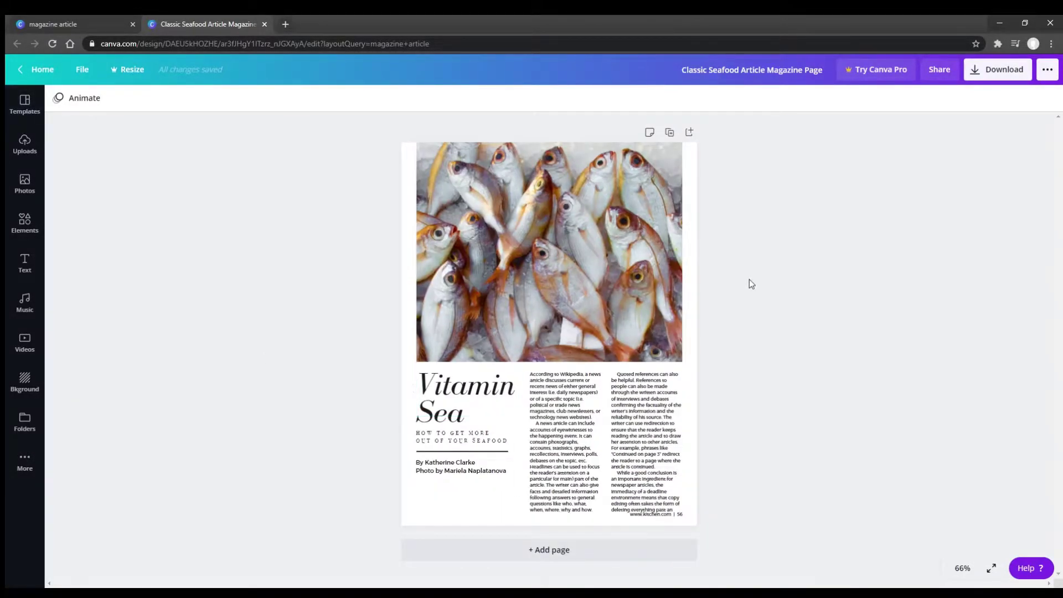
click(966, 571)
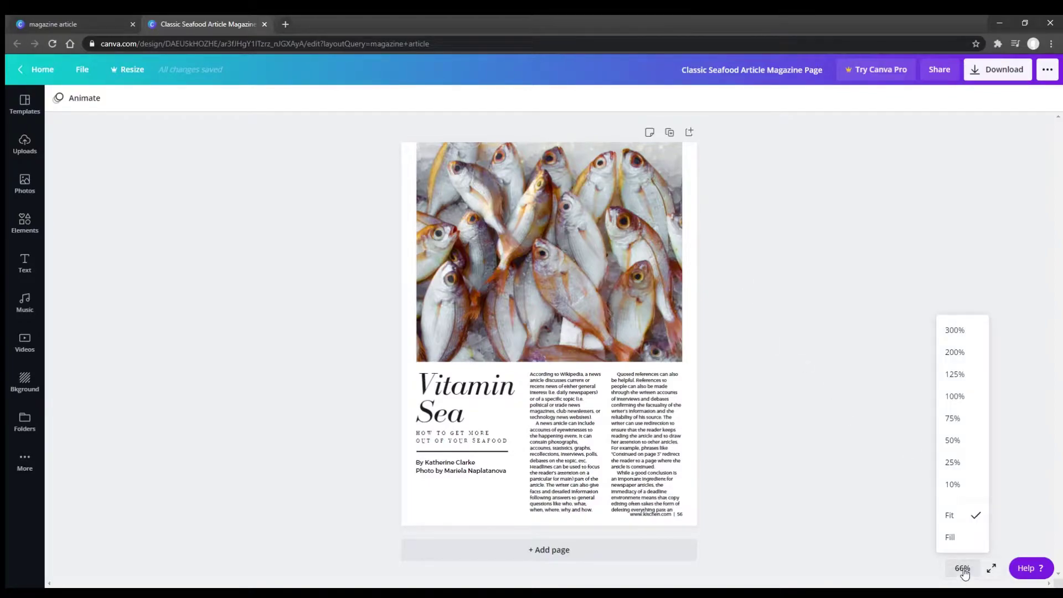
click(954, 538)
Switch the zoom back to Fit so the whole page is visible
scroll(722, 366, up, 2)
scroll(723, 367, up, 3)
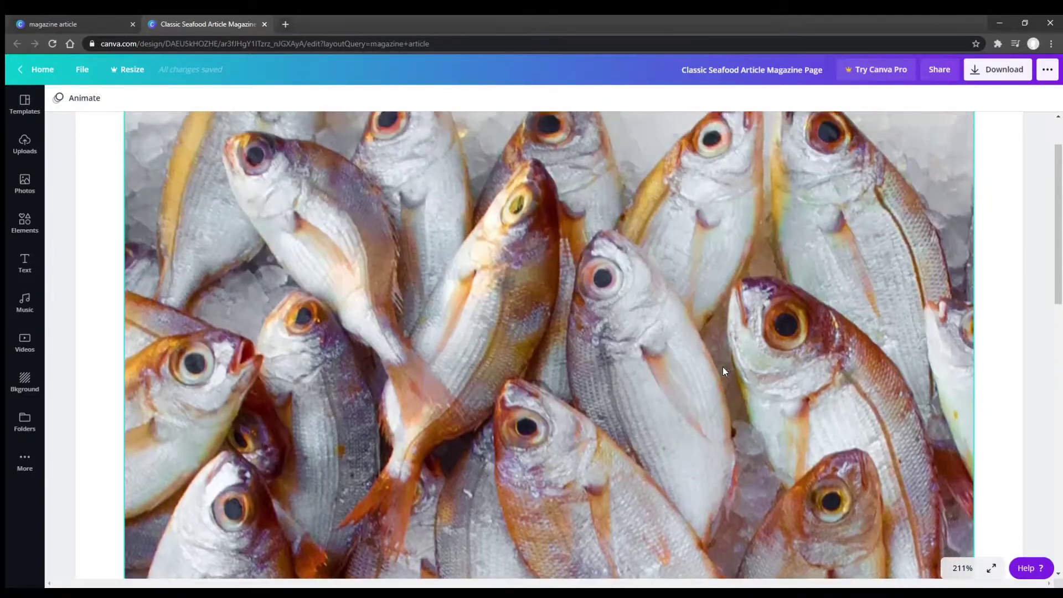
scroll(722, 367, down, 3)
scroll(722, 367, down, 3)
scroll(724, 375, down, 5)
click(961, 567)
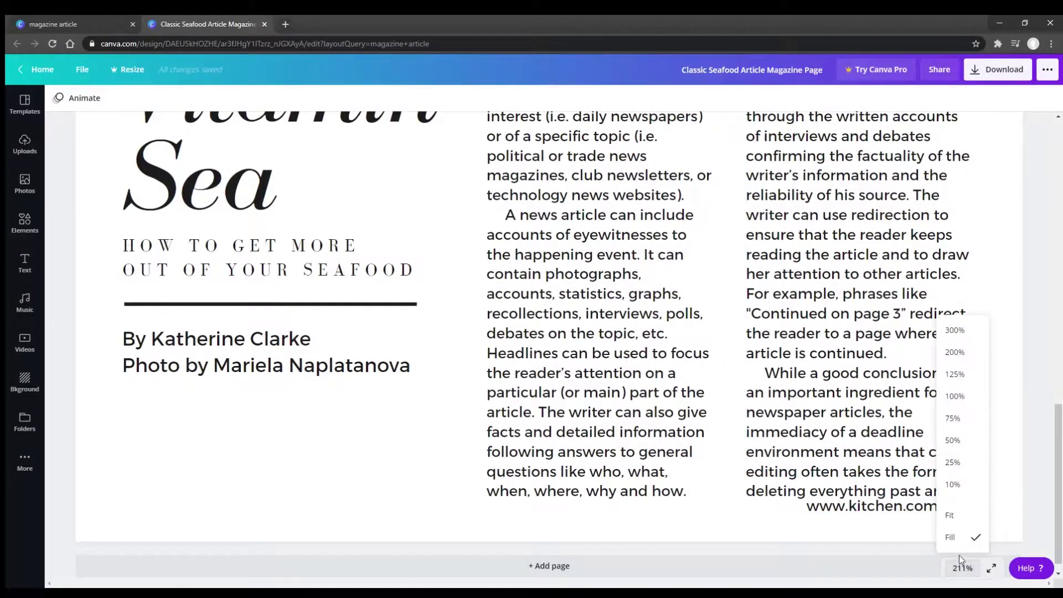
click(949, 515)
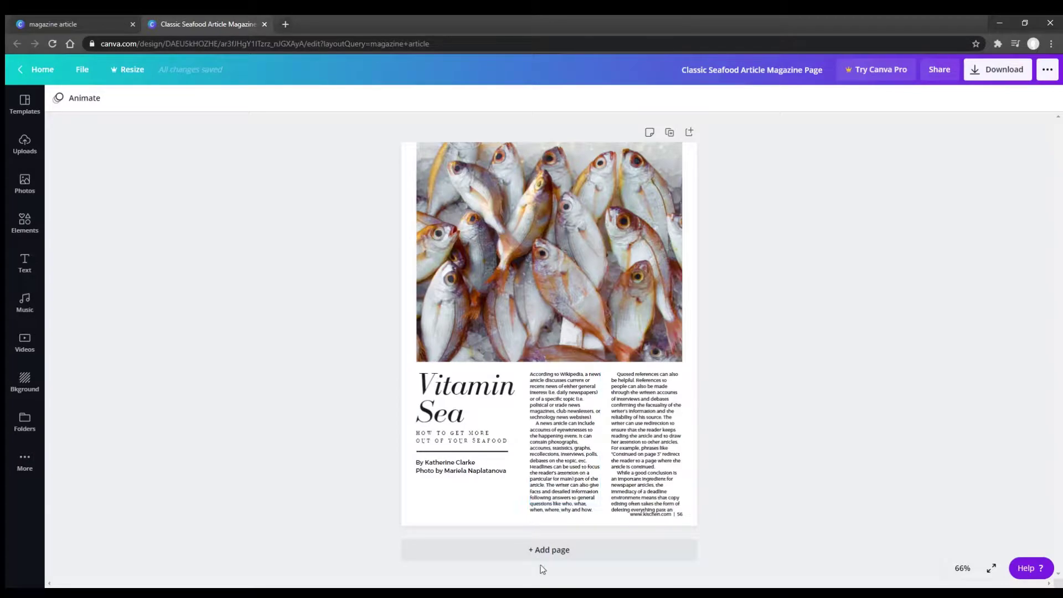
Add a blank second page, then return to page 1 from the page grid
click(551, 551)
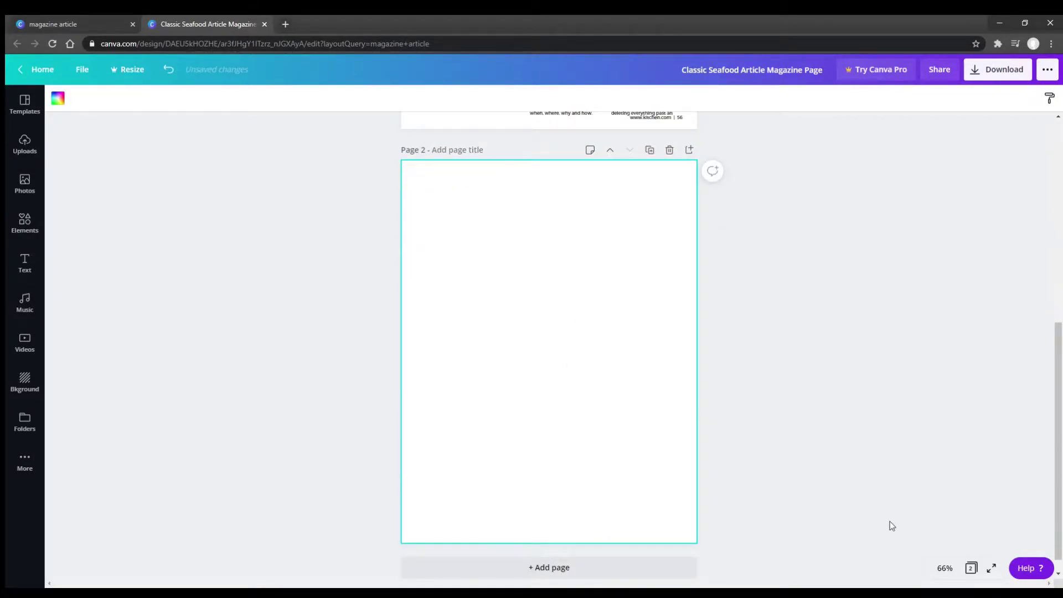
click(975, 573)
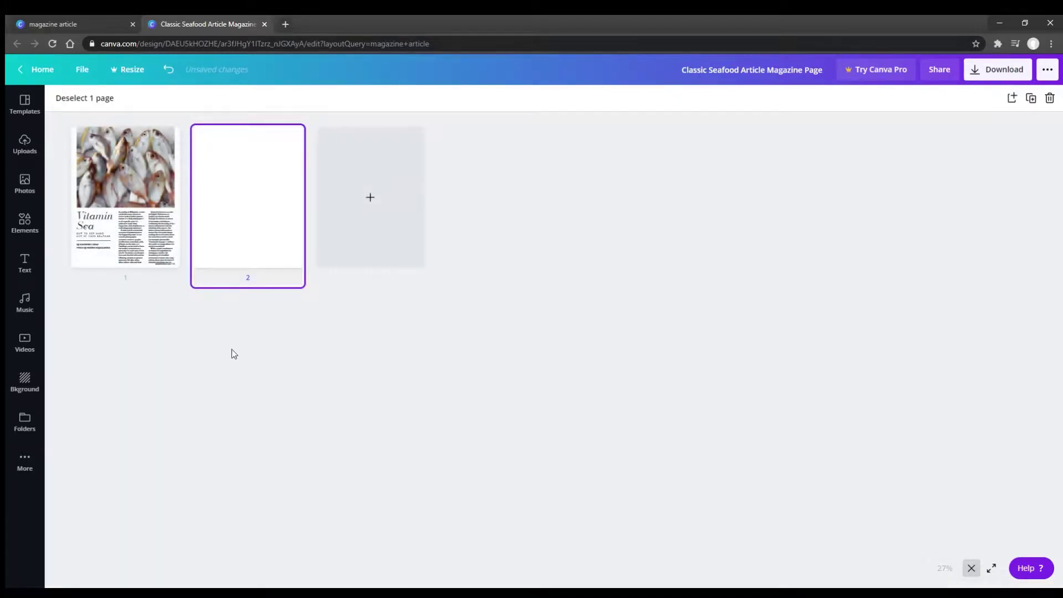
mouse_move(247, 200)
click(310, 388)
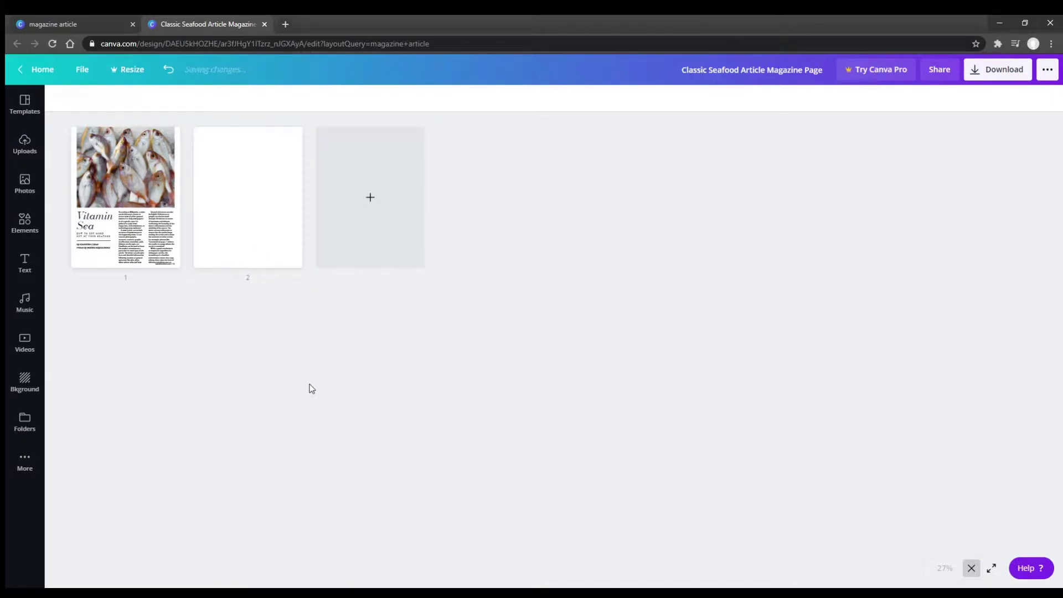
click(117, 198)
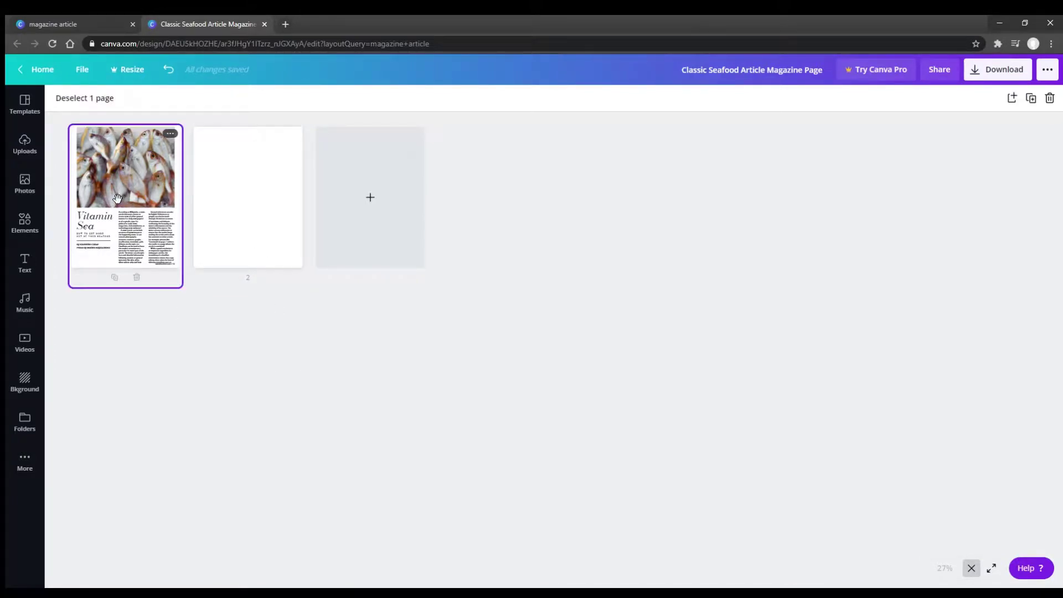
double_click(117, 198)
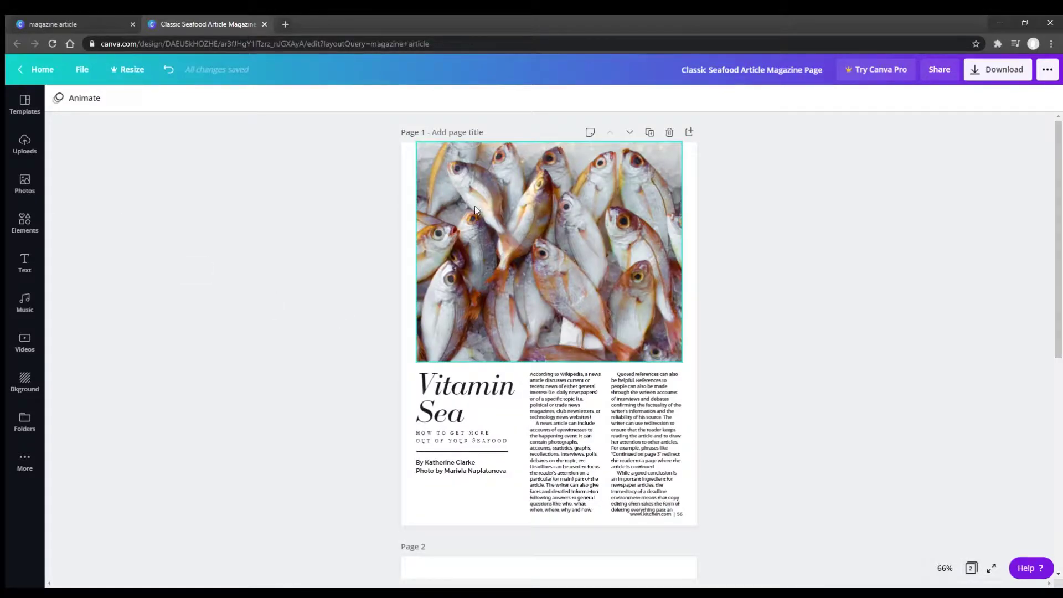
Title the first page 'DPS Left'
click(458, 133)
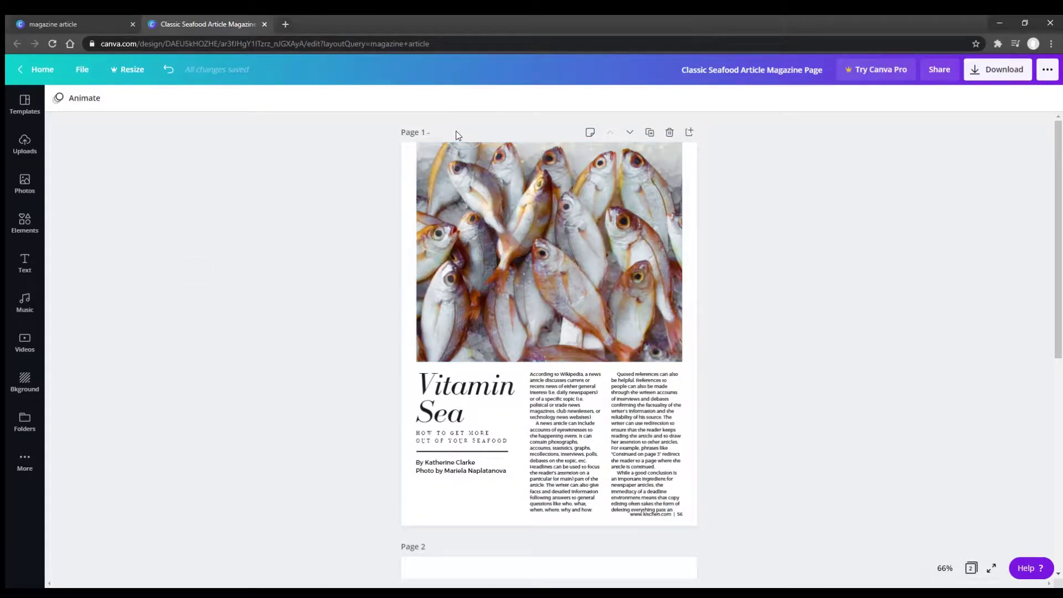
text(DPS Left)
click(867, 228)
key(Tab)
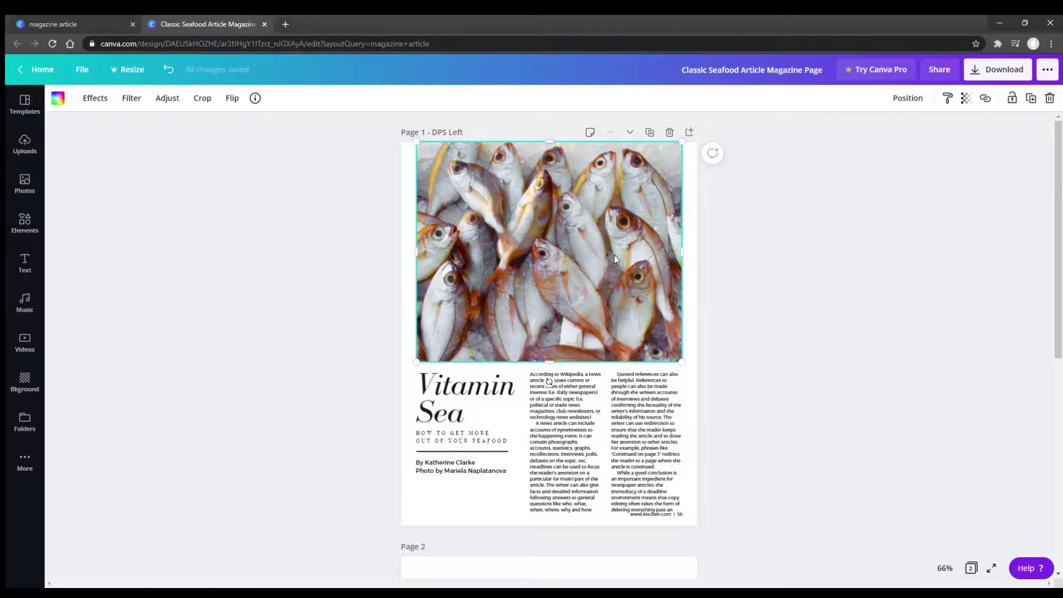
Pick the concert photo from Photos and drop it into the top frame
click(775, 272)
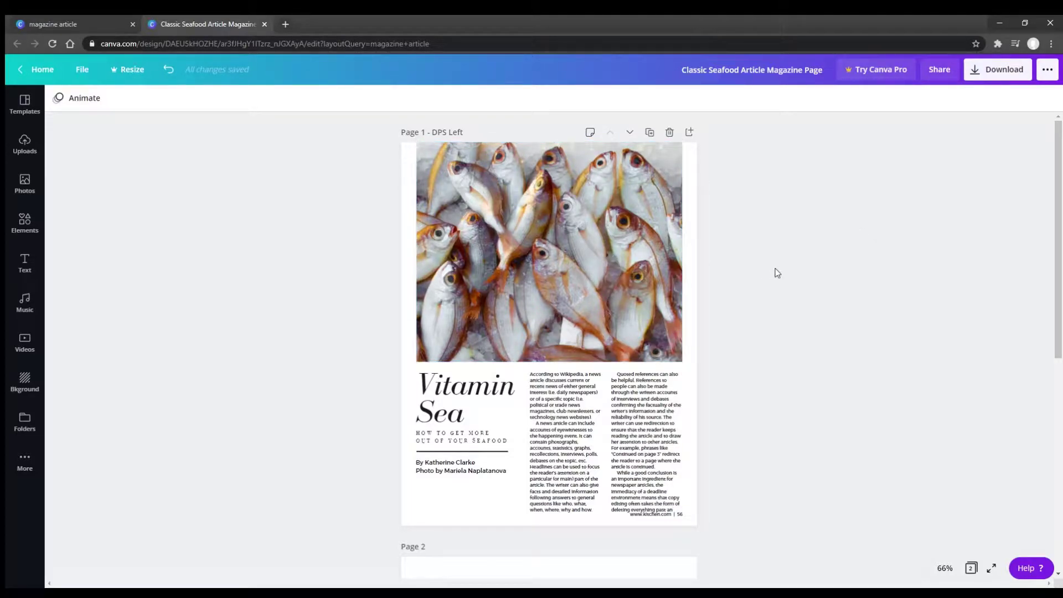
click(24, 183)
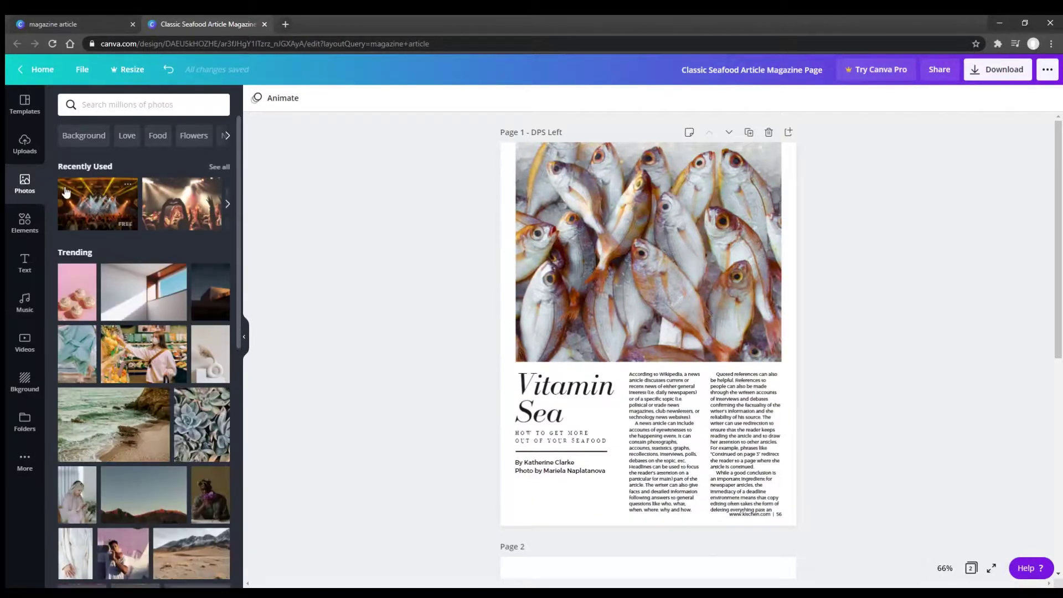
scroll(138, 358, down, 5)
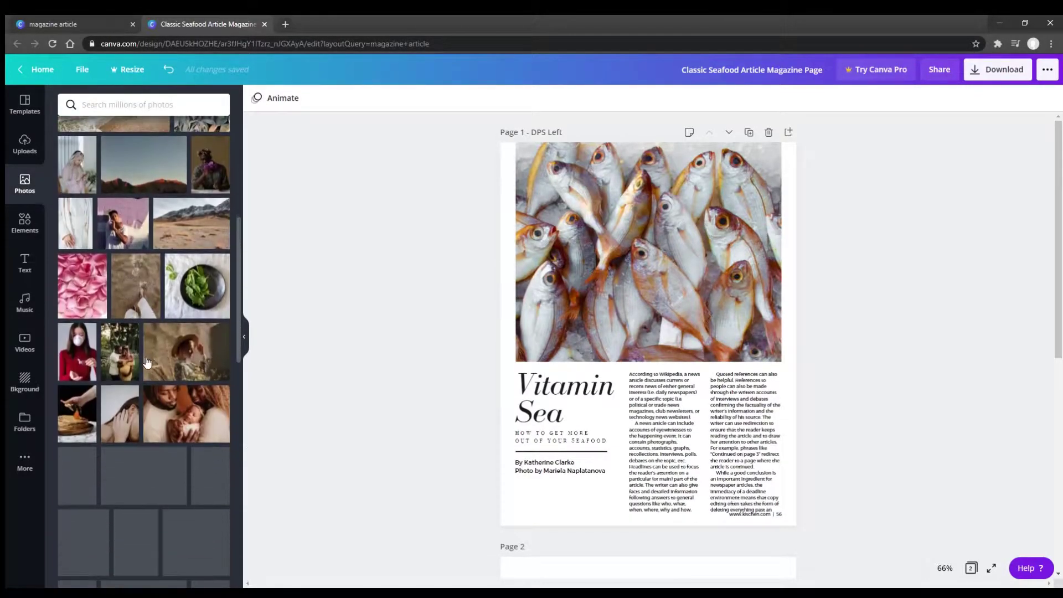
scroll(153, 354, down, 5)
scroll(155, 353, down, 3)
scroll(158, 348, up, 5)
scroll(157, 339, up, 5)
scroll(144, 299, up, 3)
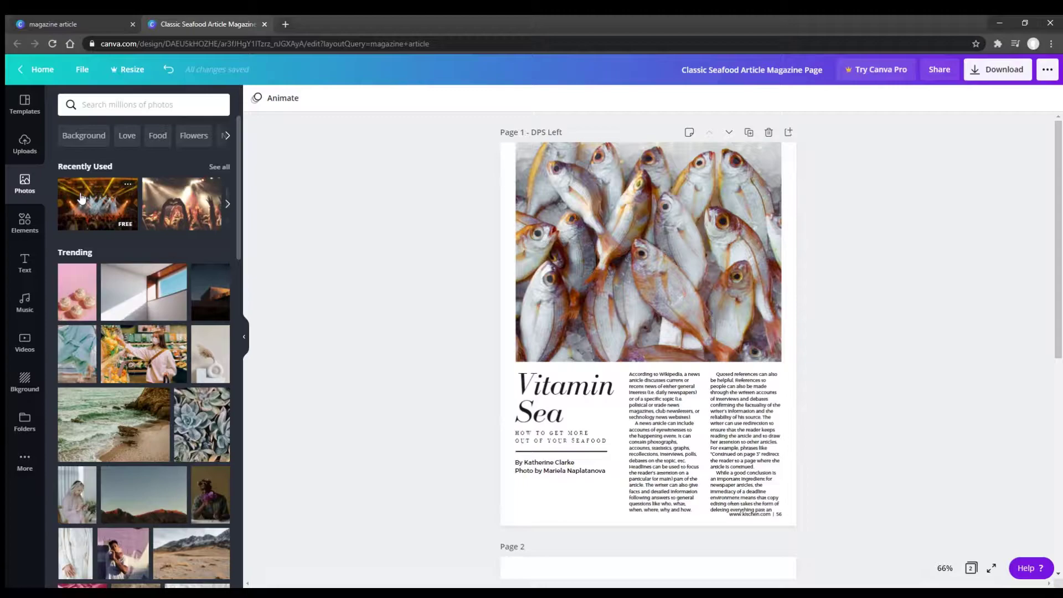
click(81, 197)
drag(636, 305, 662, 290)
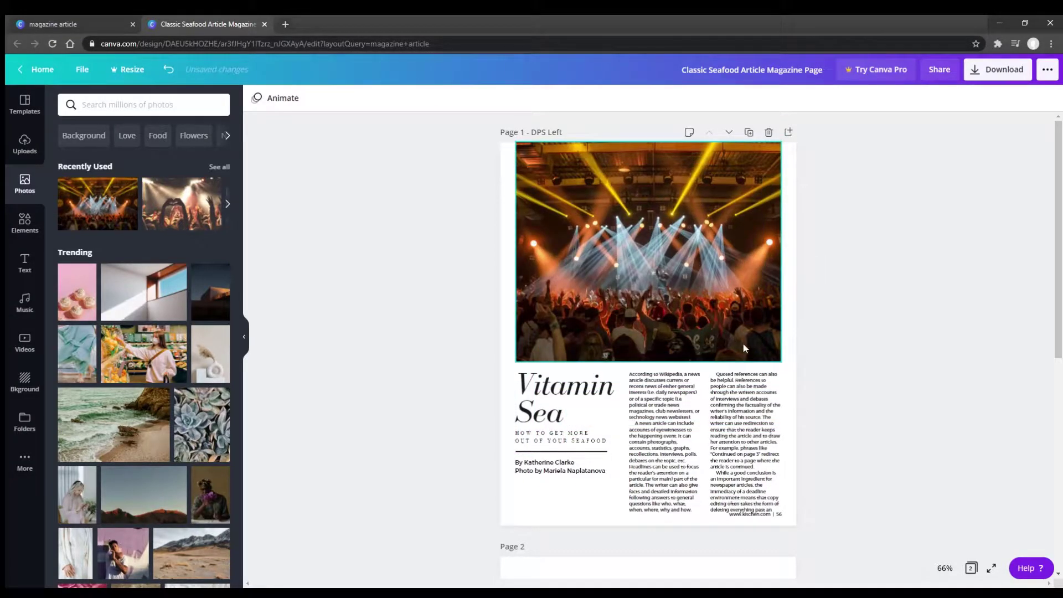
Delete the old photo frame and place the concert photo enlarged and centred across the top
click(663, 261)
key(Delete)
key(Delete)
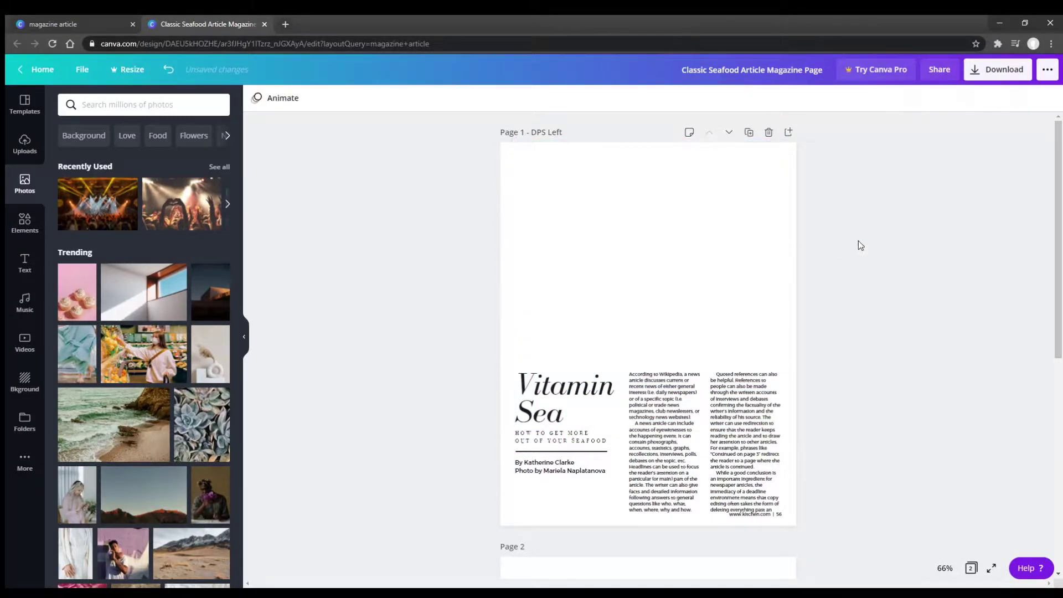
mouse_move(97, 204)
mouse_down()
mouse_move(702, 276)
mouse_move(569, 199)
mouse_up()
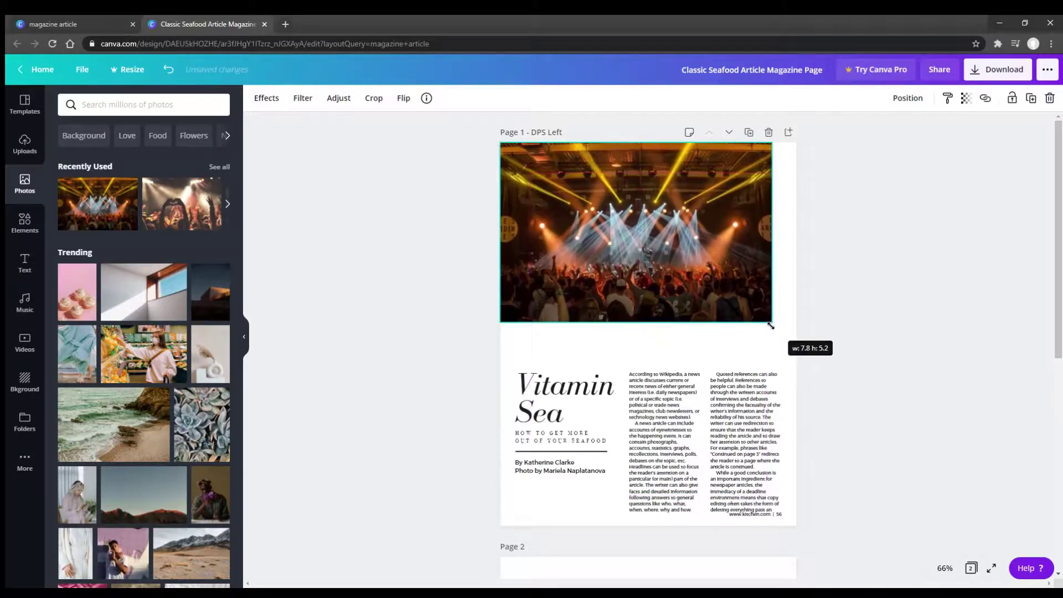
mouse_move(748, 309)
mouse_down()
mouse_move(795, 341)
mouse_move(743, 329)
mouse_up()
drag(682, 285, 682, 287)
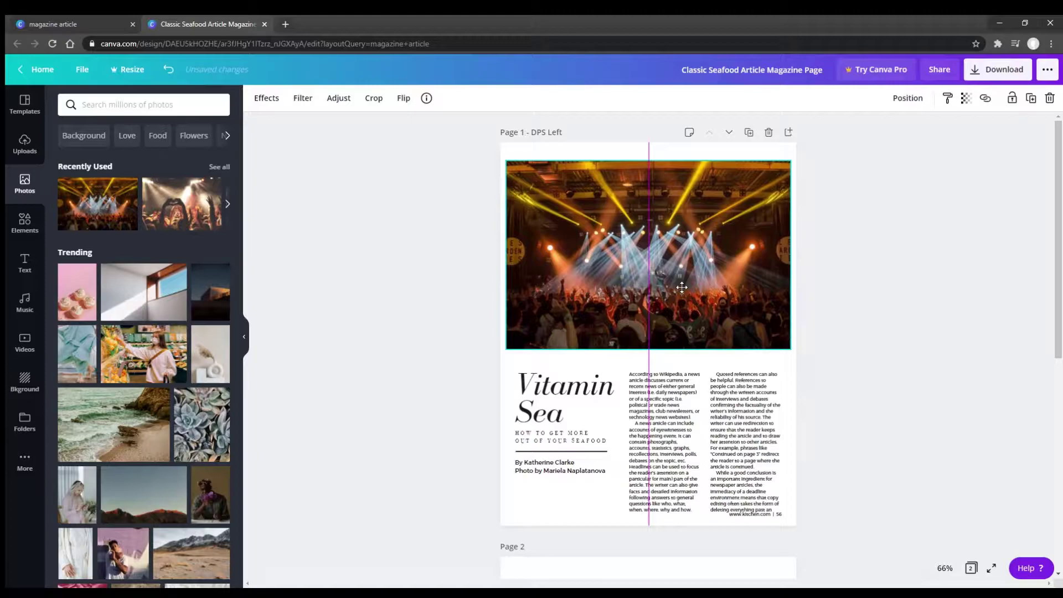
drag(681, 286, 681, 288)
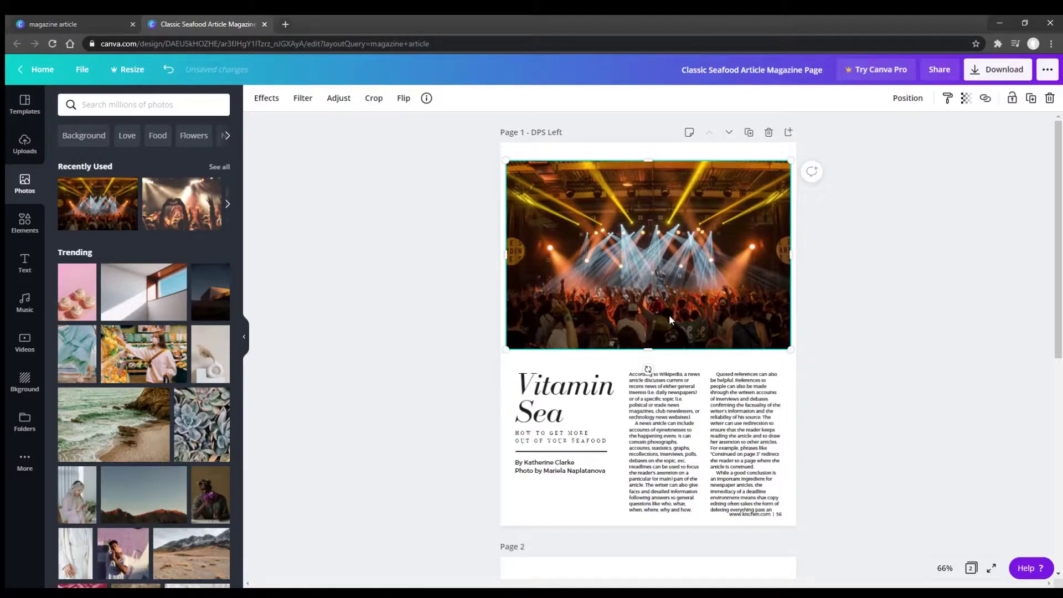
Zoom to Fill, crop the concert photo to show the stage lights, and re-centre it
click(945, 568)
click(936, 535)
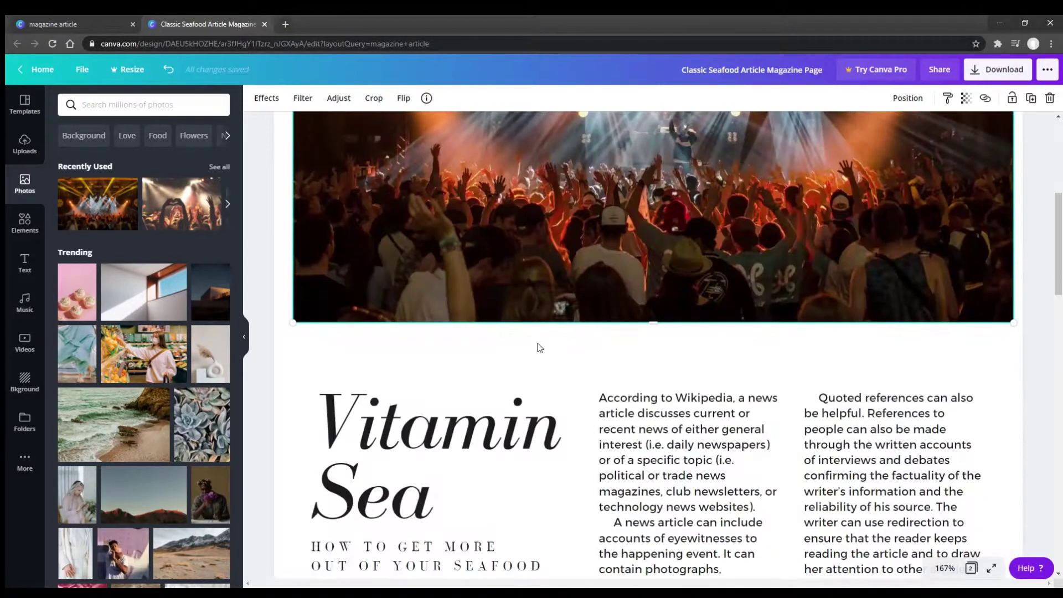
double_click(635, 291)
drag(665, 303, 718, 356)
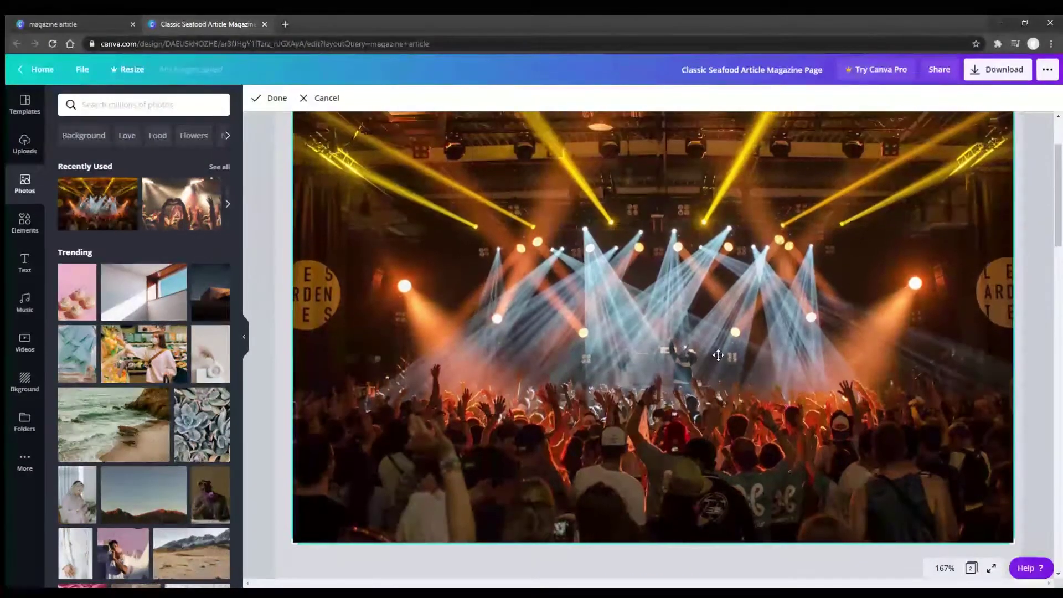
scroll(718, 356, up, 2)
scroll(717, 358, down, 1)
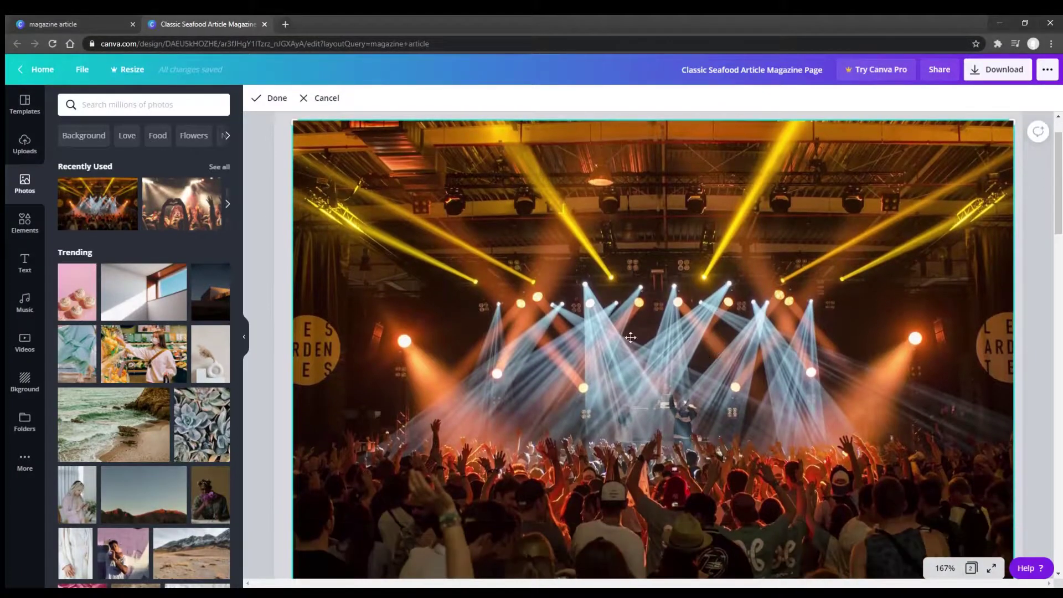
click(255, 103)
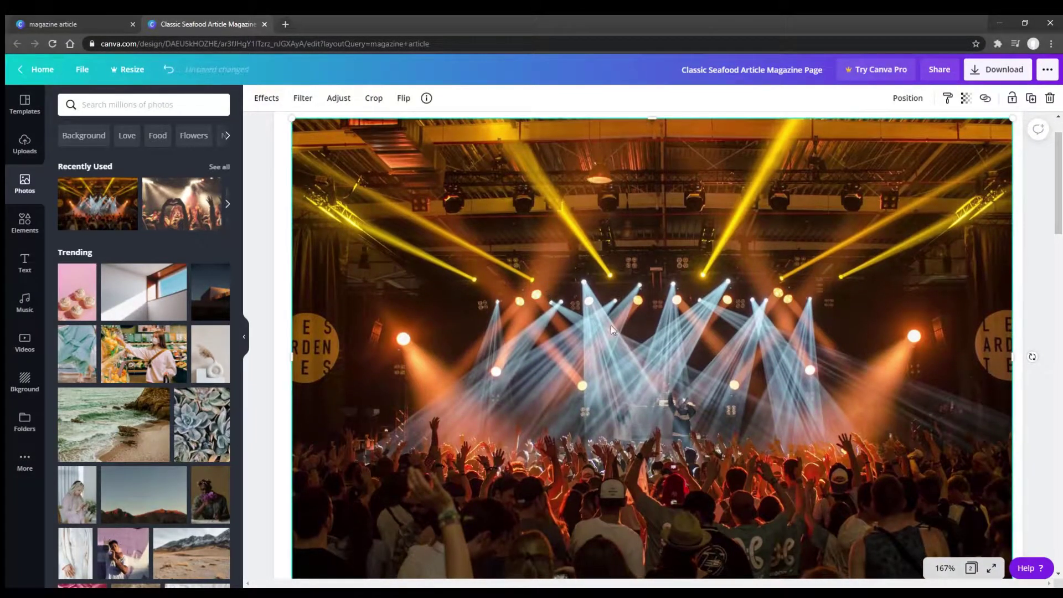
scroll(616, 327, down, 4)
scroll(632, 248, down, 2)
drag(670, 221, 656, 219)
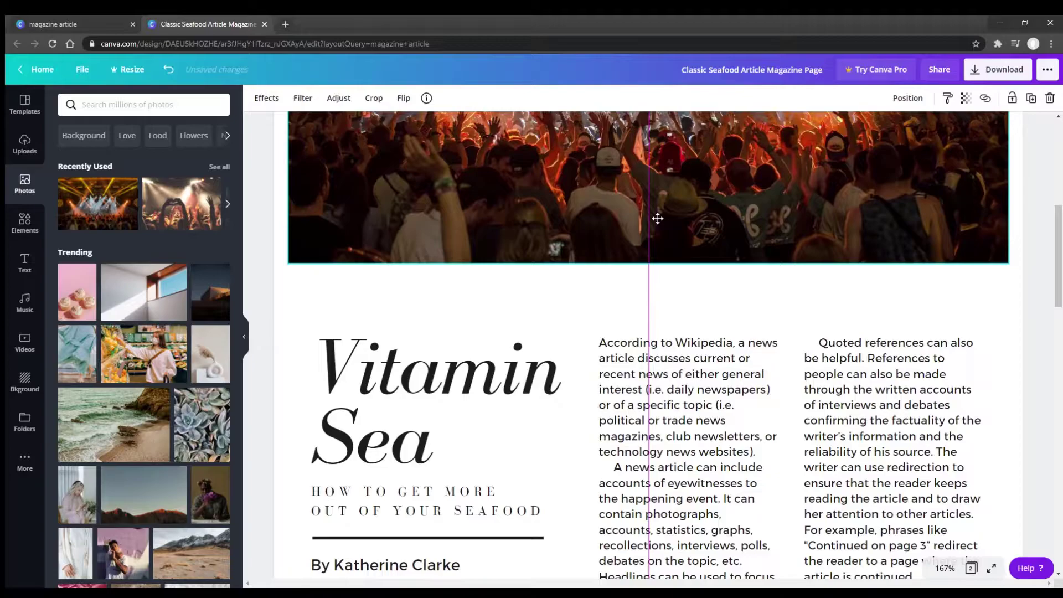
drag(658, 223, 657, 223)
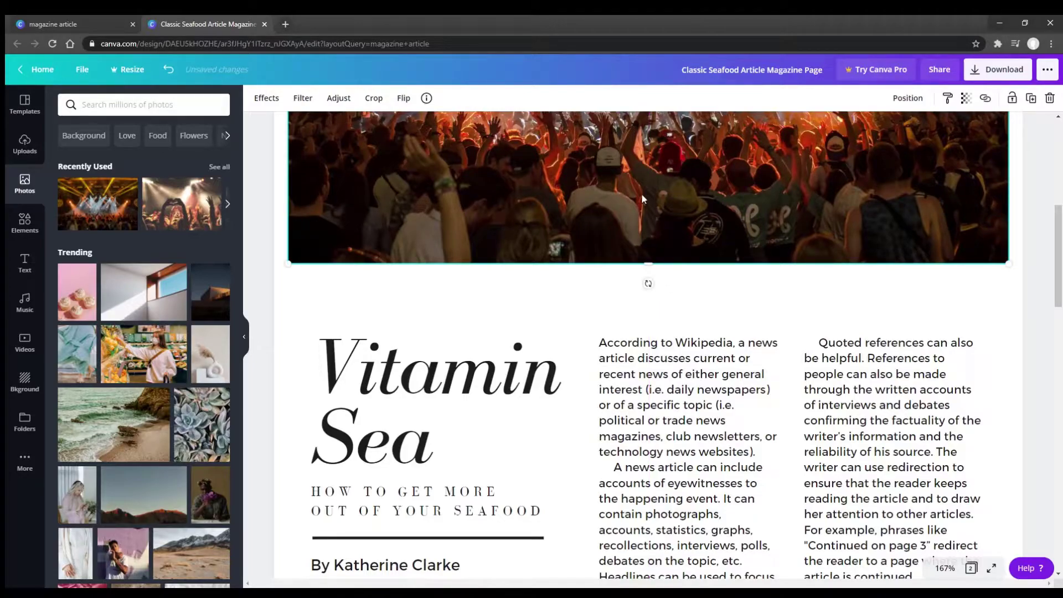
drag(648, 283, 646, 319)
Raise the Vitamin Sea headline and add the 'cold, smooth & tasty' text combination
click(607, 305)
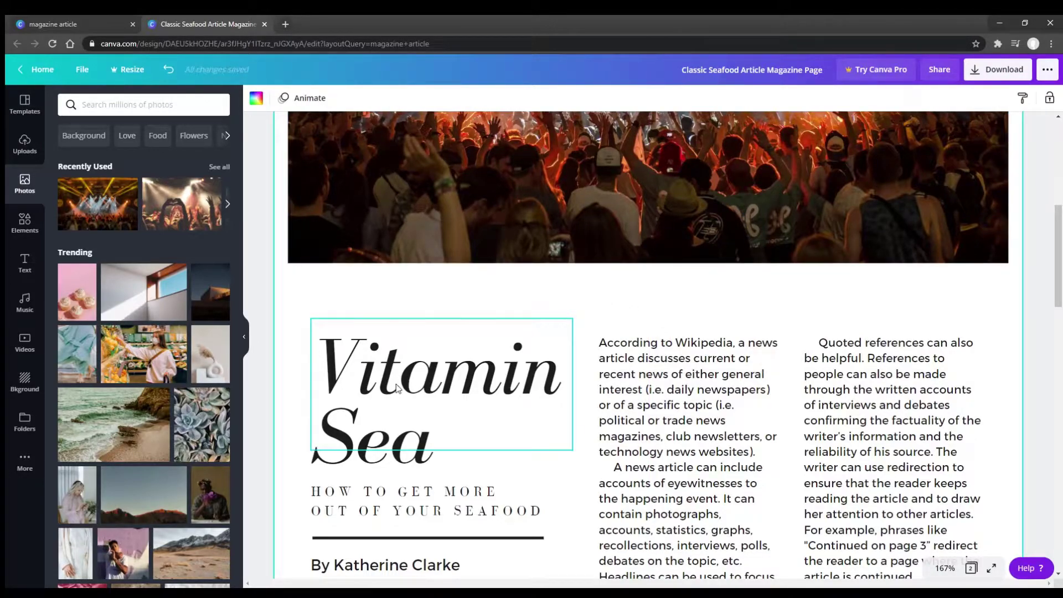
drag(397, 388, 419, 332)
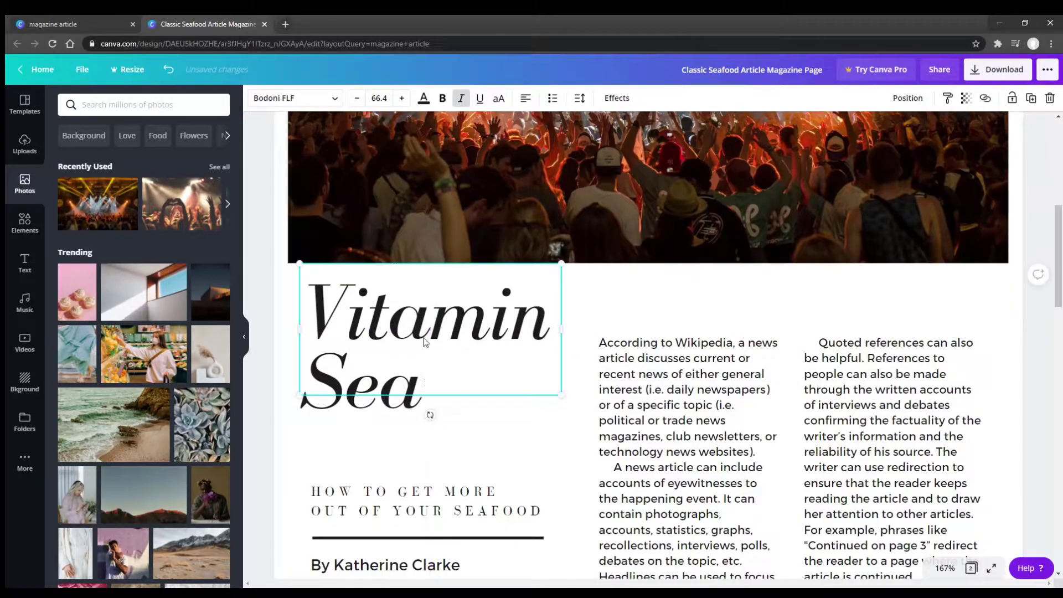
click(22, 272)
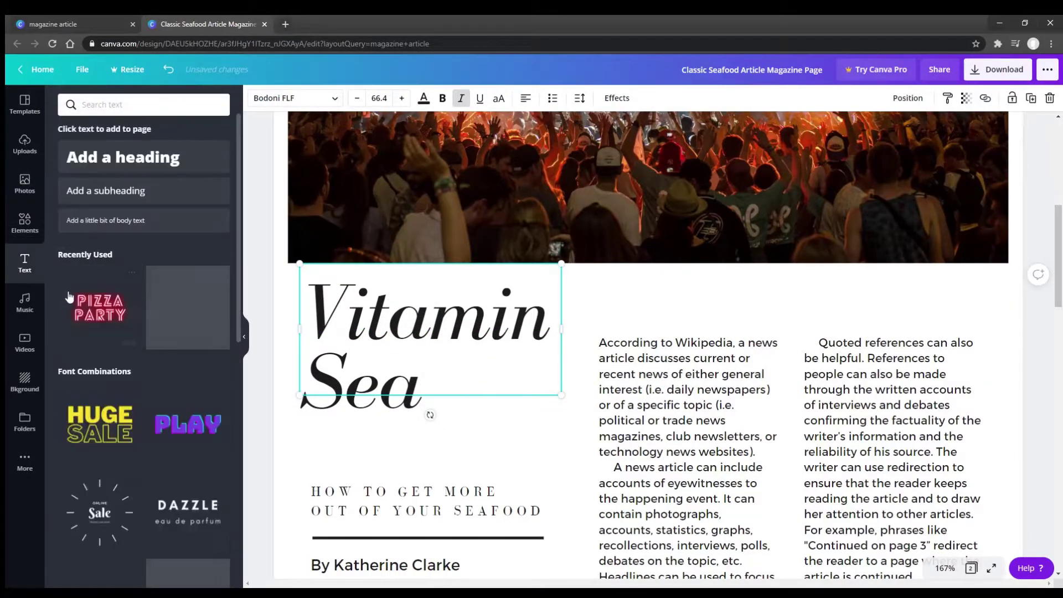
scroll(166, 377, down, 3)
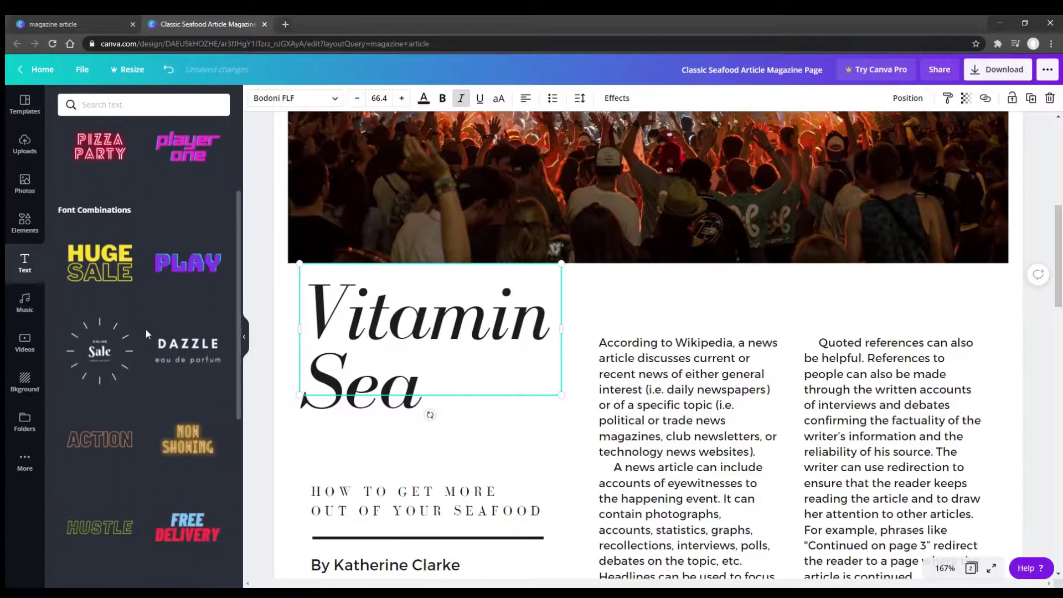
scroll(149, 332, down, 2)
scroll(156, 344, down, 2)
scroll(156, 344, down, 3)
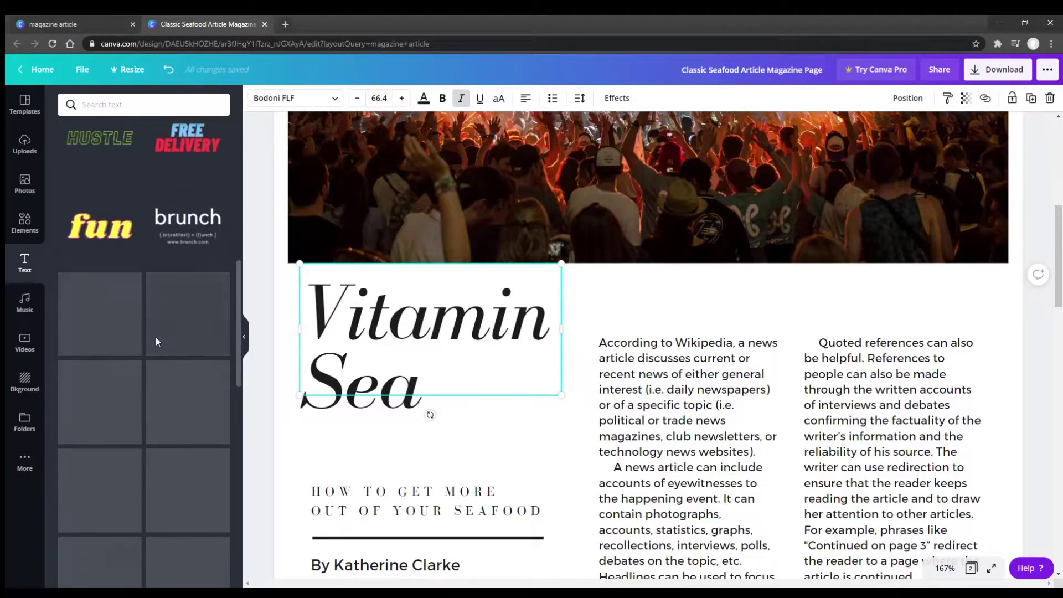
scroll(157, 343, down, 3)
scroll(156, 343, down, 1)
scroll(157, 343, down, 2)
scroll(157, 343, down, 2)
scroll(156, 342, down, 2)
scroll(157, 343, down, 2)
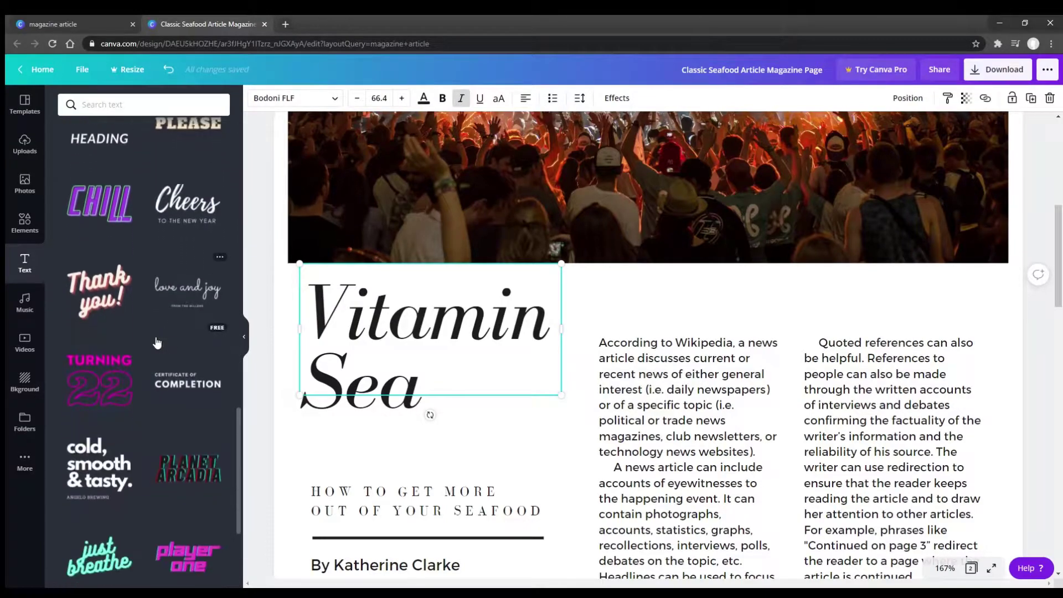
scroll(156, 342, down, 3)
scroll(158, 339, down, 1)
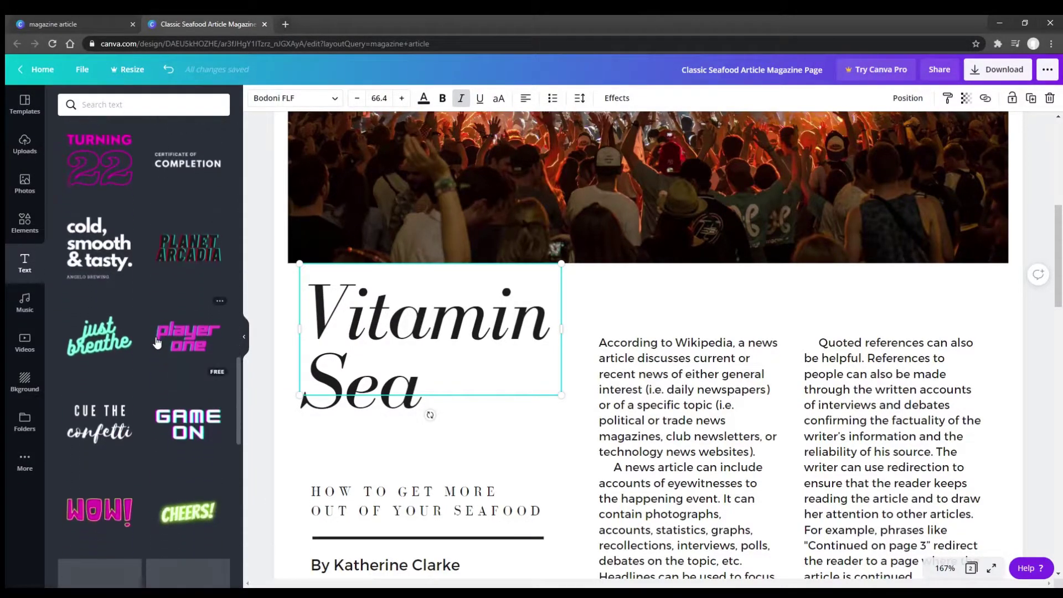
click(96, 252)
Delete the combination's large slogan, leaving only the ANGELO BREWING line
scroll(498, 350, up, 2)
scroll(499, 351, up, 1)
scroll(500, 352, up, 1)
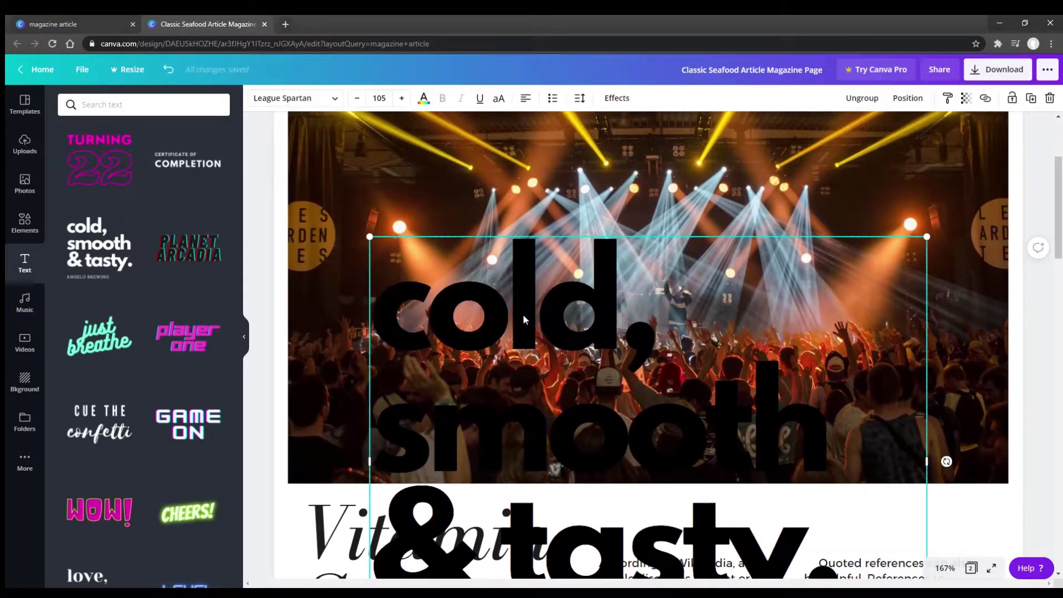
double_click(529, 244)
scroll(746, 303, down, 2)
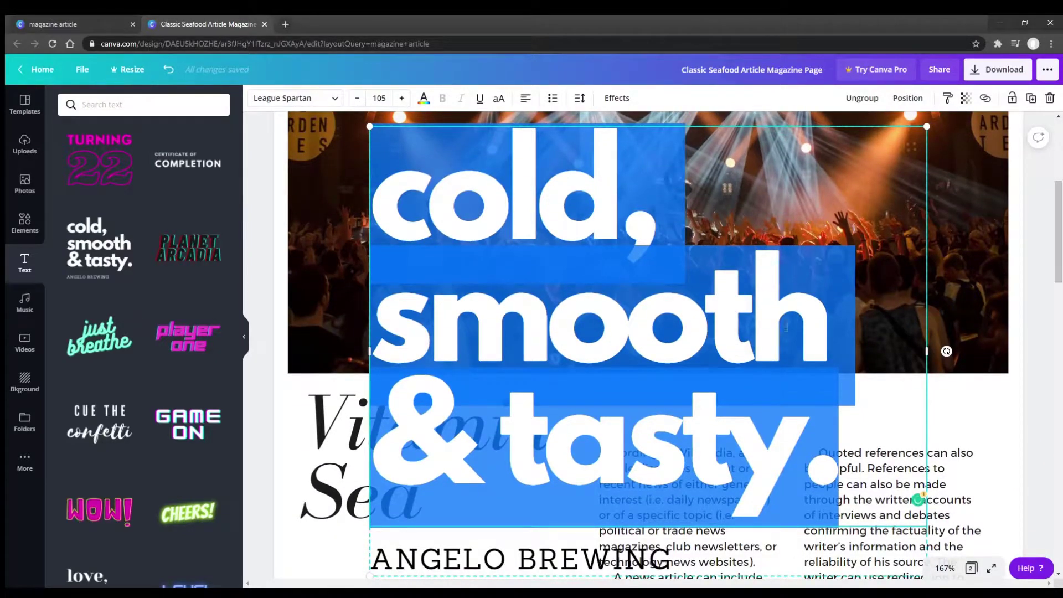
key(Escape)
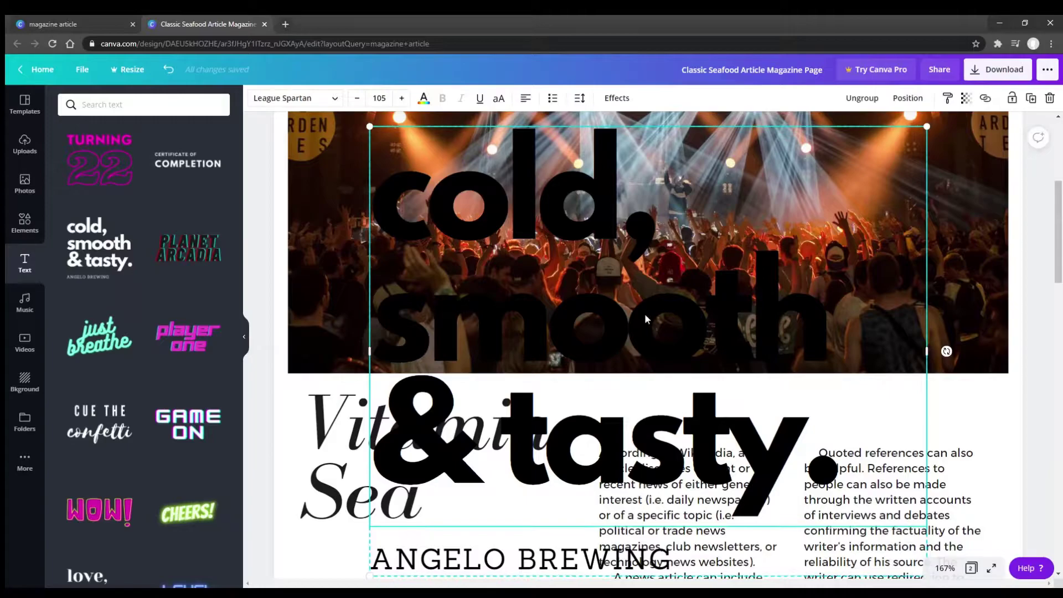
key(Delete)
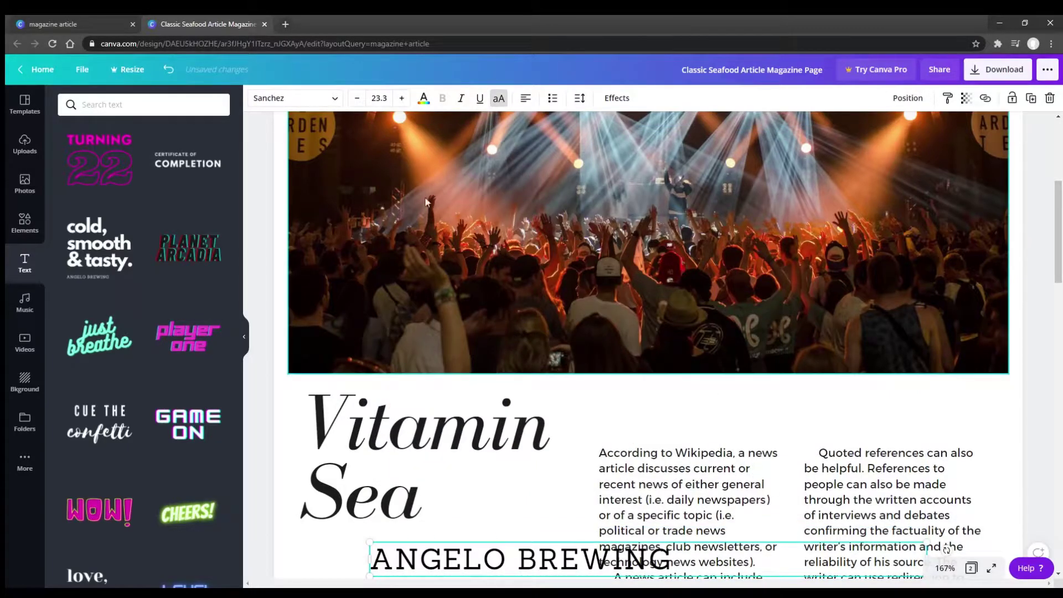
Replace the Vitamin Sea headline with 'Summer Fun' and widen its text box
click(457, 435)
scroll(437, 443, down, 2)
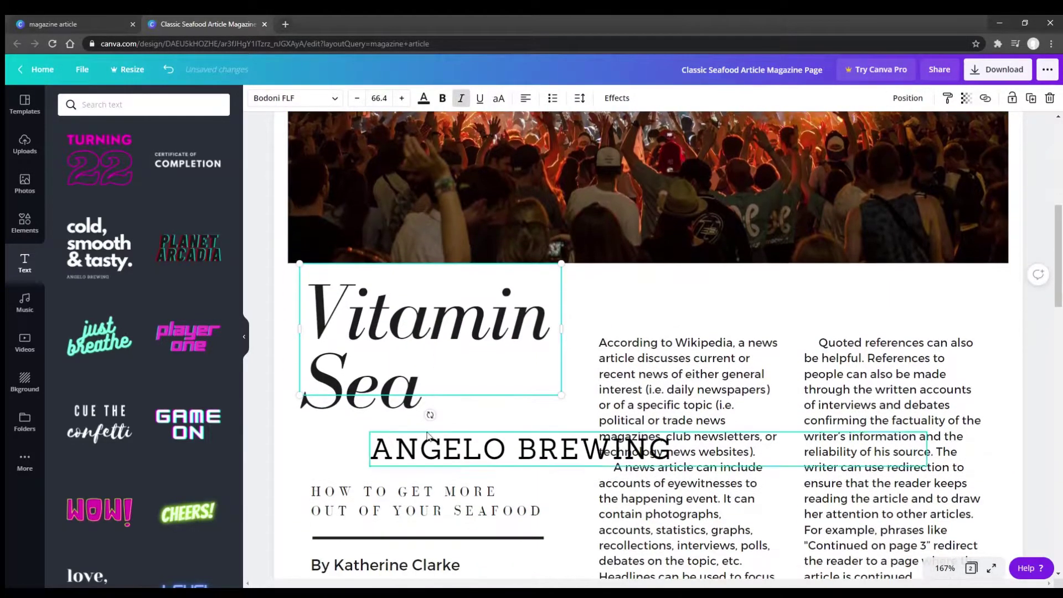
double_click(422, 389)
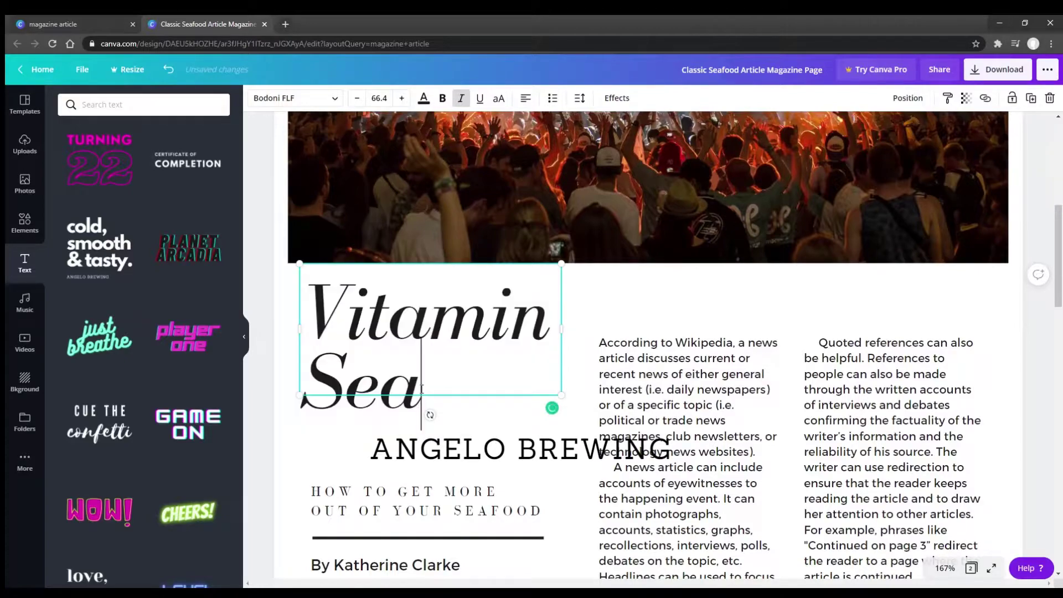
double_click(422, 390)
key(BackSpace)
key(BackSpace)
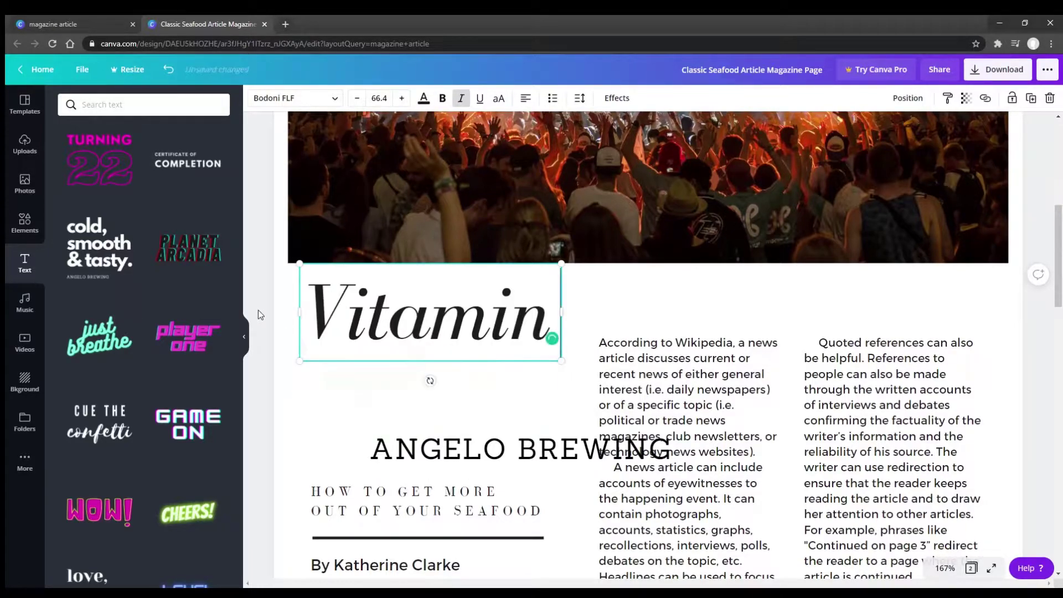
key(BackSpace)
key(BackSpace)
key(BackSpace)
text(Summer )
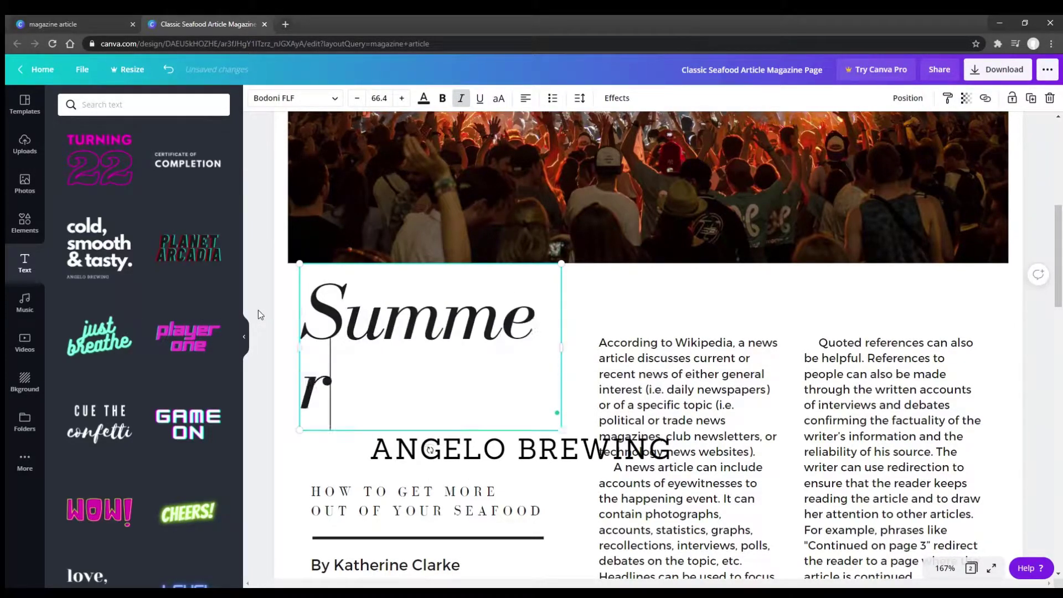
text(Fun)
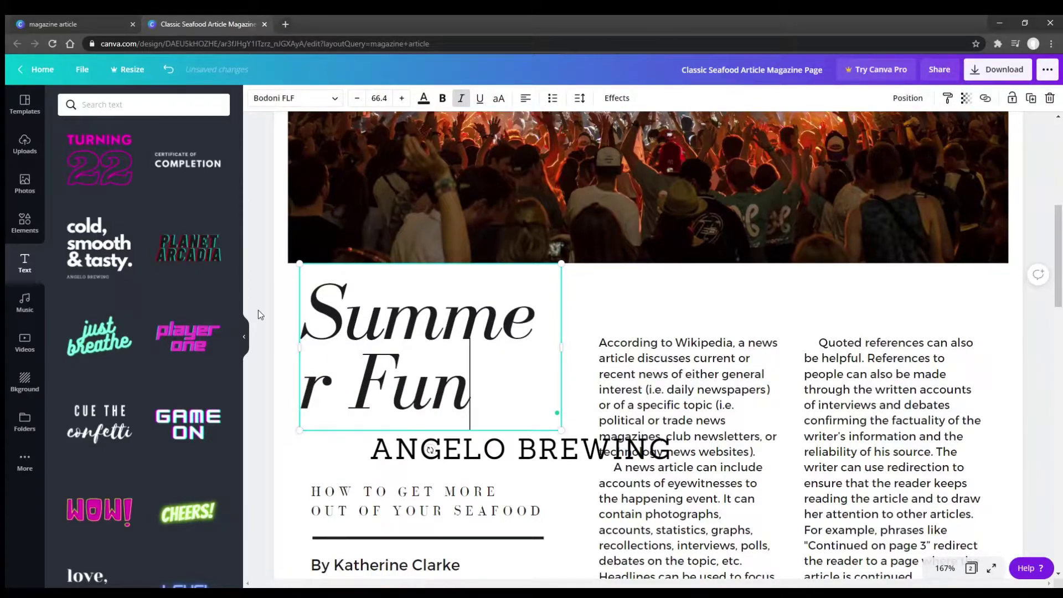
drag(564, 347, 589, 347)
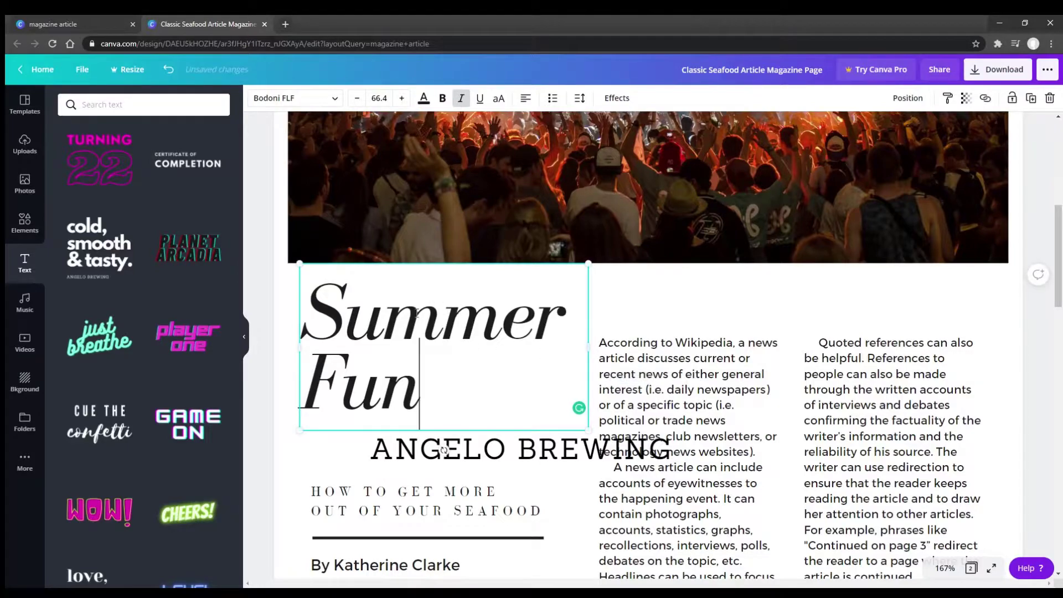
Increase the font size of the Summer Fun headline
click(667, 297)
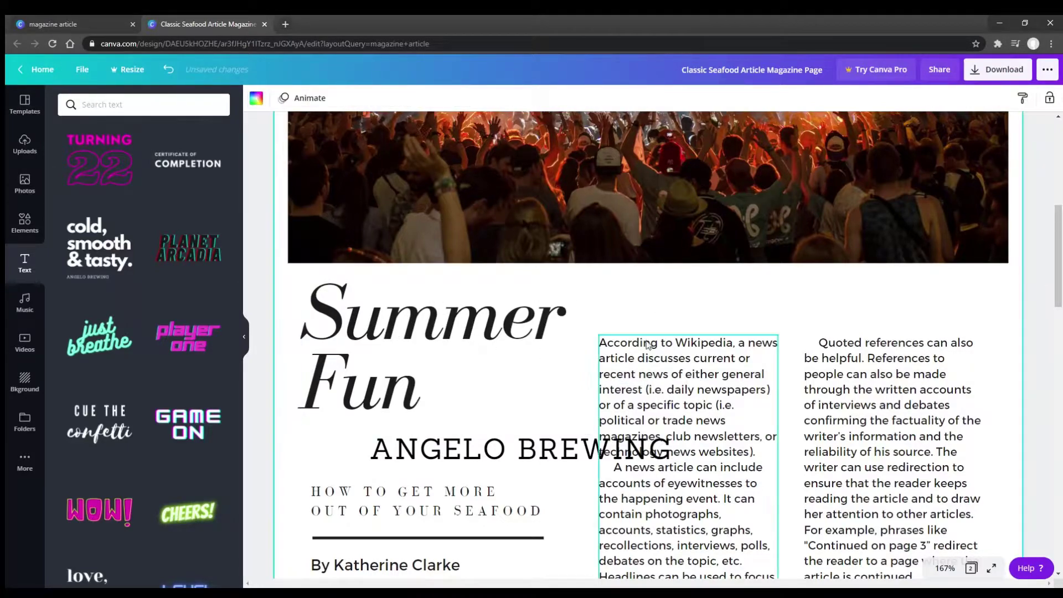
click(410, 326)
double_click(410, 327)
key(ctrl+a)
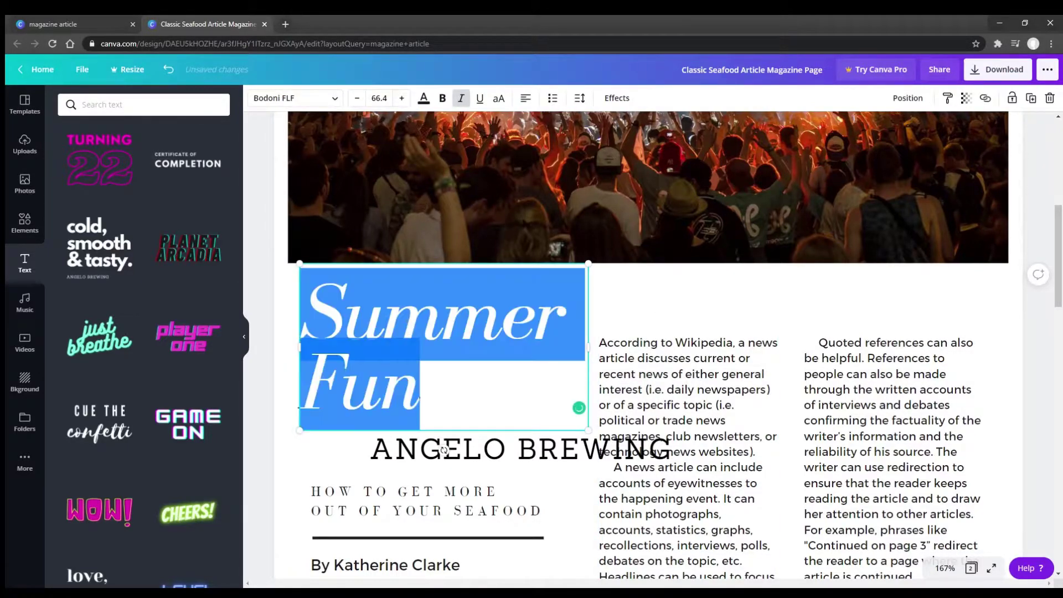
click(400, 100)
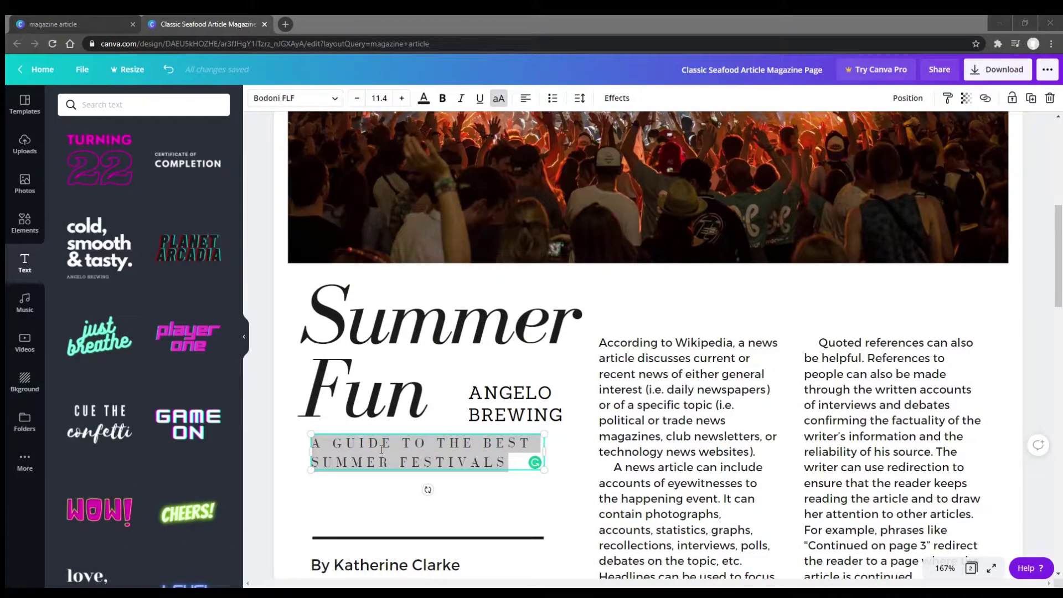
Set the subtitle font to Aileron Regular
click(23, 261)
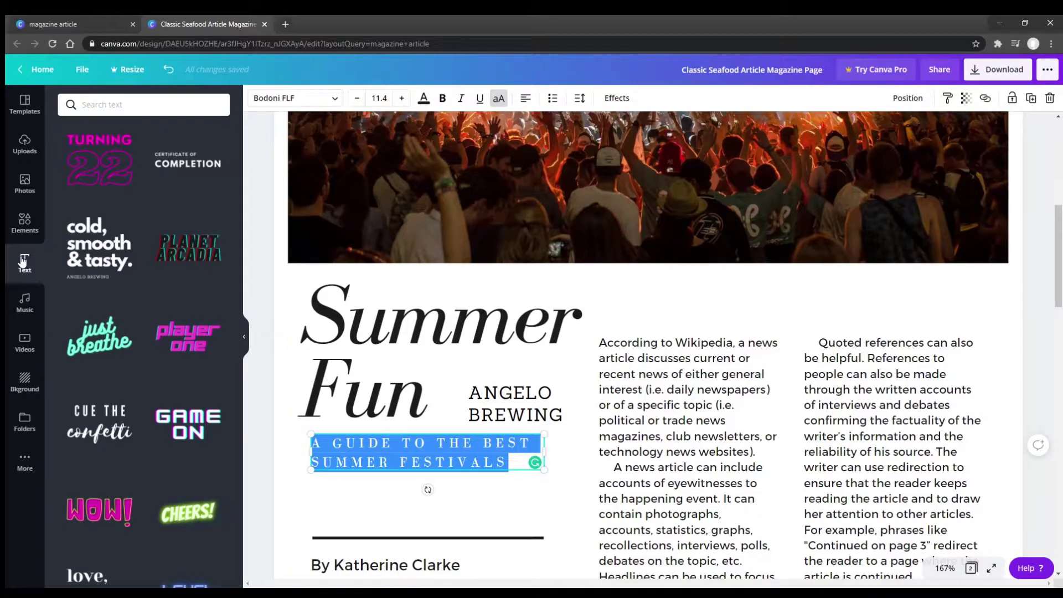
click(294, 98)
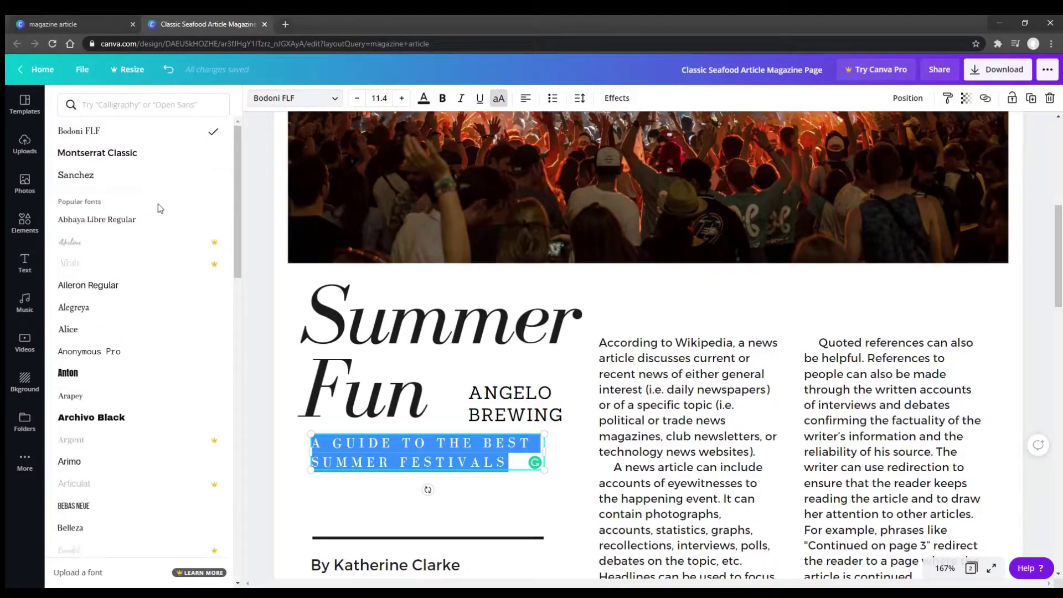
click(134, 285)
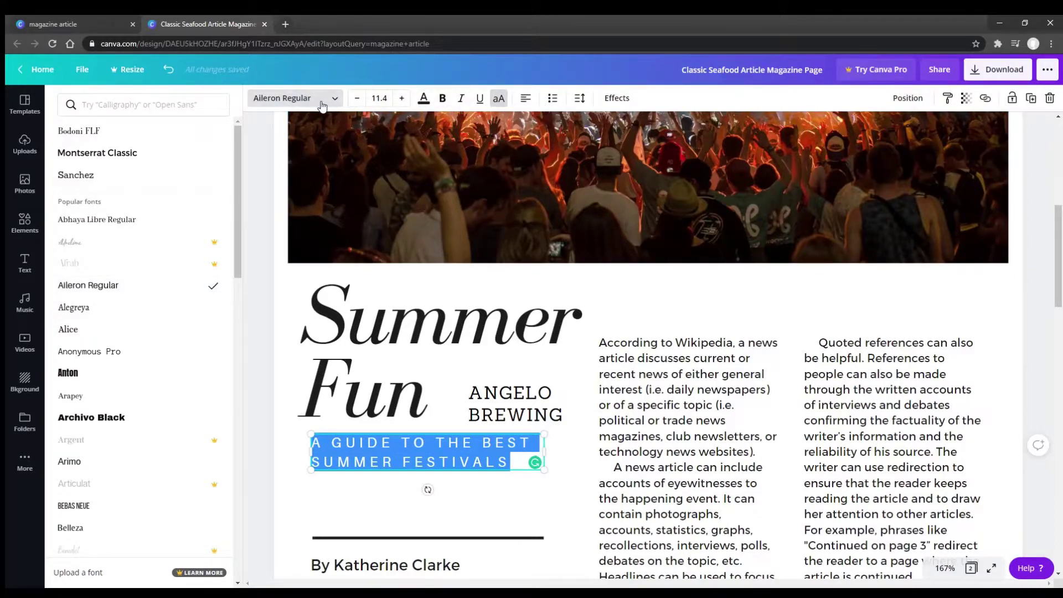
Preview Curve, Neon, Glitch and Hollow effects, settle on None, and left-align the subtitle
click(614, 99)
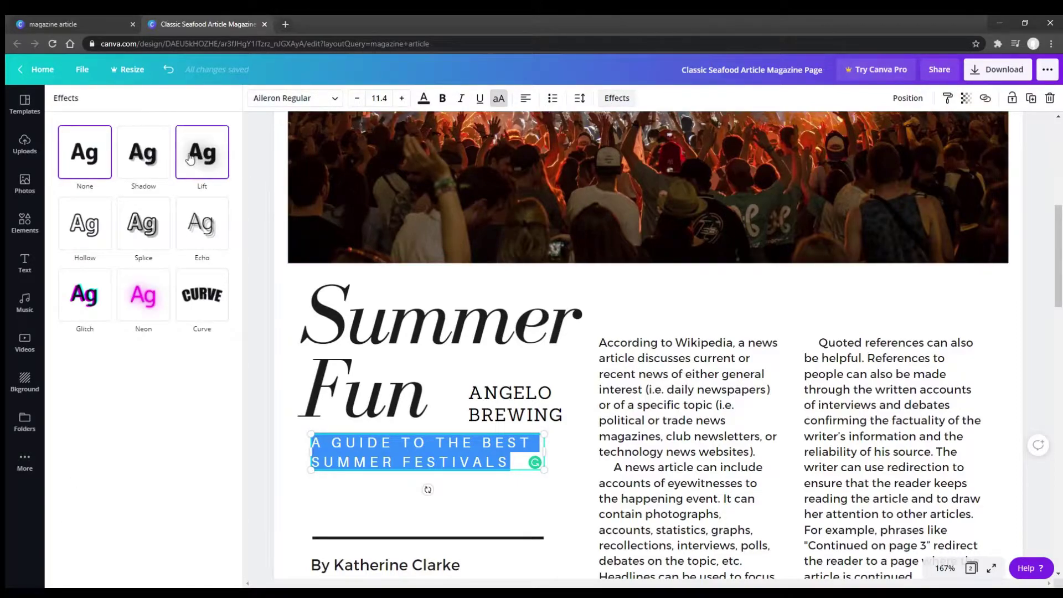
click(194, 304)
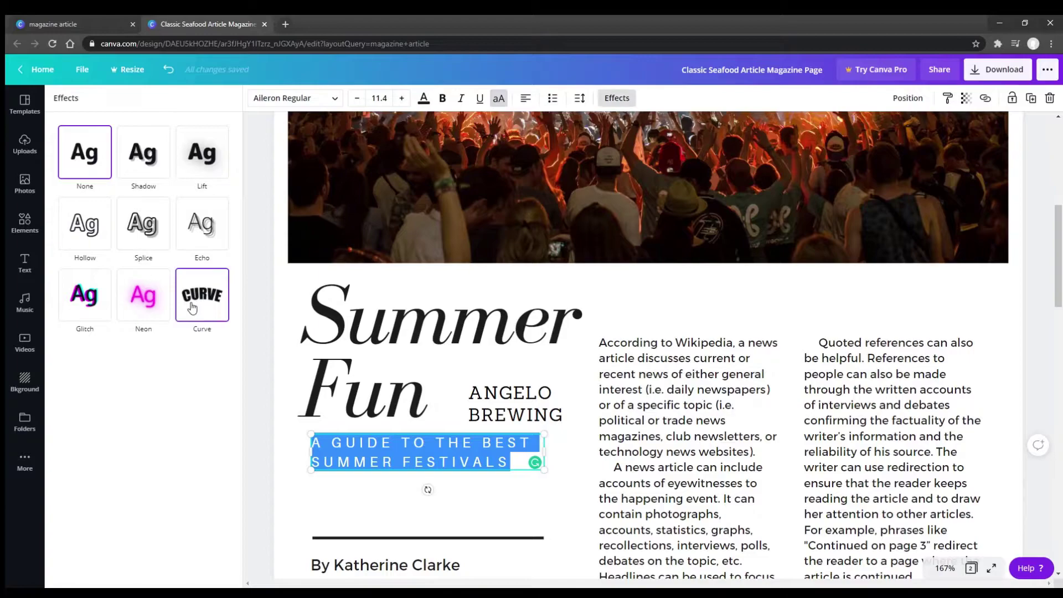
click(157, 300)
click(77, 302)
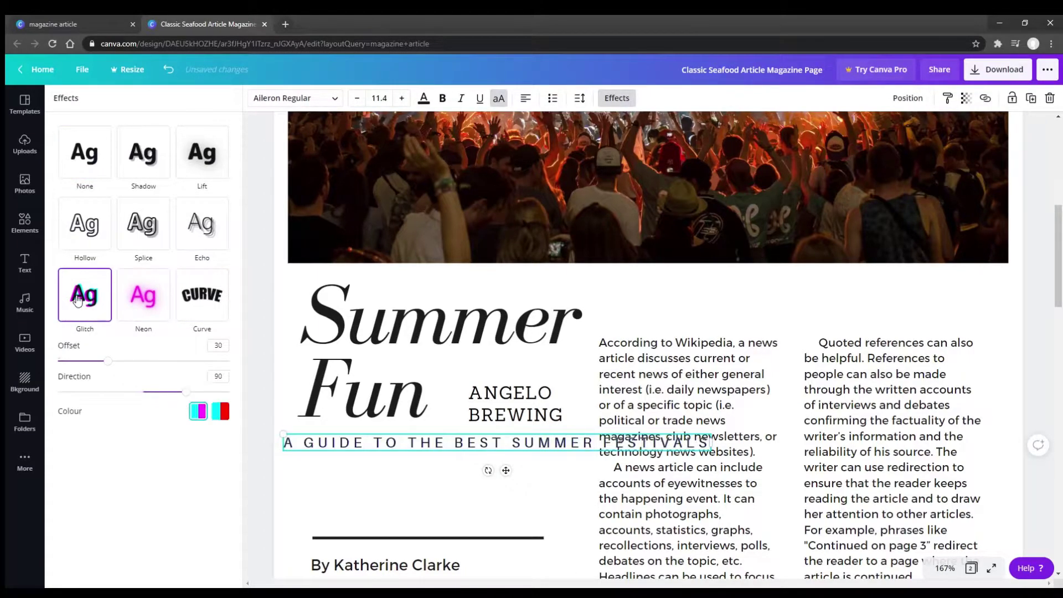
click(85, 224)
click(88, 178)
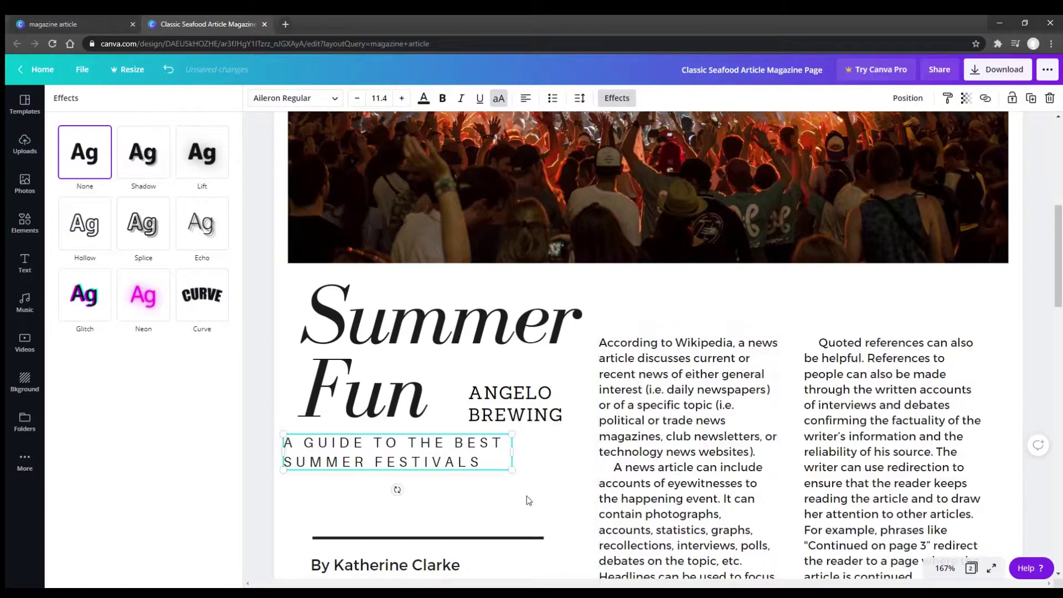
drag(389, 433, 406, 428)
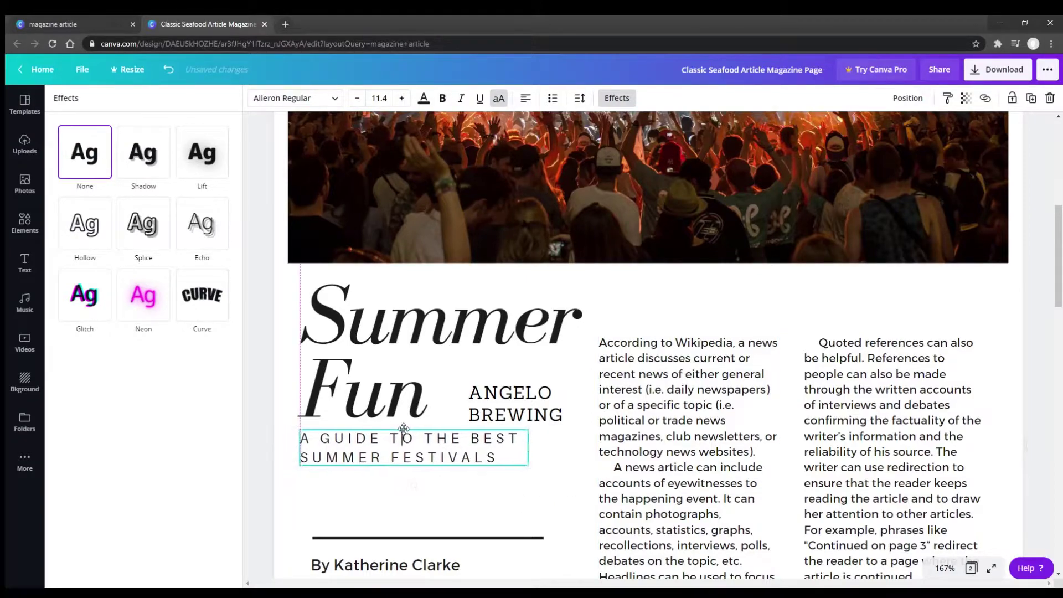
Move the divider line up under the subtitle and the byline just below it
click(494, 536)
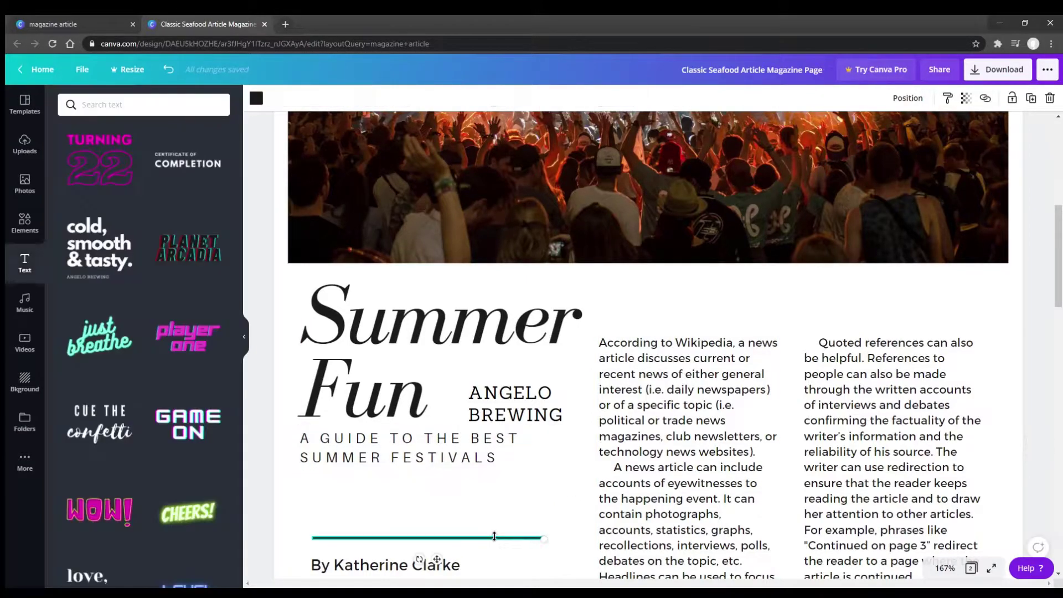
drag(493, 538, 493, 539)
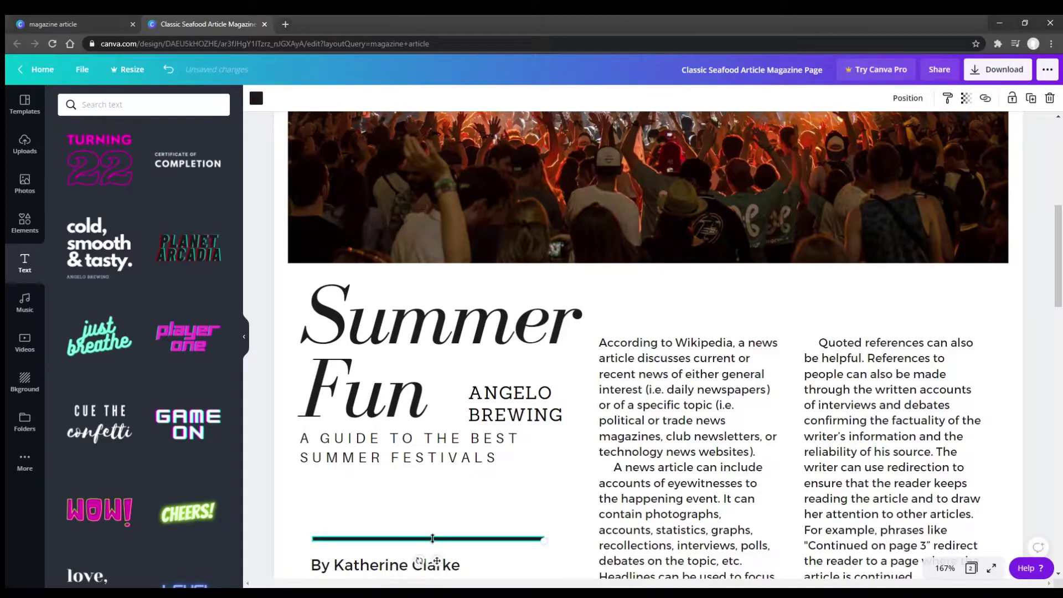
drag(430, 559, 441, 508)
click(493, 531)
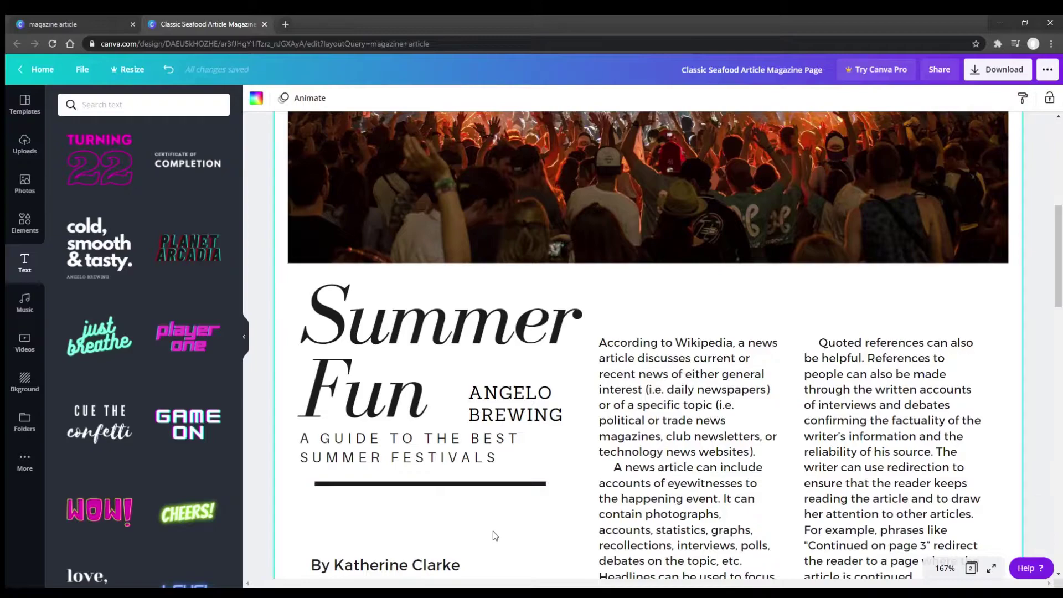
scroll(404, 505, down, 2)
click(339, 461)
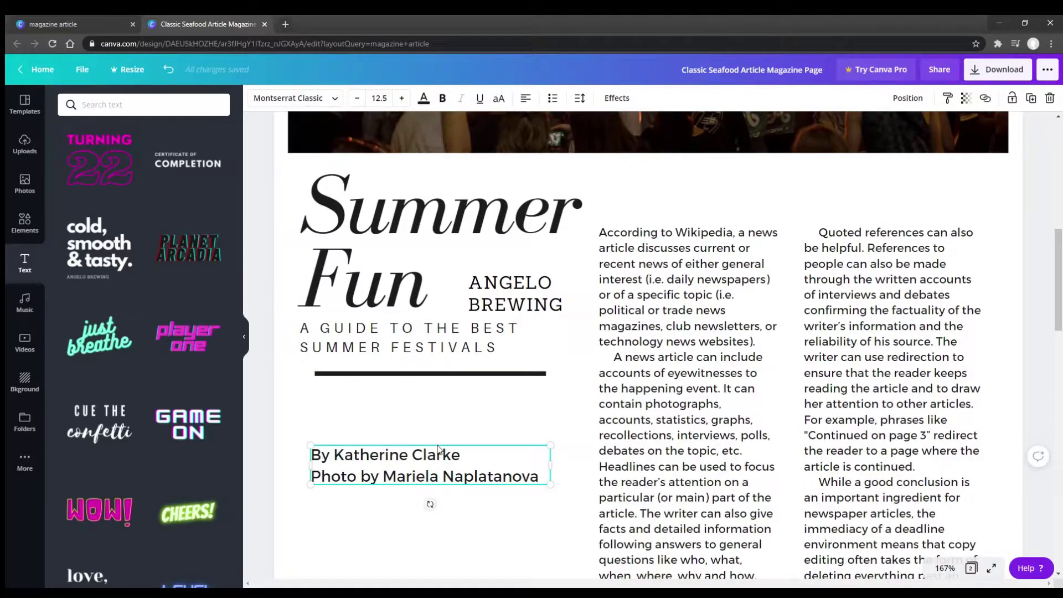
drag(438, 448, 440, 386)
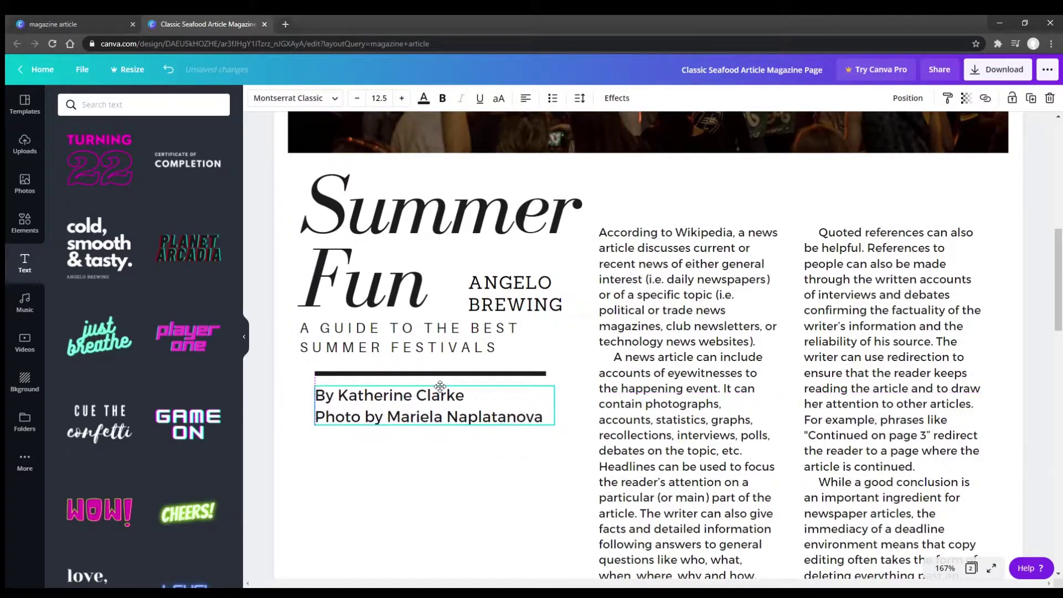
Delete the ANGELO BREWING text and shrink the byline font size
click(510, 277)
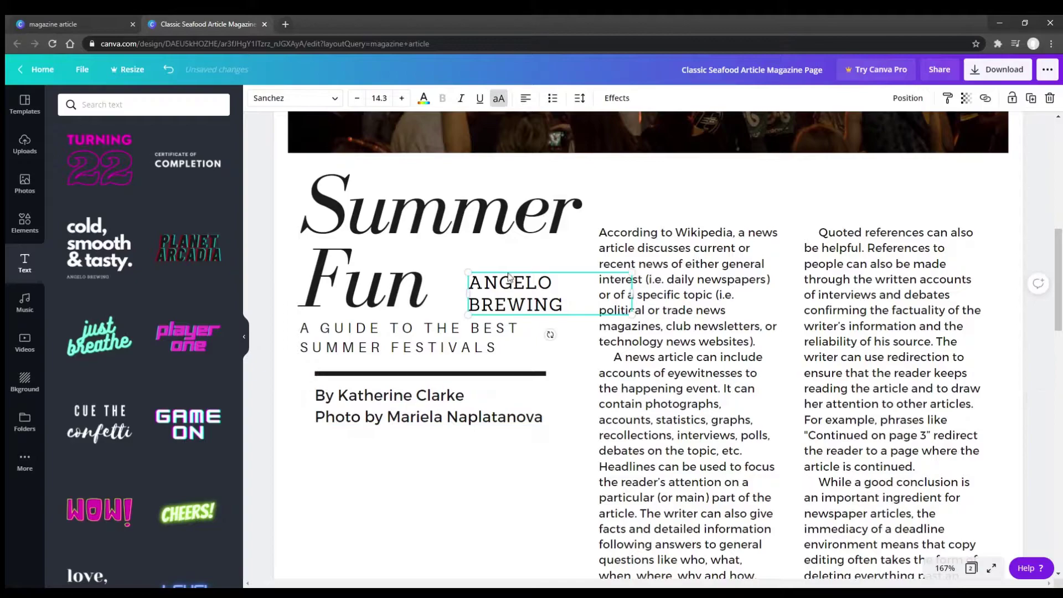
click(510, 277)
key(BackSpace)
click(546, 417)
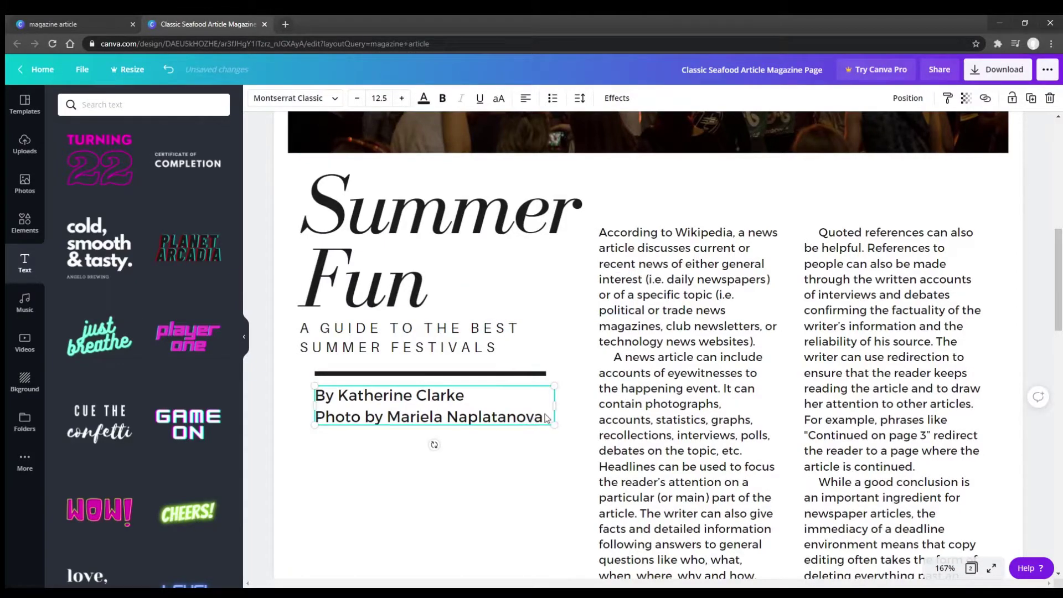
click(357, 98)
click(356, 98)
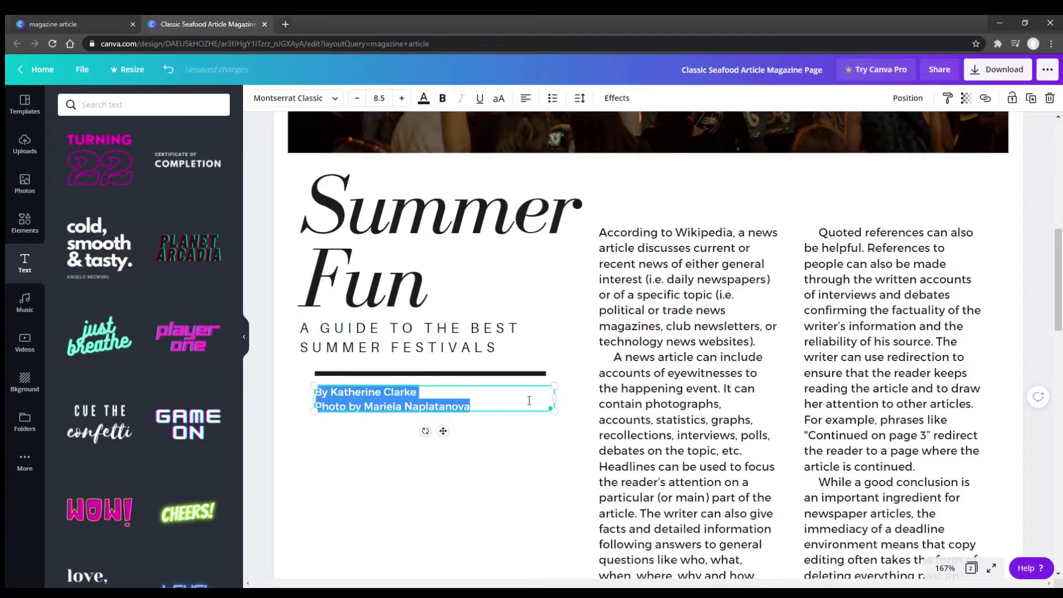
Move the byline above the article columns and paste a duplicate of it
drag(480, 409, 837, 194)
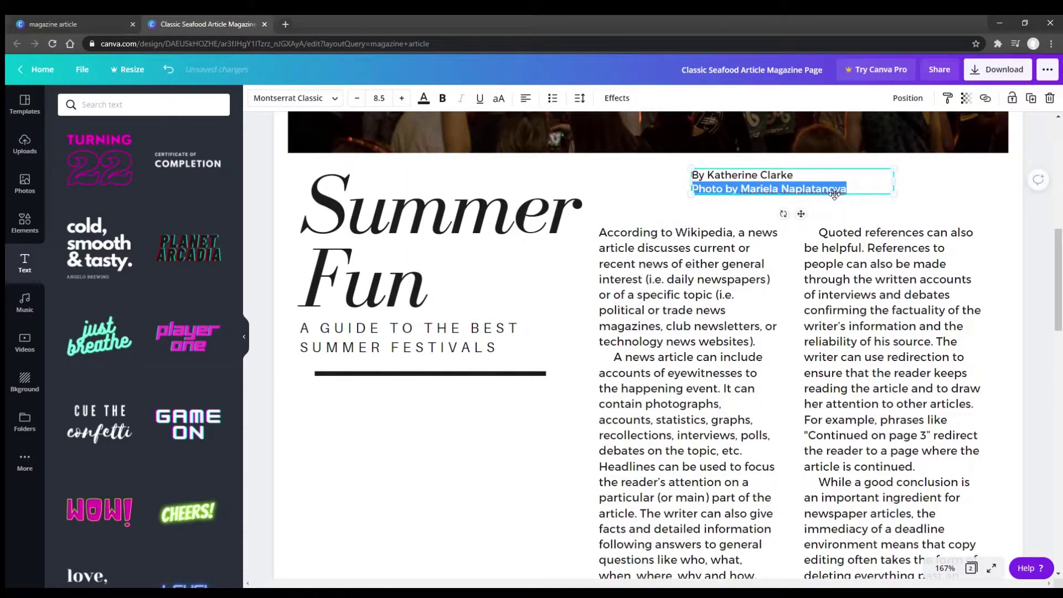
right_click(835, 195)
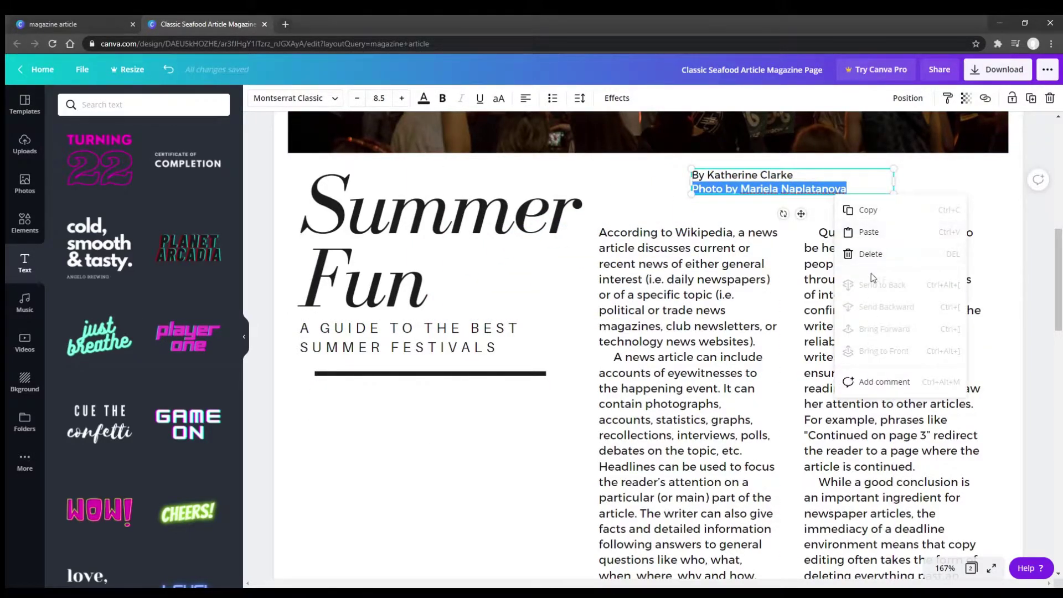
click(854, 176)
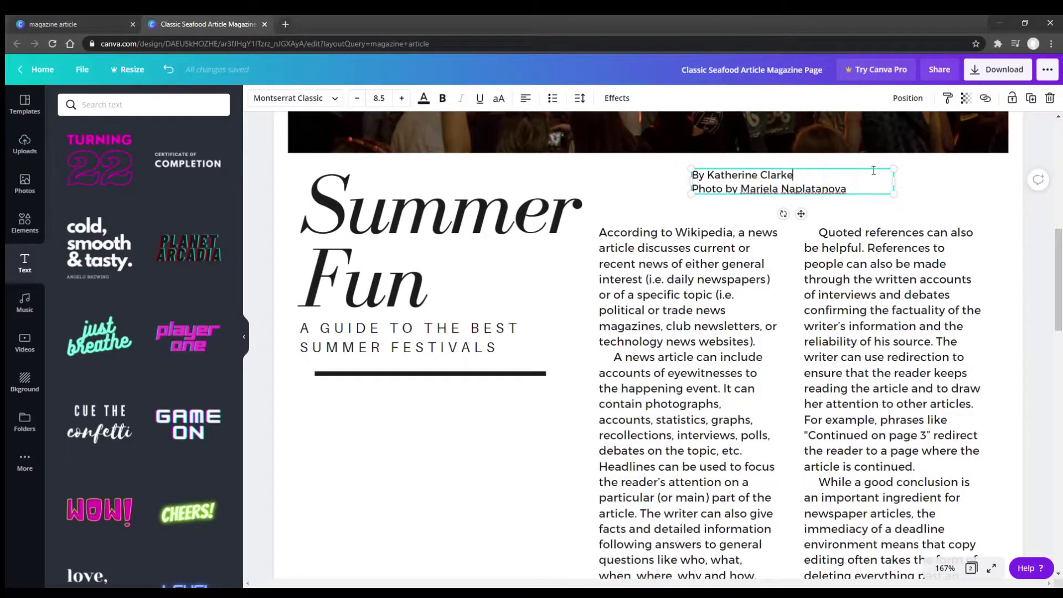
right_click(895, 184)
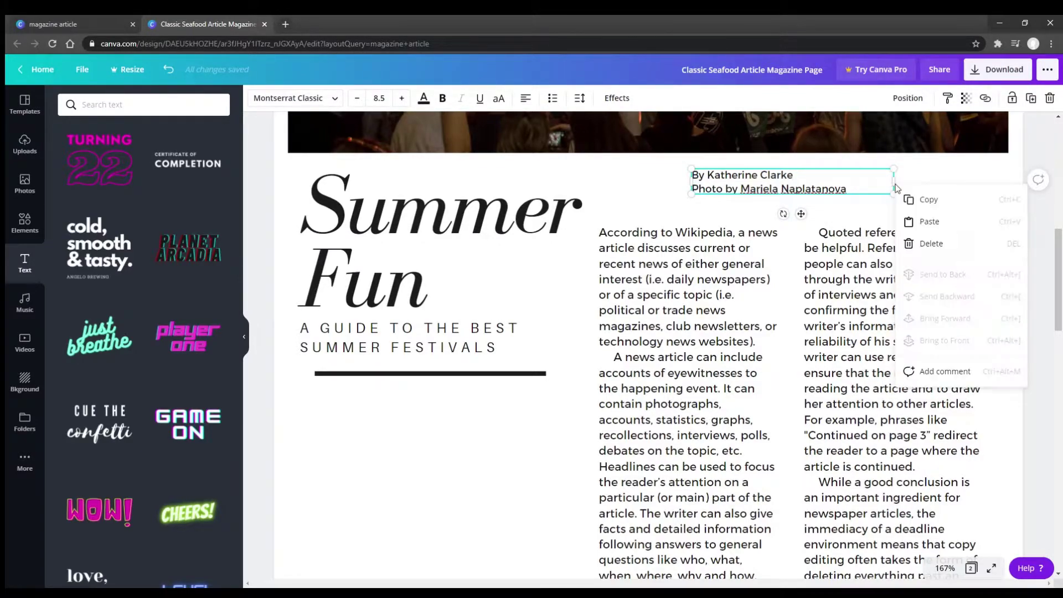
click(921, 204)
right_click(947, 193)
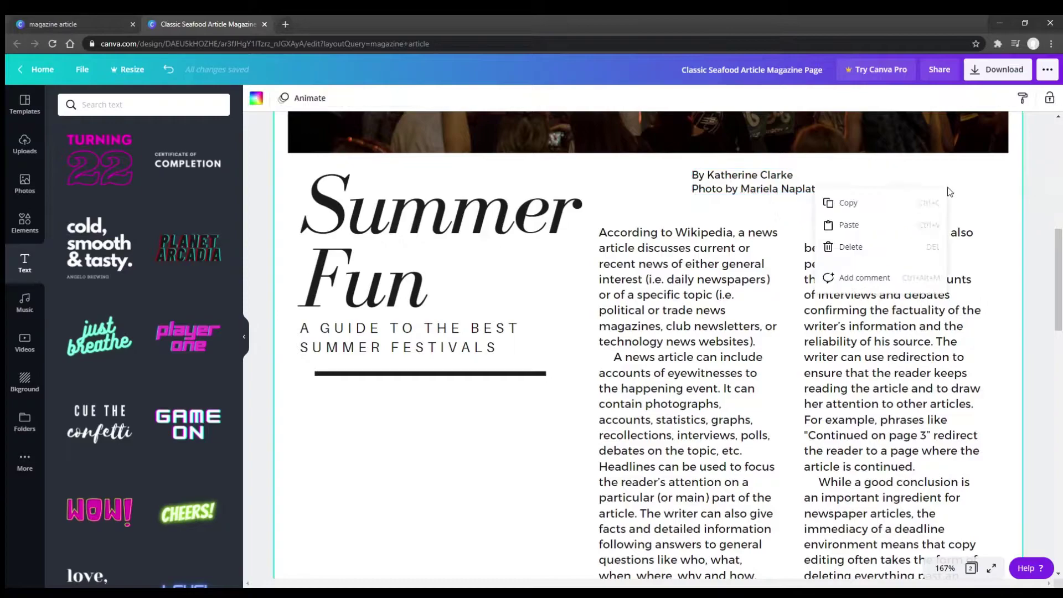
click(896, 238)
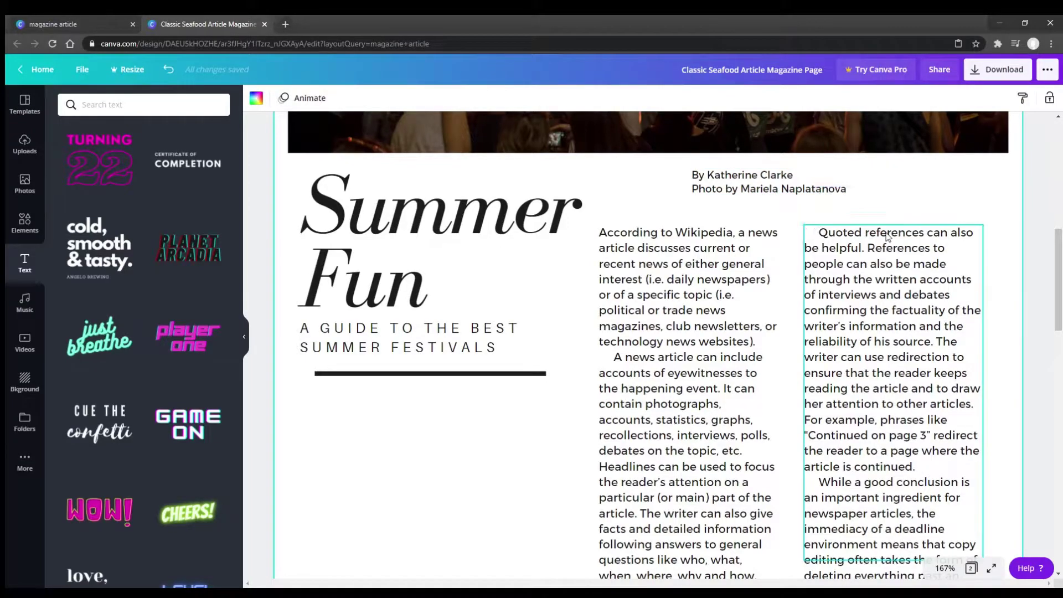
click(795, 219)
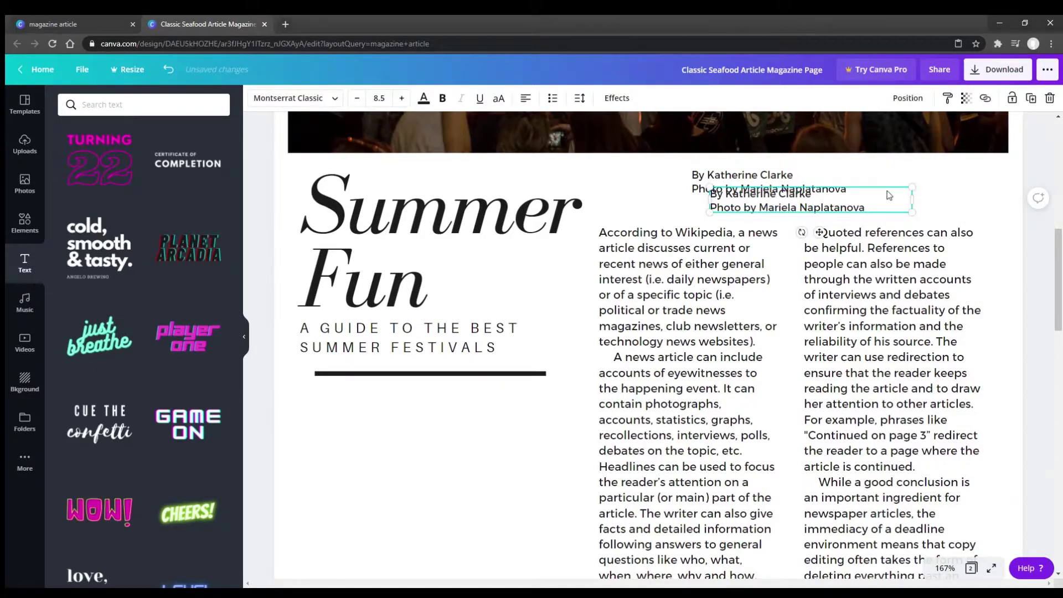
Reduce the upper byline copy to just the photo credit and move it under the photo
click(874, 186)
drag(866, 174, 621, 281)
click(778, 208)
drag(865, 207, 710, 207)
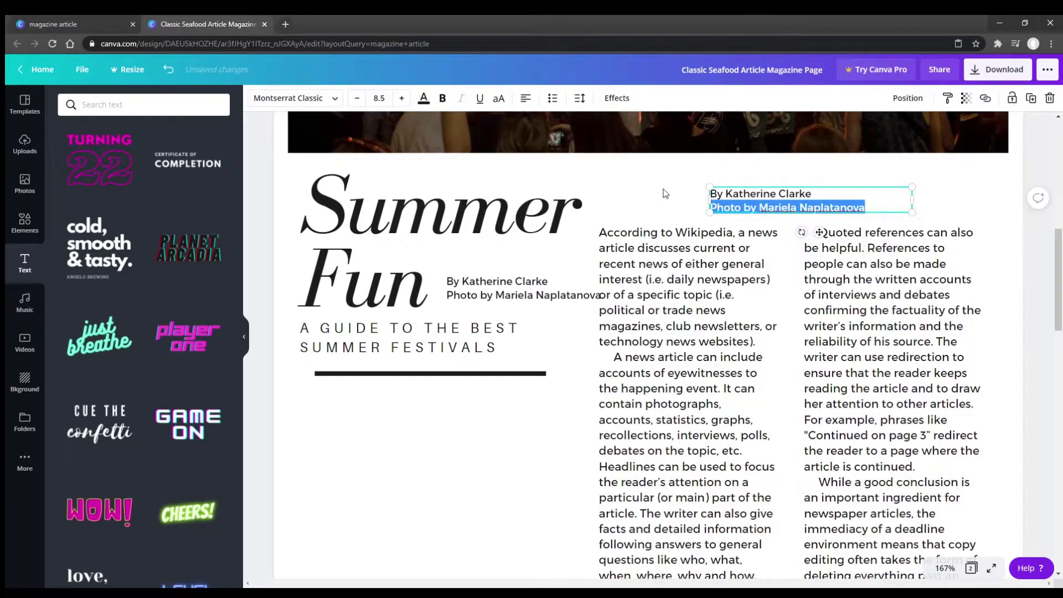
key(Left)
key(BackSpace)
key(BackSpace)
key(BackSpace)
key(BackSpace)
key(BackSpace)
key(BackSpace)
key(BackSpace)
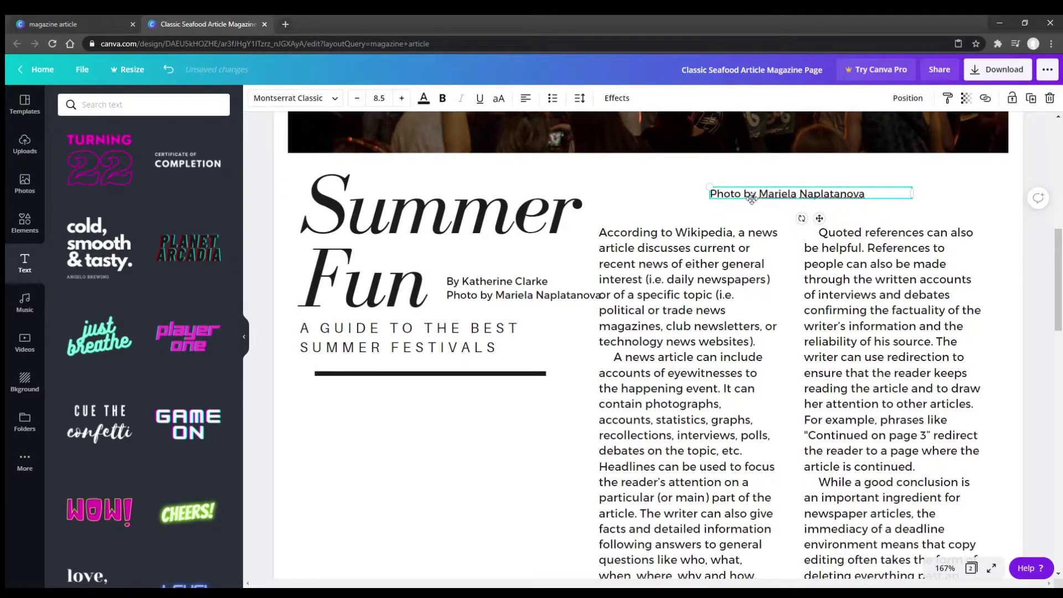
drag(751, 200, 889, 166)
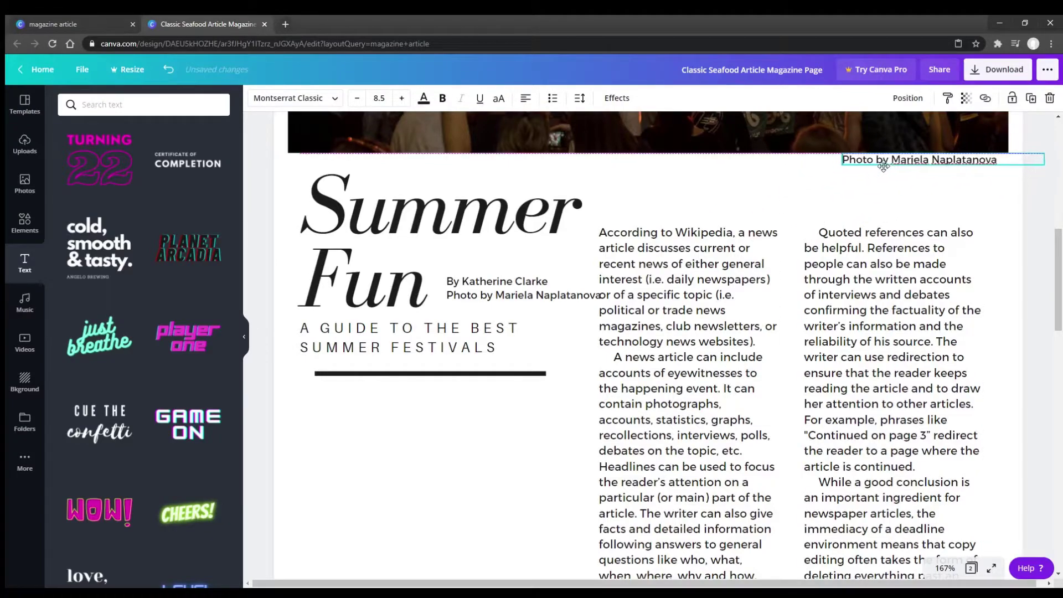
Remove the photo credit from the byline, leaving only the author's name, beneath the subtitle
click(474, 296)
click(473, 296)
drag(460, 296, 544, 296)
key(Delete)
key(Delete)
key(Delete)
key(Delete)
key(BackSpace)
key(BackSpace)
key(BackSpace)
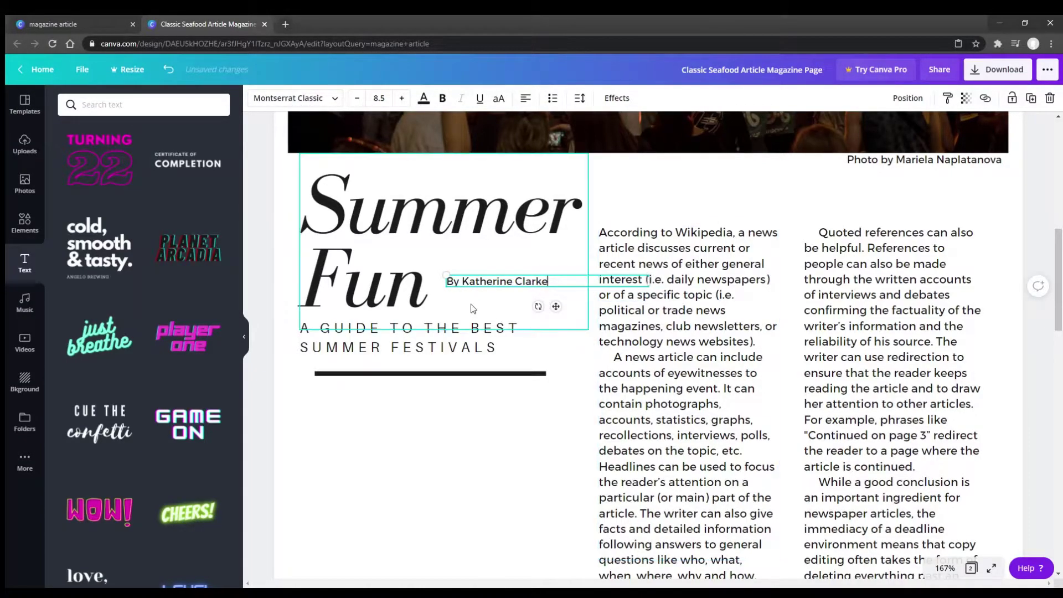
mouse_move(474, 287)
mouse_down()
mouse_move(494, 301)
mouse_move(472, 372)
mouse_up()
click(495, 421)
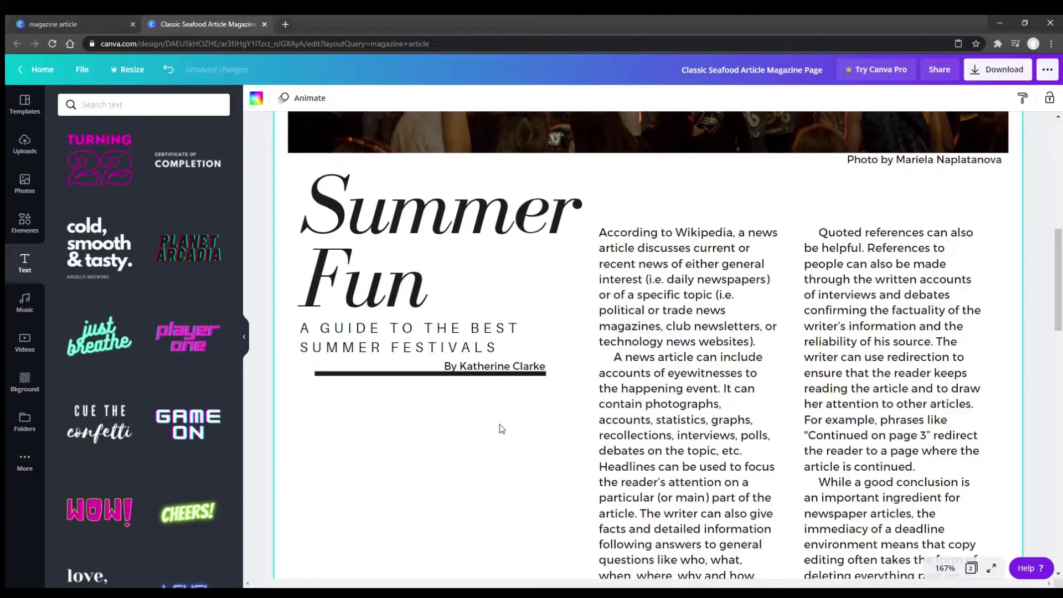
Delete all the text from the first article column
click(619, 430)
scroll(731, 382, down, 5)
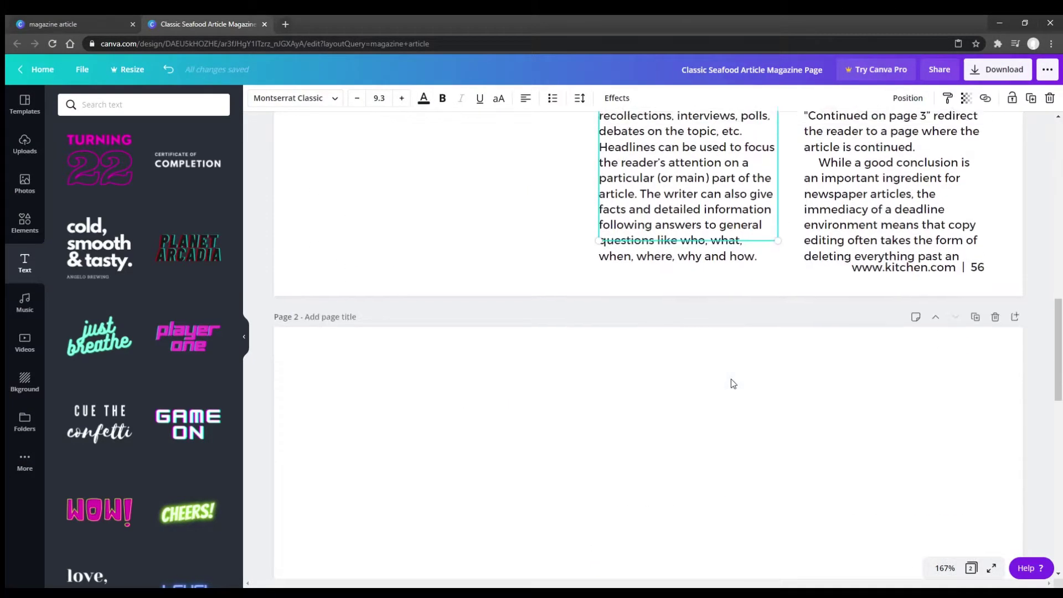
scroll(731, 383, up, 7)
scroll(676, 277, down, 2)
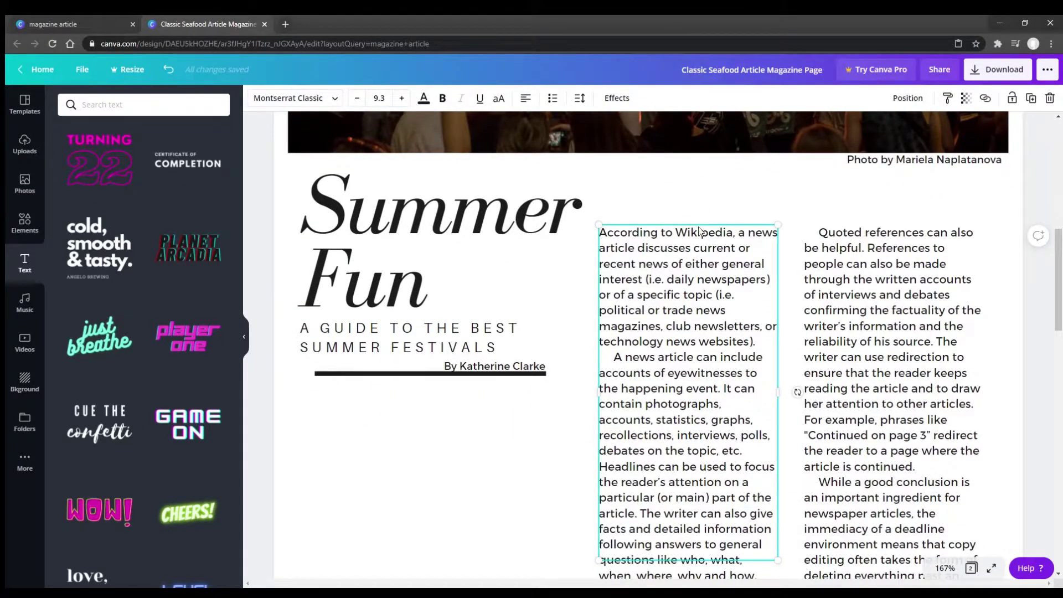
double_click(699, 231)
key(Delete)
click(701, 250)
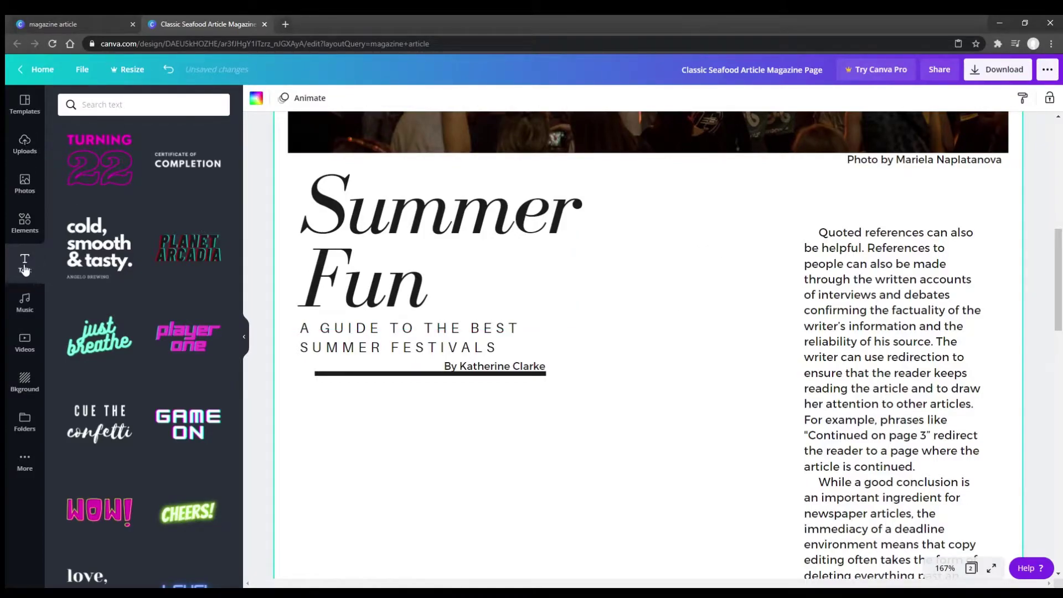
Add a little body-text box and reduce its font size to 10
scroll(145, 222, up, 10)
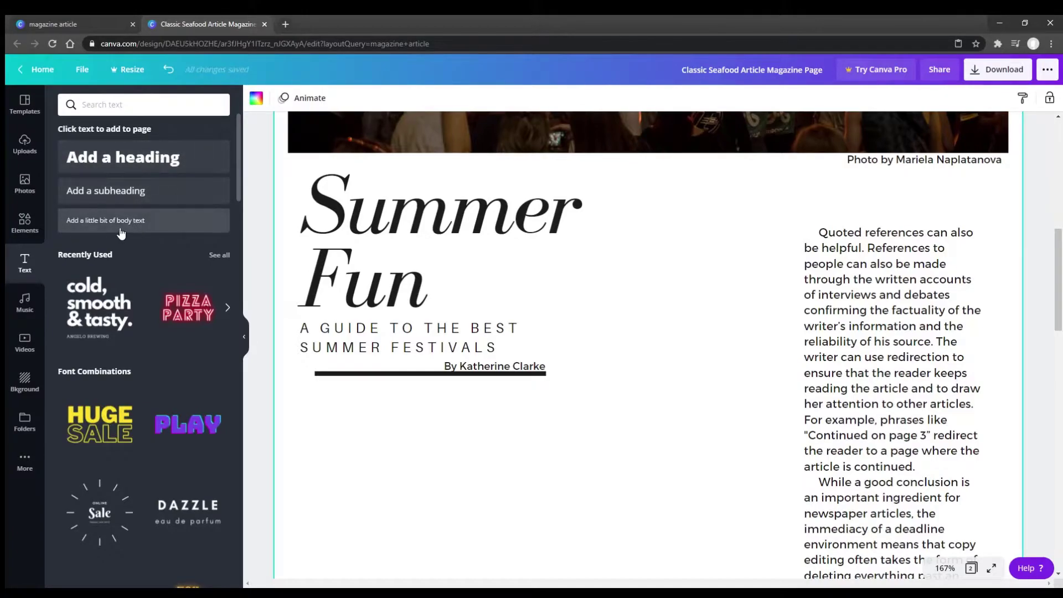
click(118, 222)
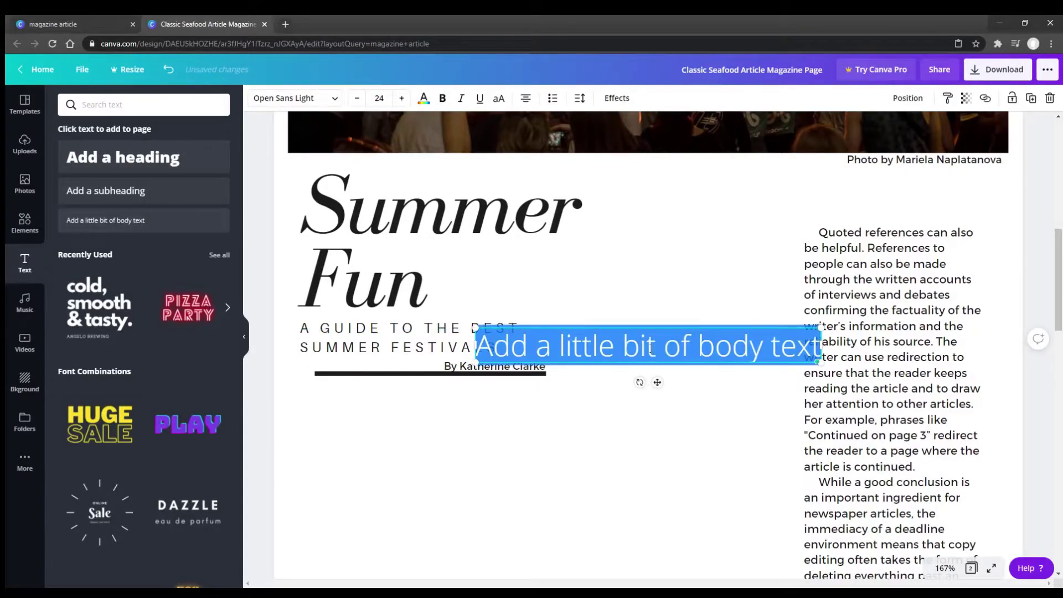
click(846, 254)
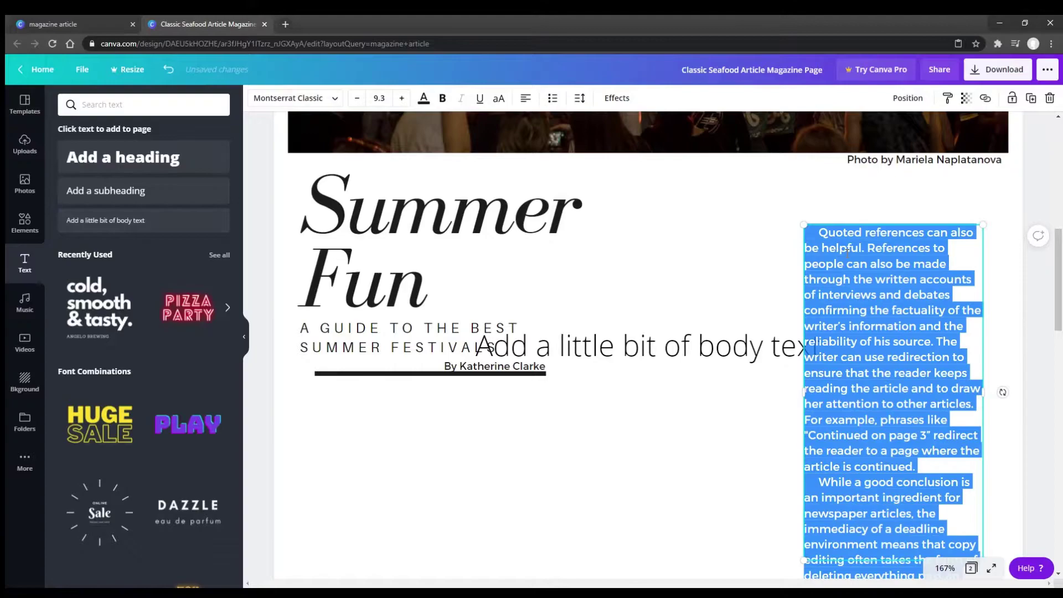
double_click(847, 254)
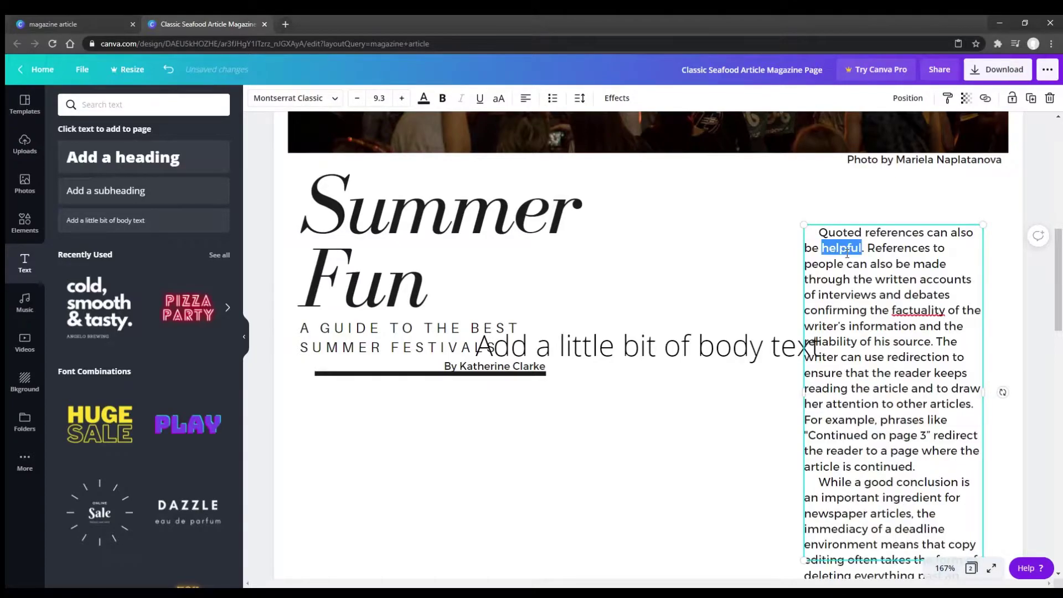
double_click(676, 349)
click(359, 106)
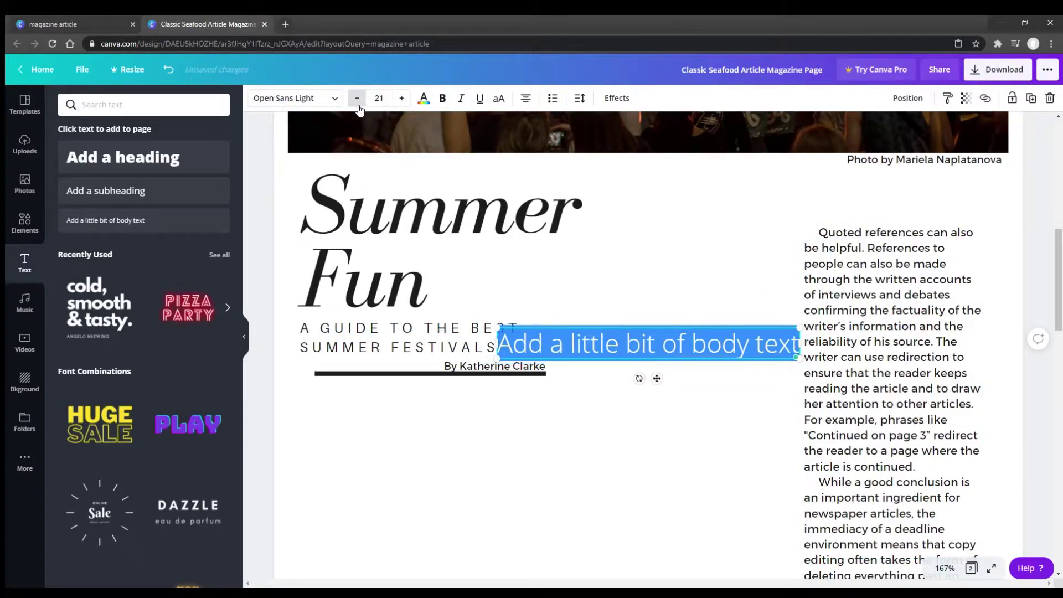
click(358, 106)
click(358, 106)
click(358, 107)
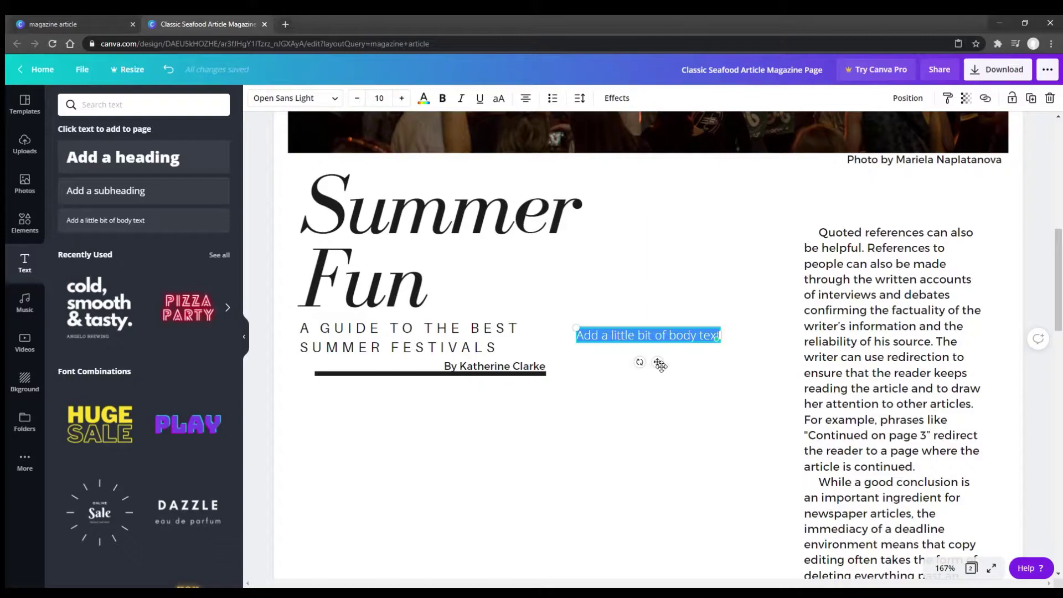
Move the body text box below the byline and widen it to the rule's width
mouse_move(658, 361)
mouse_down()
mouse_move(501, 455)
mouse_move(369, 424)
mouse_up()
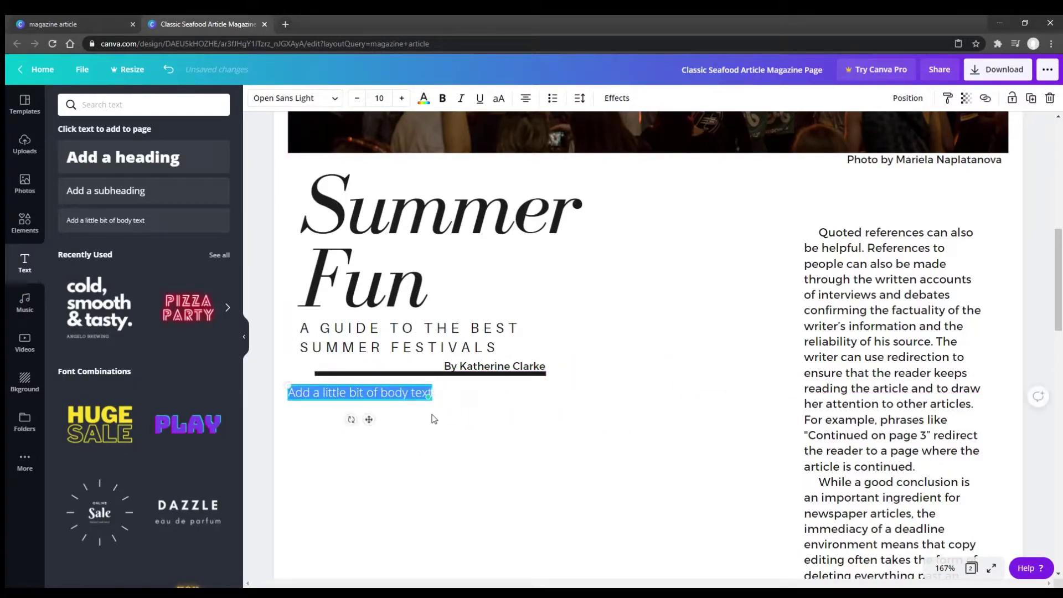
drag(431, 394, 576, 412)
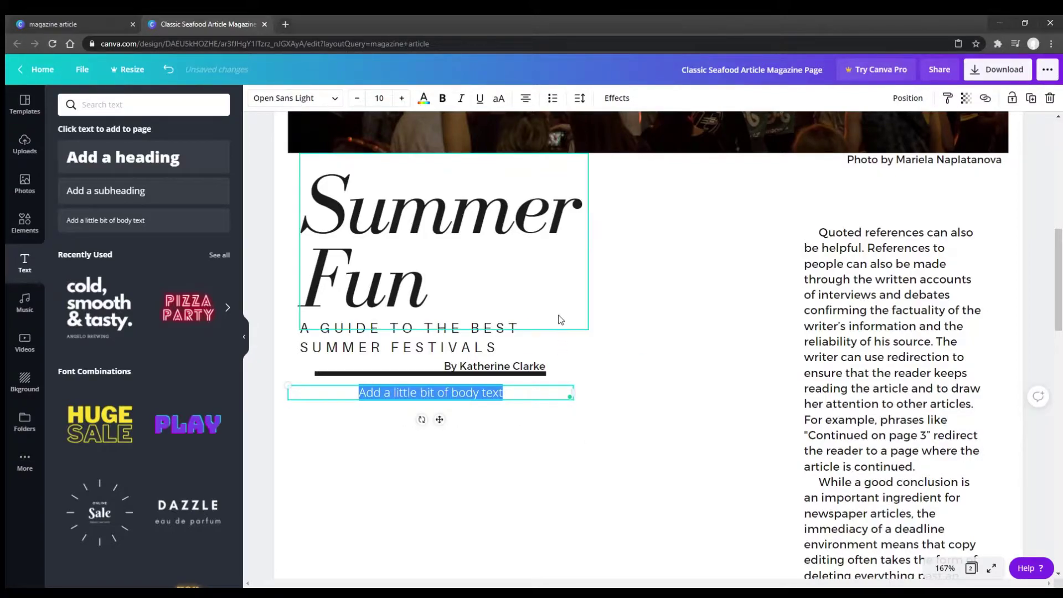
scroll(568, 356, down, 4)
scroll(568, 356, up, 2)
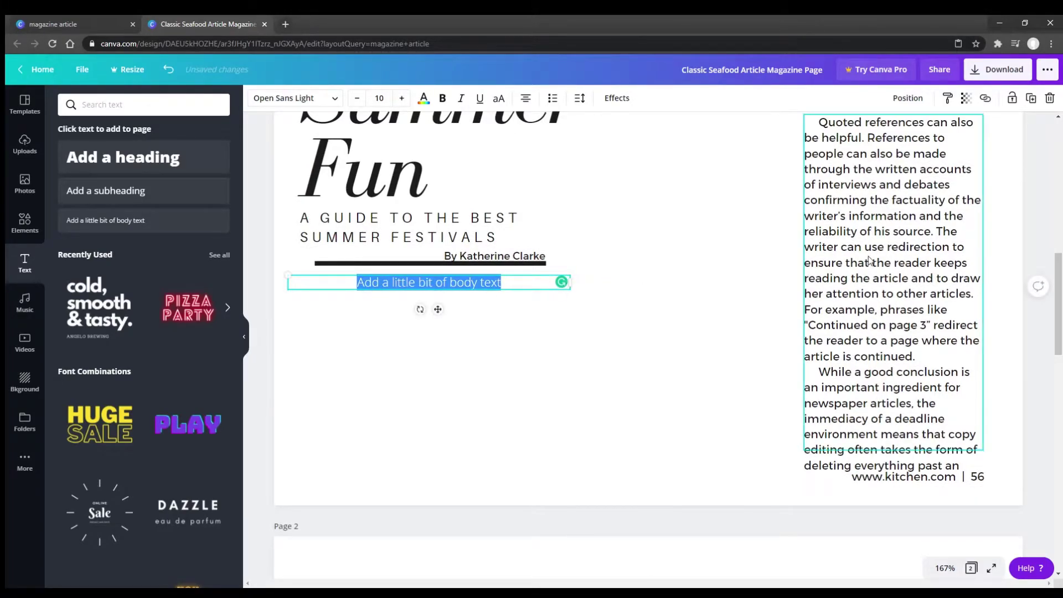
Replace the placeholder with a pasted lorem ipsum paragraph opening with 'Lorem'
click(910, 246)
double_click(910, 246)
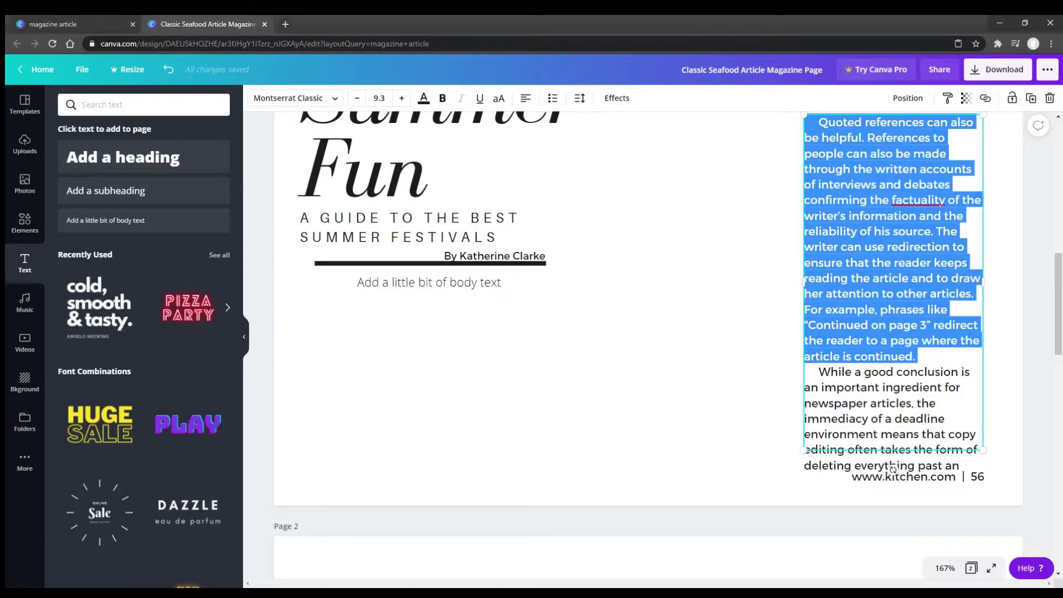
click(430, 283)
text(orem ipsum dolor sit amet, consectetur adipiscing elit. Aenean magna elit, tincidunt vitae leo at, bibendum bibendum erat. Aliquam semper metus quis nibh euismod accumsan. Suspendisse mattis dapibus elit. Nunc volutpat dui non augue sollicitudin, sed porttitor risus scelerisque. Integer sapien odio, porttitor nec semper at, fringilla ac est. Quisque vel enim sed massa maximus pulvinar non ut justo. Curabitur eget dui condimentum ante tincidunt elementum non quis nisi. Aliquam et massa sapien. Nullam ut turpis fringilla est volutpat aliquet. Sed sollicitudin leo at condimentum egestas. Sed eleifend enim non odio sagittis, quis tempus ex scelerisque. Mauris aliquam sagittis elementum. Donec tempor lorem a mauris gravida, sodales molestie)
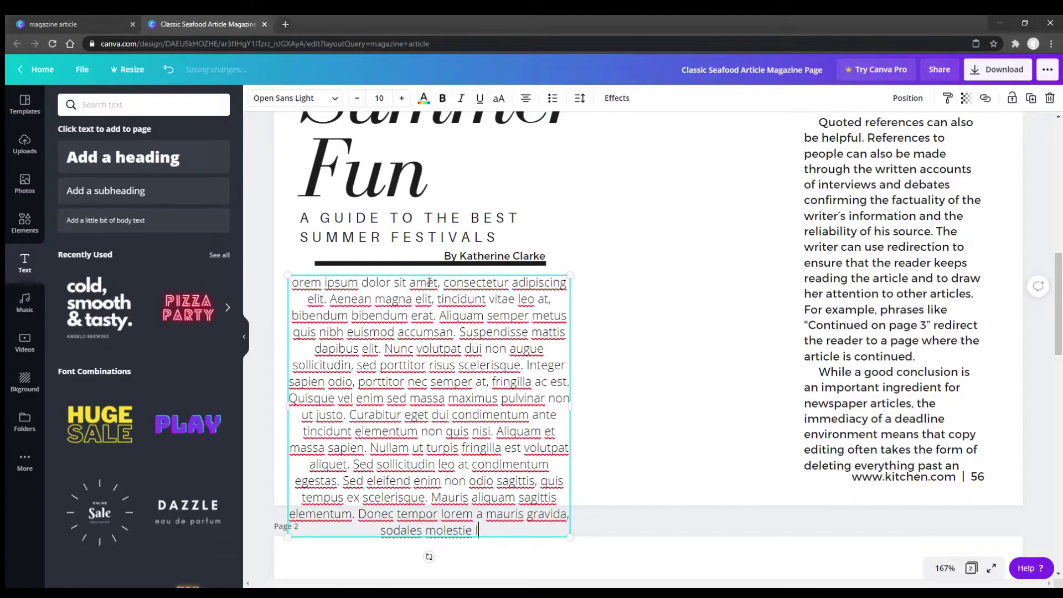
key(ctrl+Home)
text(LL)
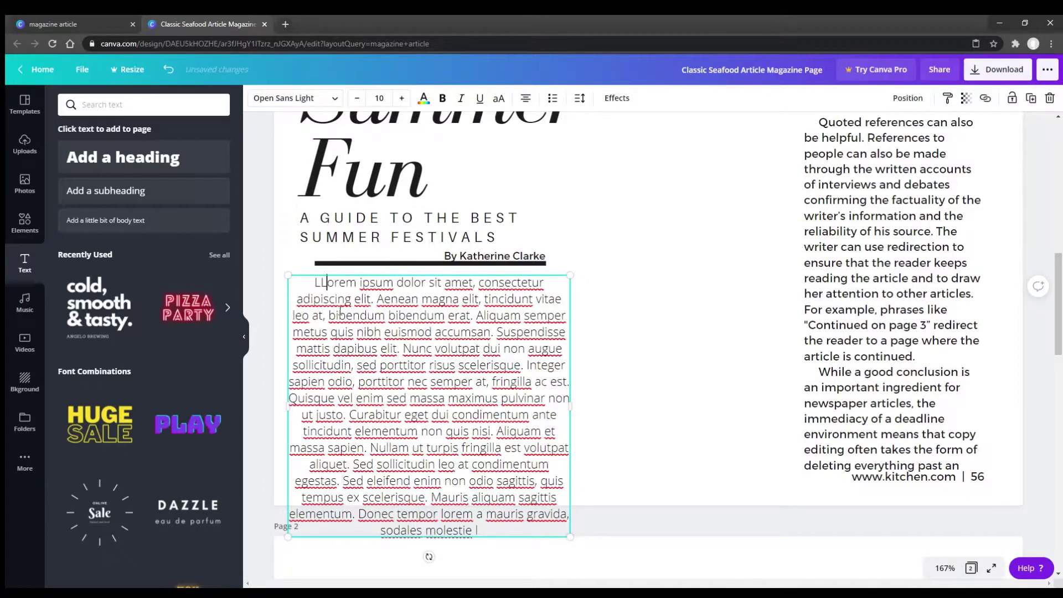
key(BackSpace)
Left-align the paragraph and delete its last sentences so it ends at 'condimentum'
double_click(389, 299)
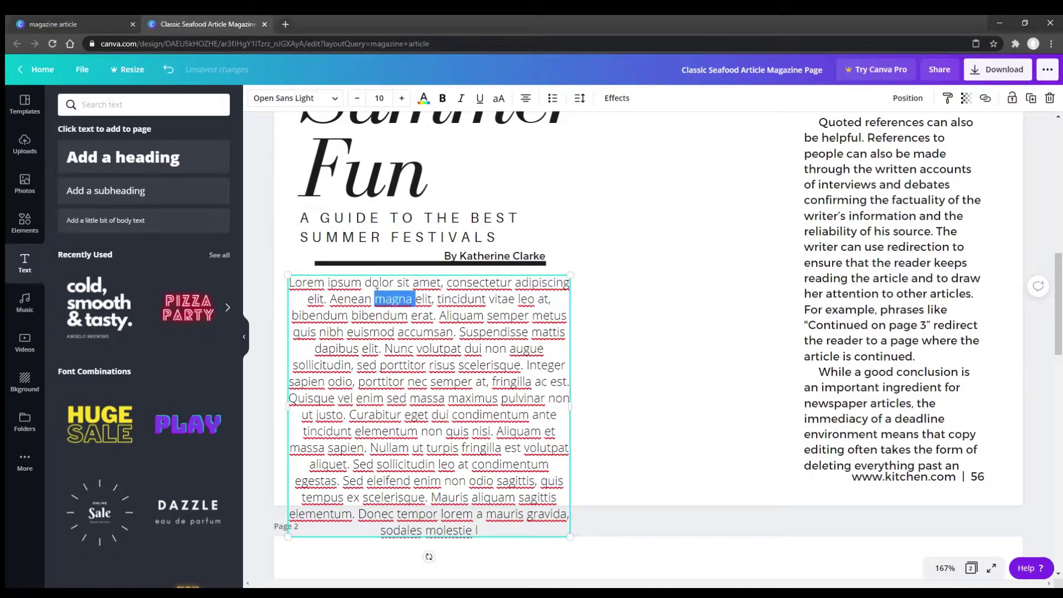
click(525, 98)
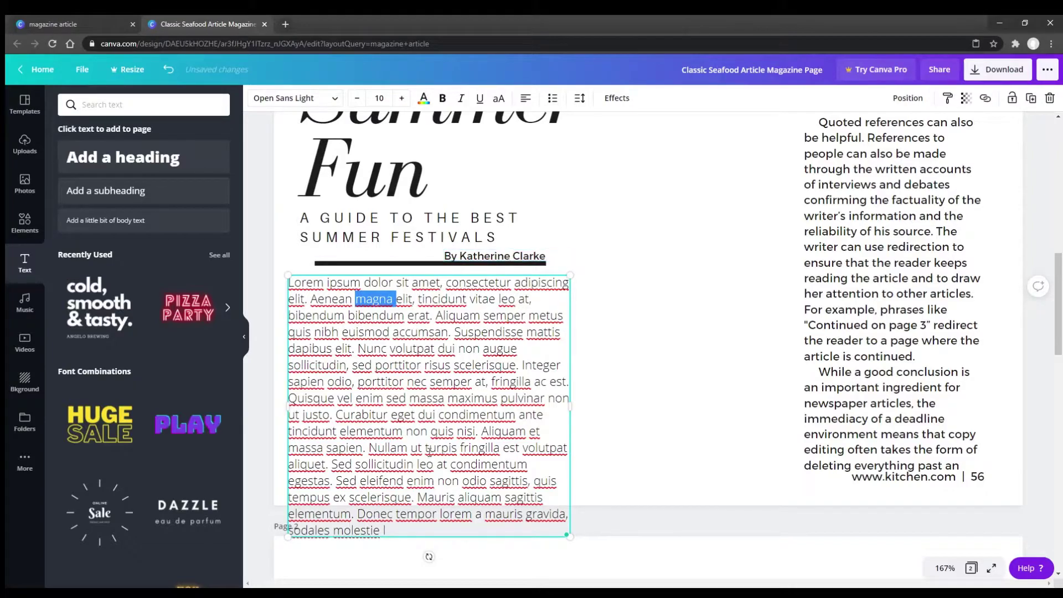
drag(399, 532, 292, 480)
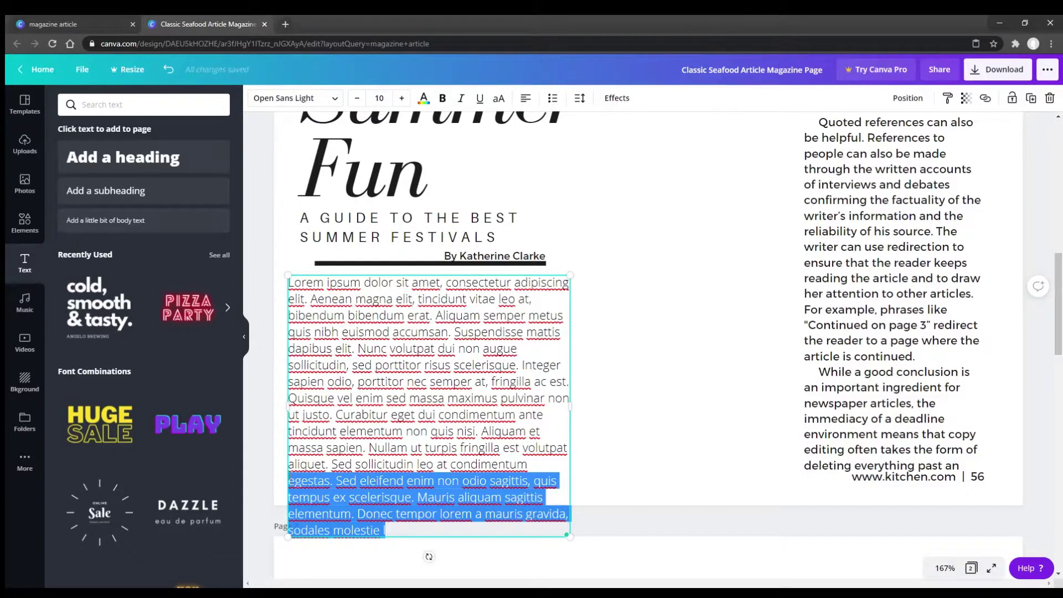
key(BackSpace)
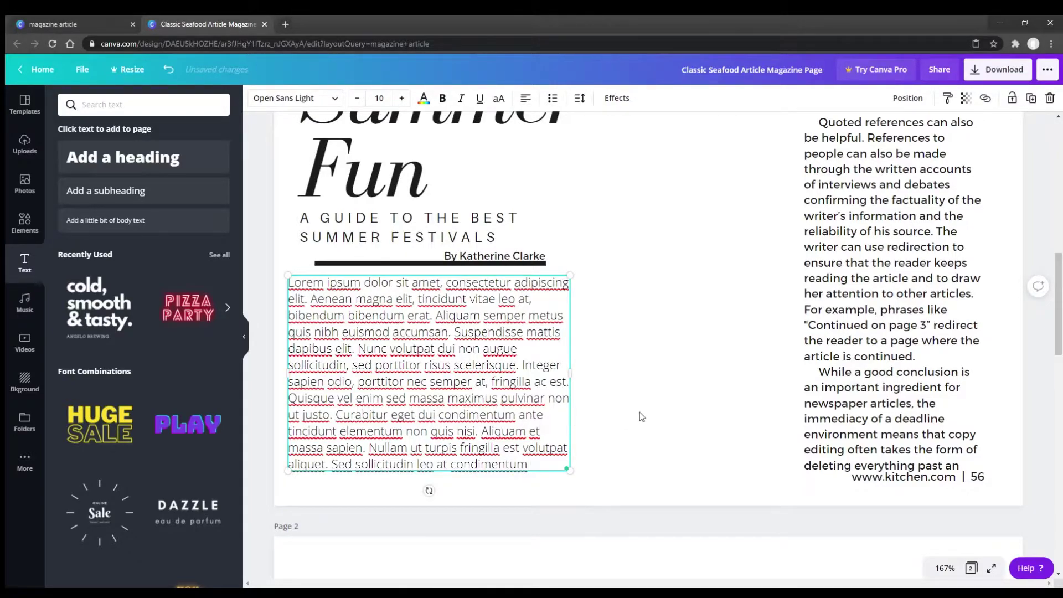
click(638, 413)
click(419, 363)
Change the lorem ipsum paragraph's font from Open Sans Light to Aileron Regular
double_click(419, 363)
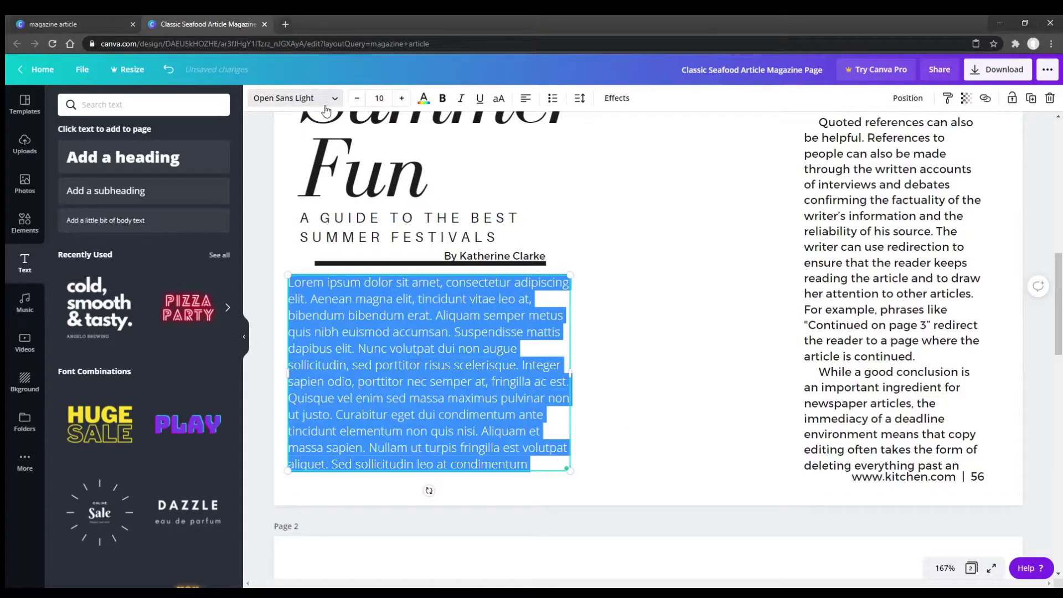
click(276, 98)
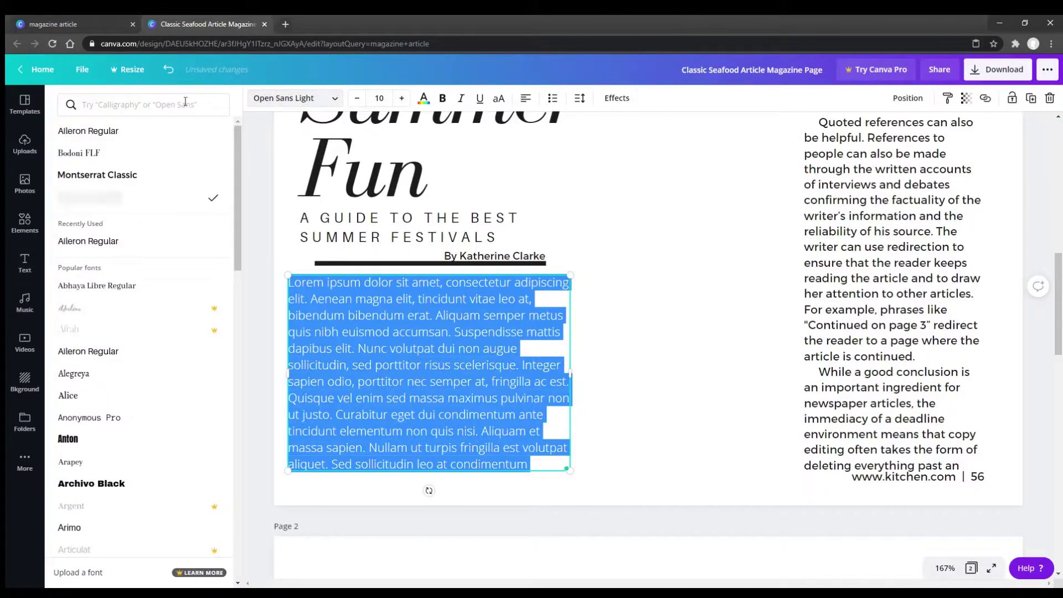
click(97, 176)
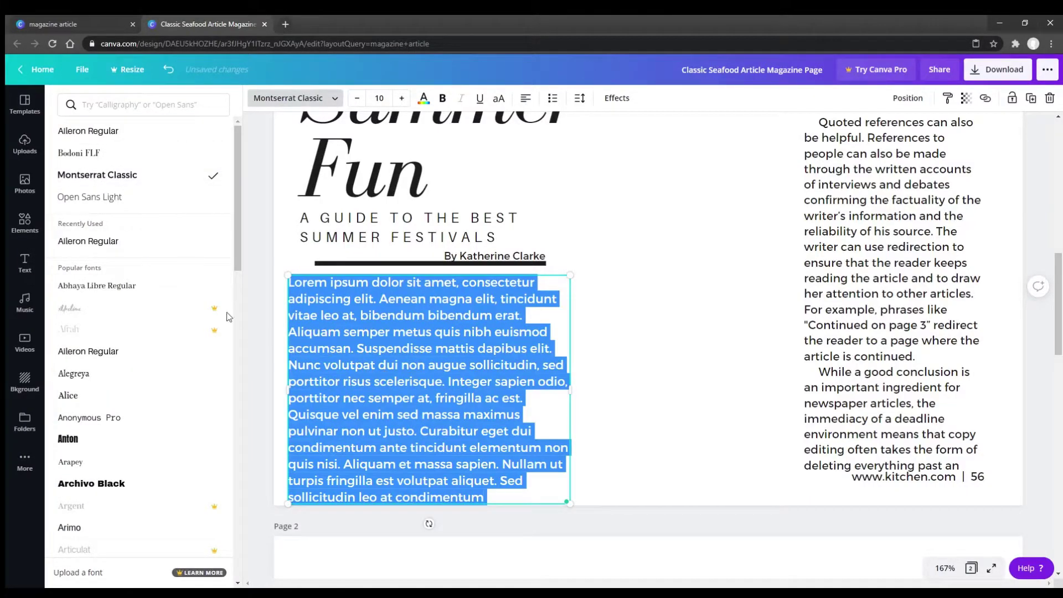
click(102, 243)
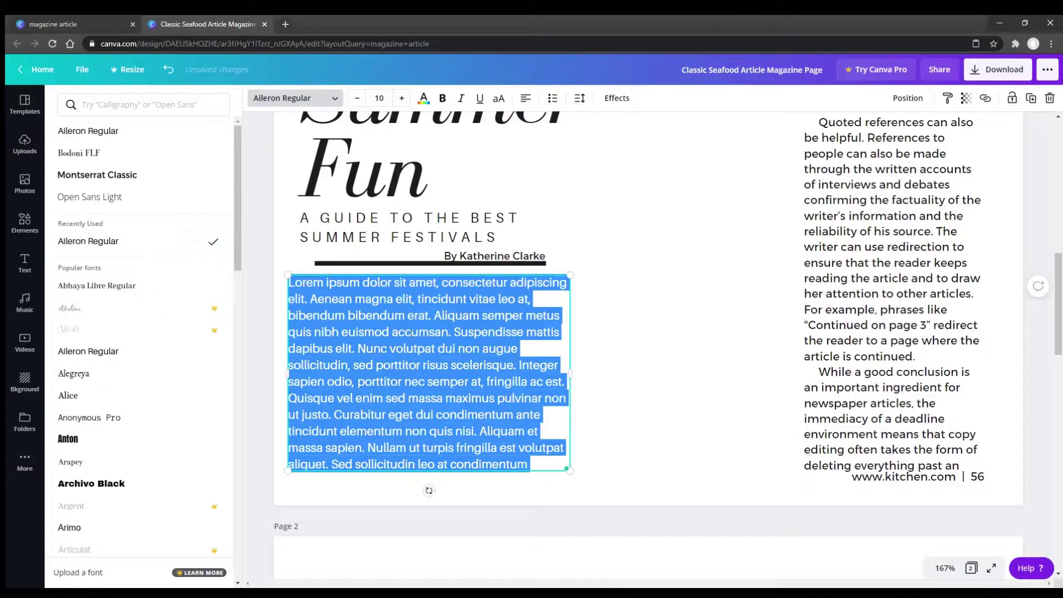
click(635, 348)
click(695, 321)
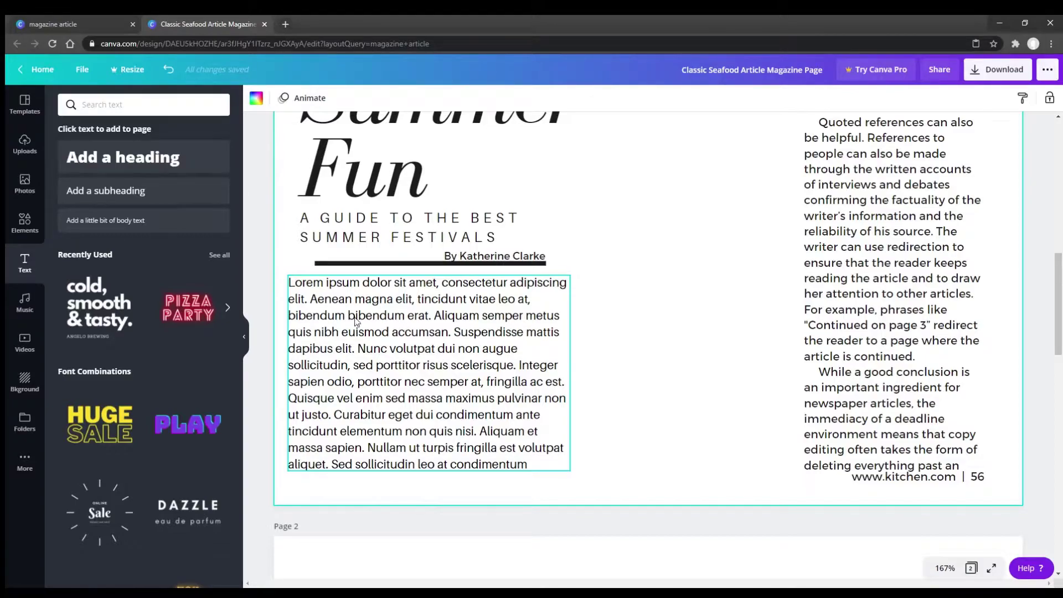
click(294, 285)
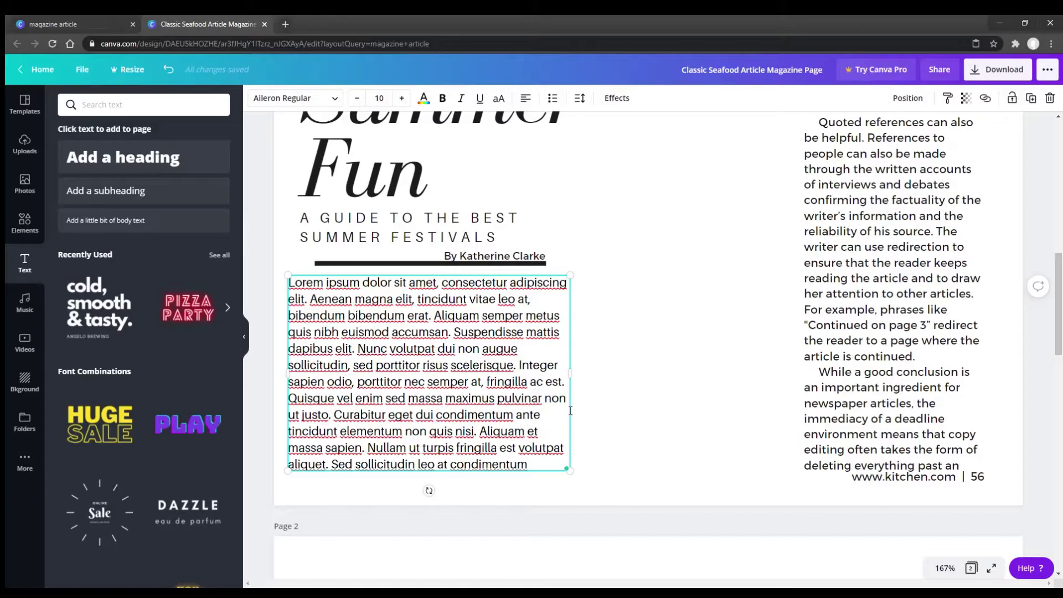
Delete the existing text from the right article column
click(893, 374)
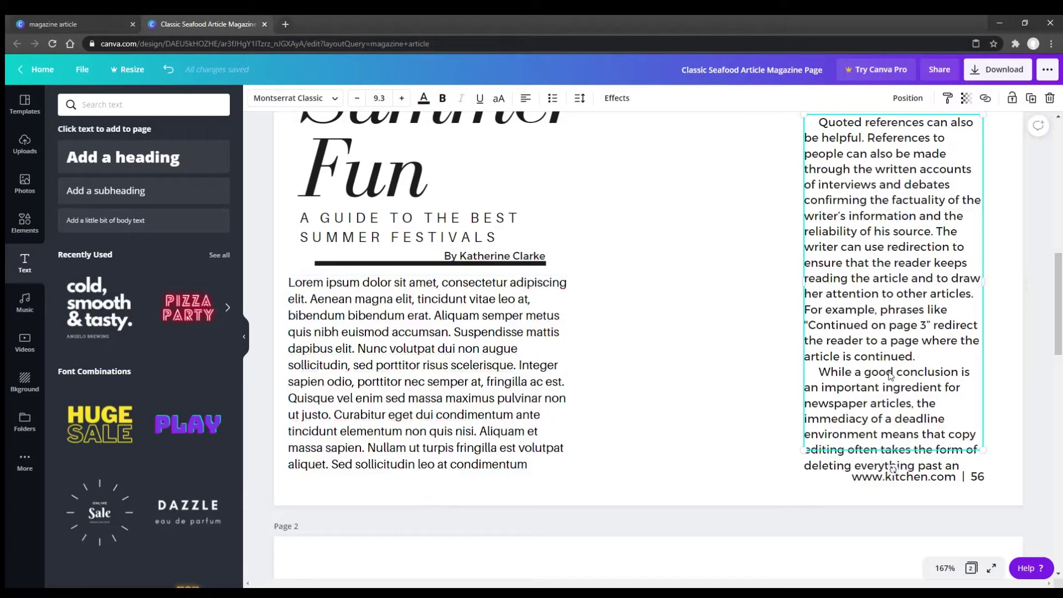
scroll(853, 338, up, 4)
triple_click(879, 339)
key(BackSpace)
click(775, 426)
Duplicate the body text box into the right column, aligned with the headline
scroll(586, 407, down, 4)
click(542, 344)
right_click(572, 318)
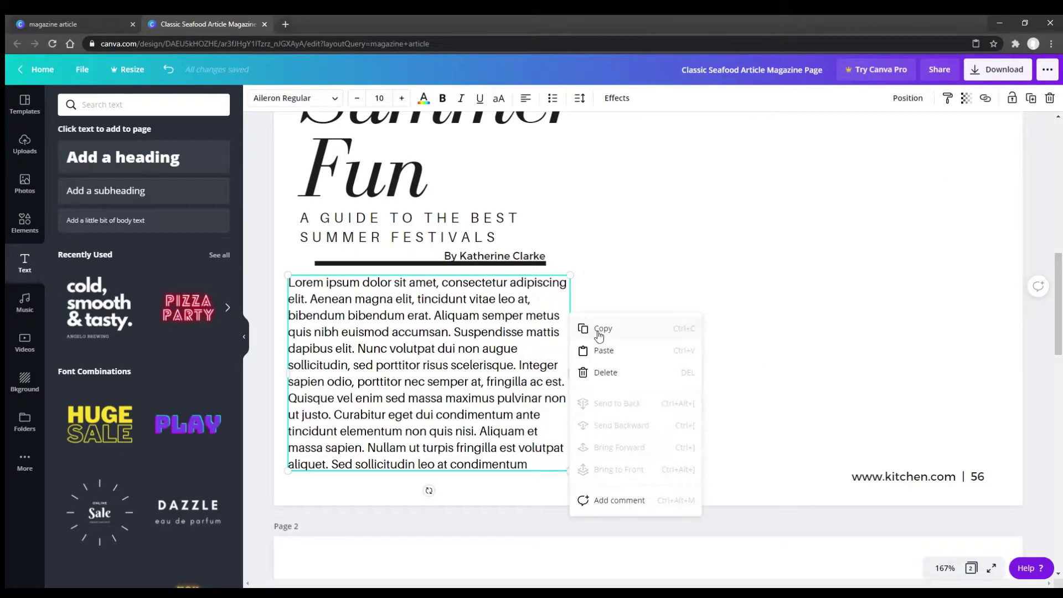
click(678, 306)
right_click(679, 305)
click(714, 341)
drag(558, 300, 856, 147)
scroll(835, 238, up, 2)
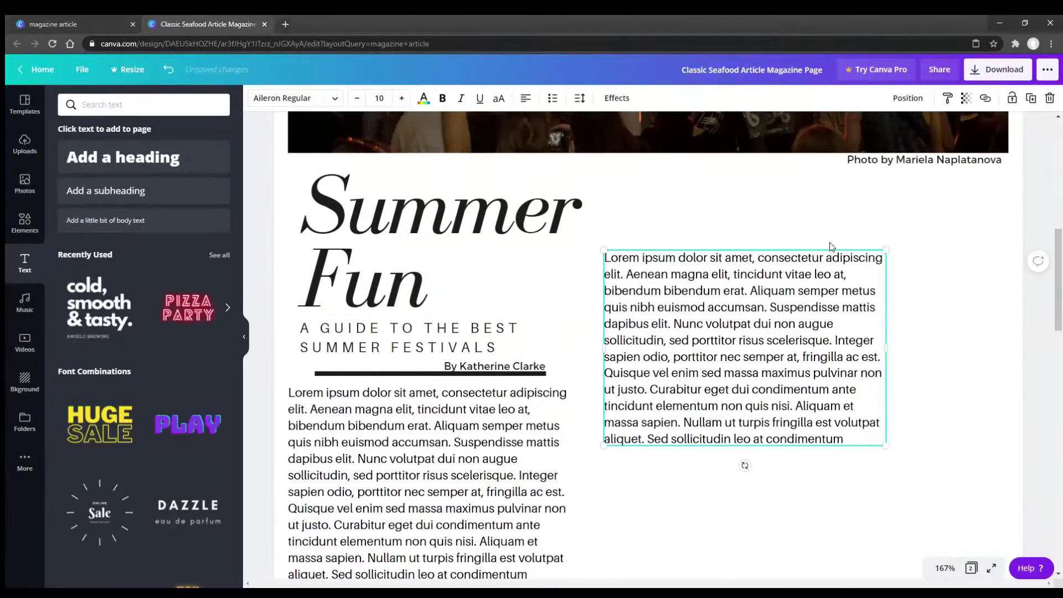
scroll(775, 266, down, 5)
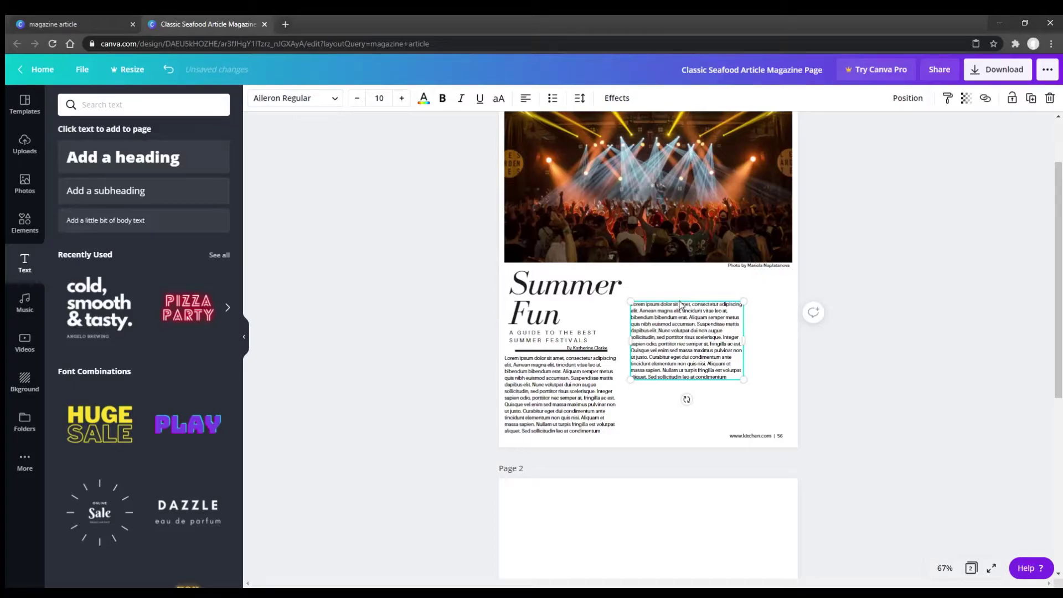
drag(680, 304, 691, 274)
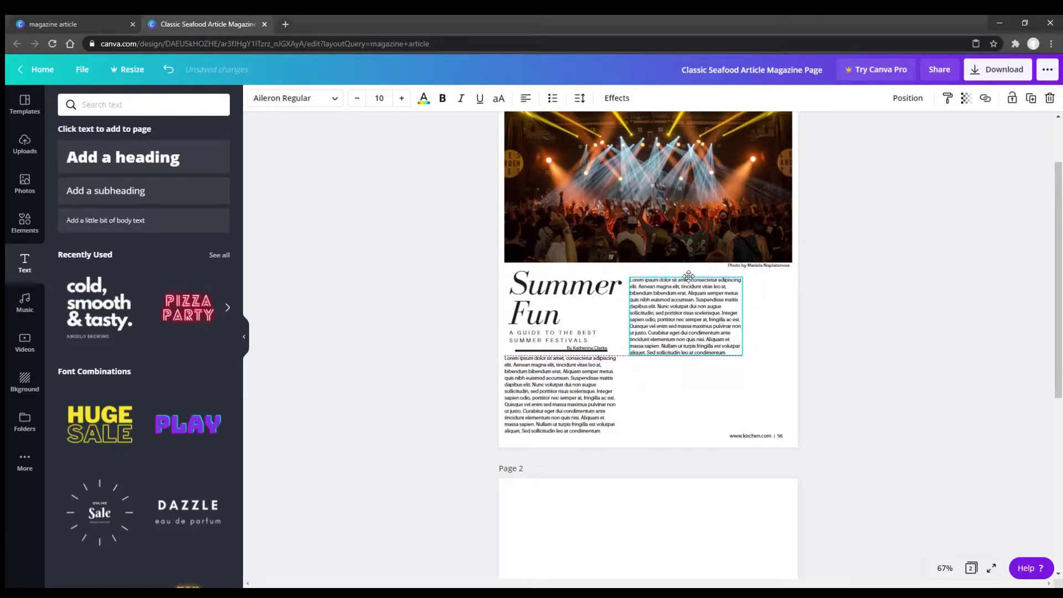
Lengthen the right-column text by appending a copied paragraph and sentence
click(724, 345)
key(Return)
key(Return)
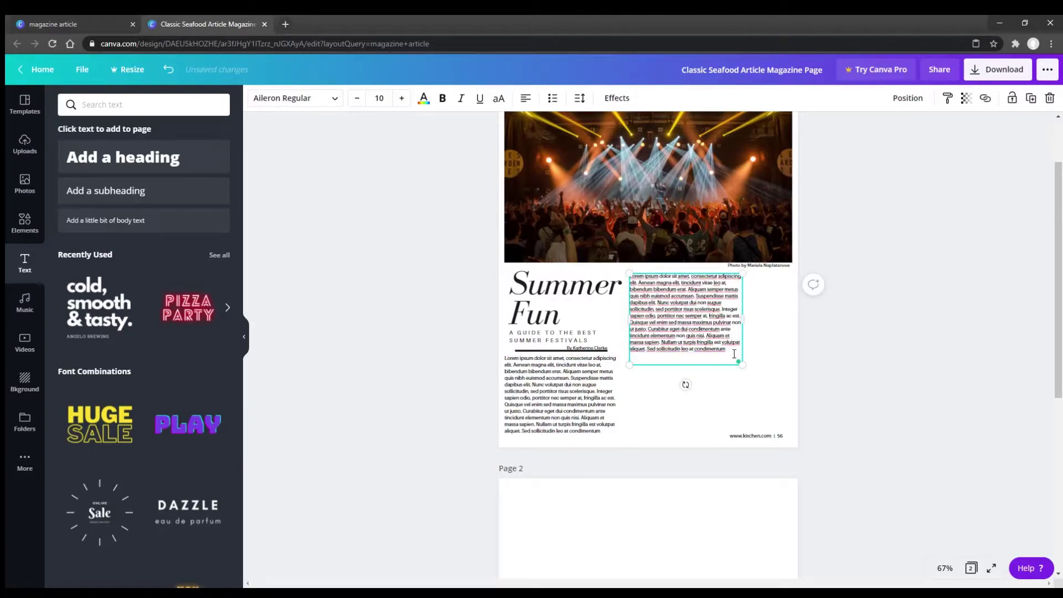
drag(731, 350, 723, 276)
key(ctrl+c)
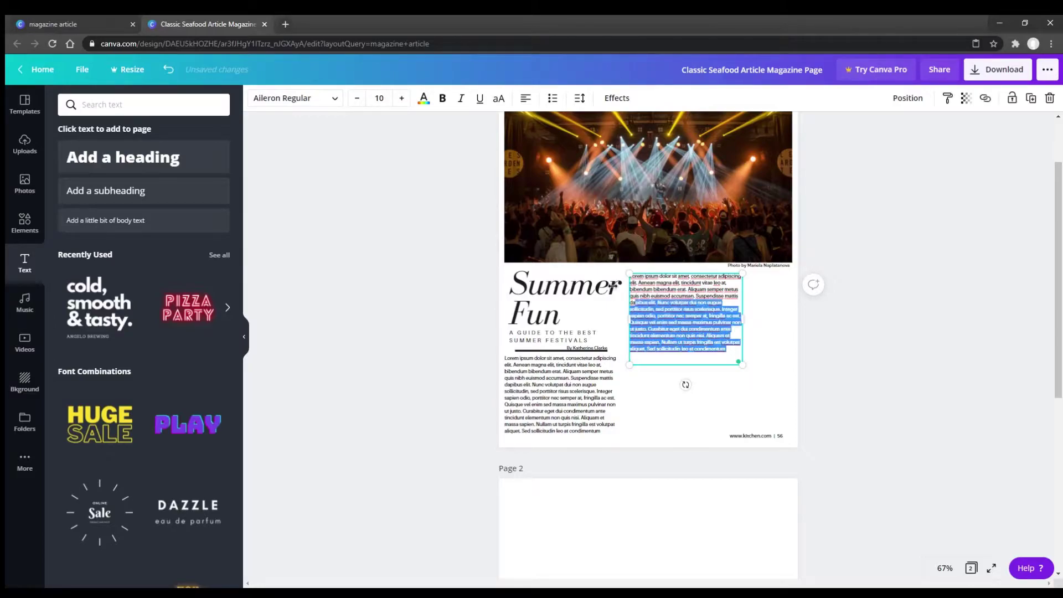
click(730, 359)
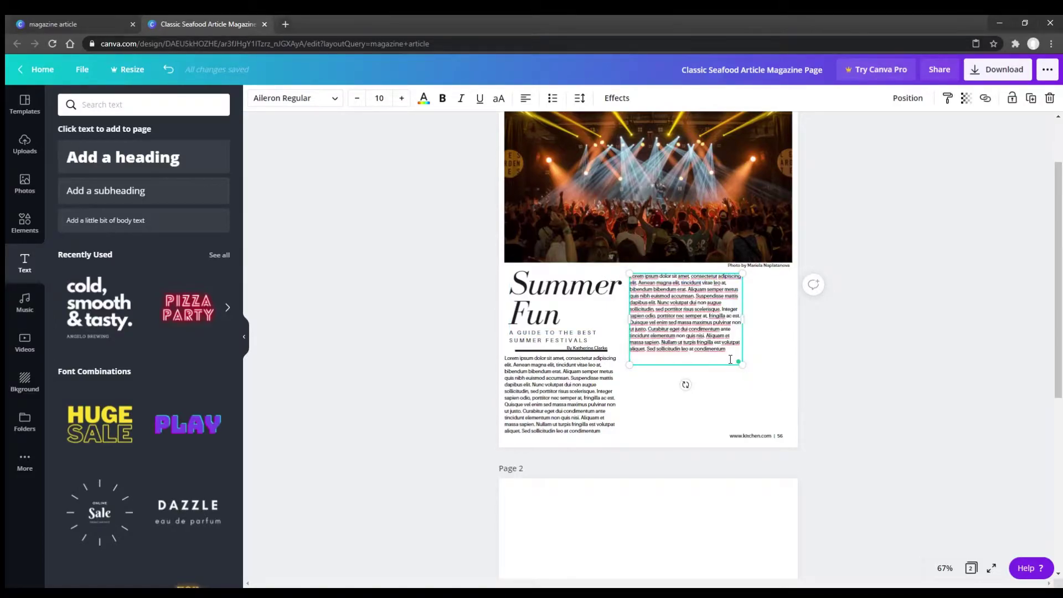
key(ctrl+v)
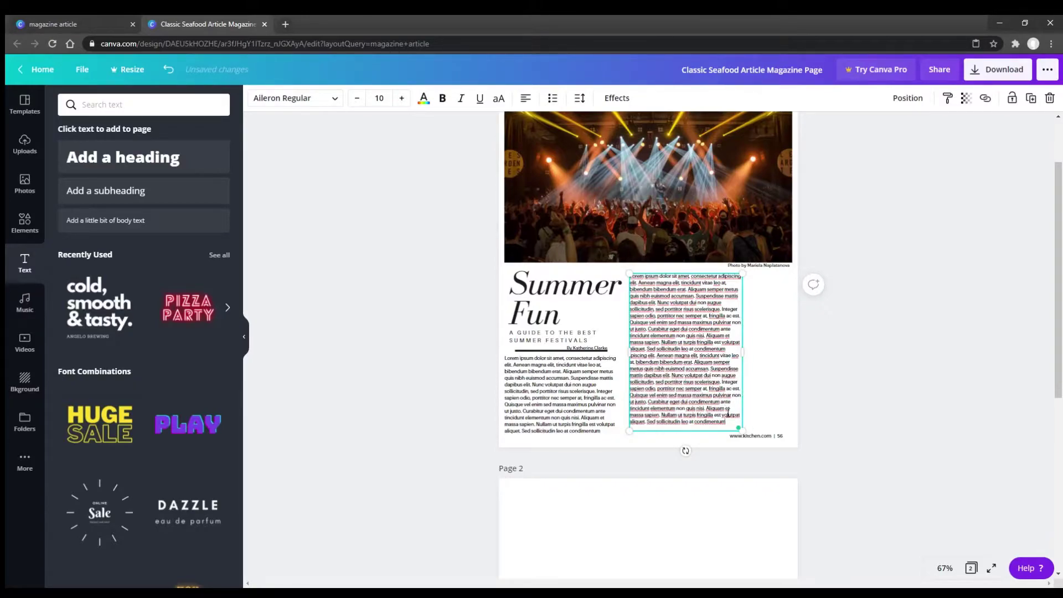
drag(720, 420, 706, 408)
key(ctrl+c)
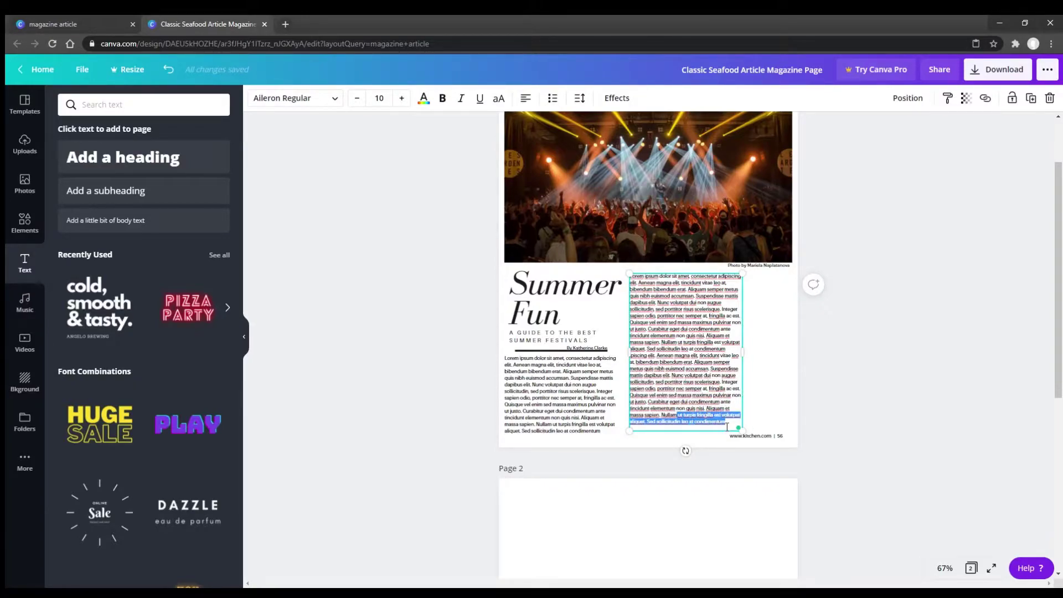
click(727, 428)
key(ctrl+v)
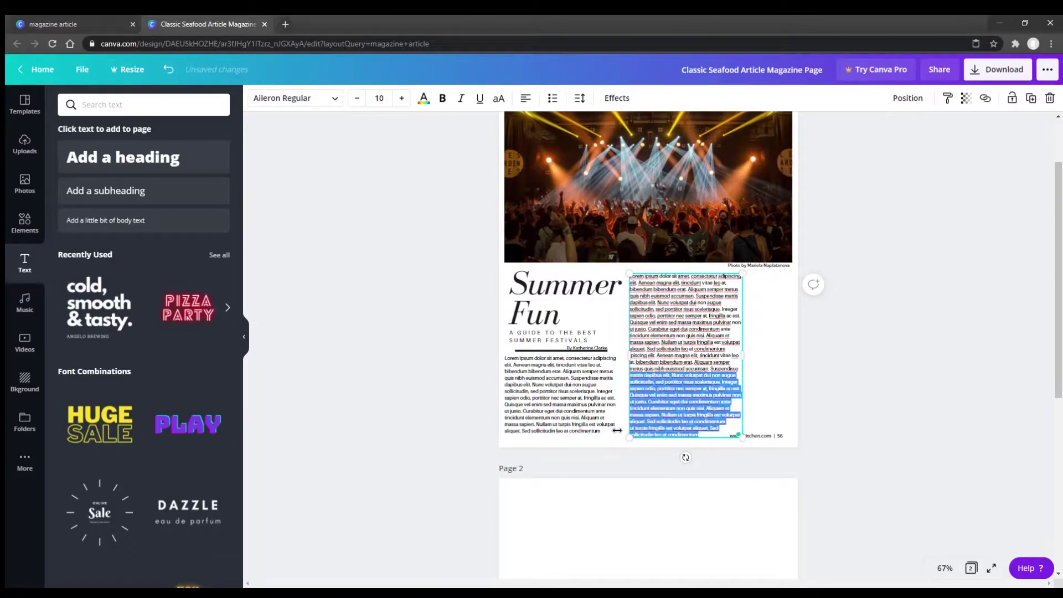
Trim the overflowing words so the right column ends just above the footer
drag(699, 435, 656, 436)
key(BackSpace)
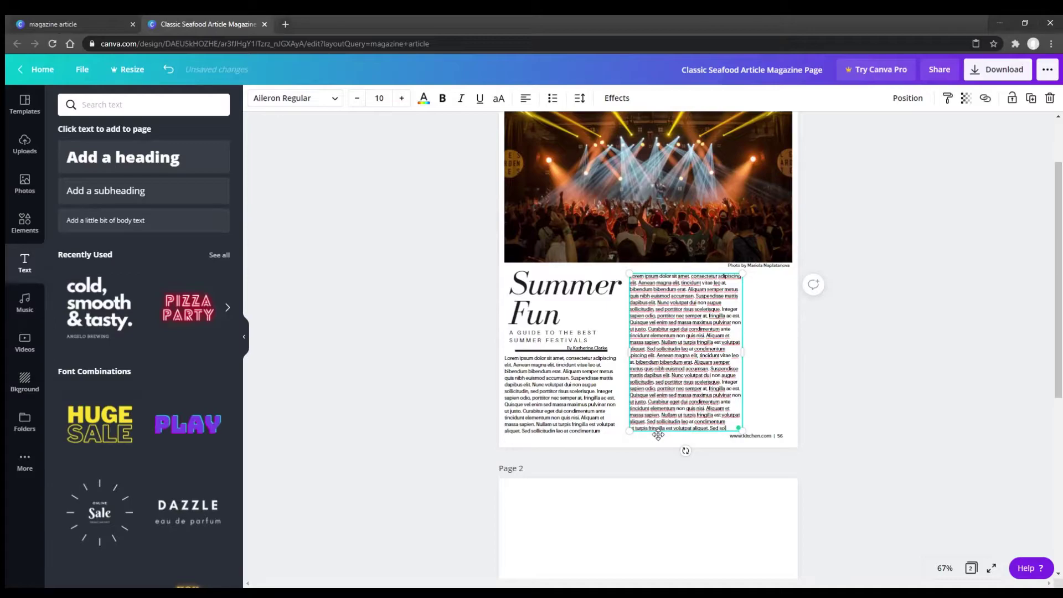
click(902, 431)
scroll(775, 440, up, 5)
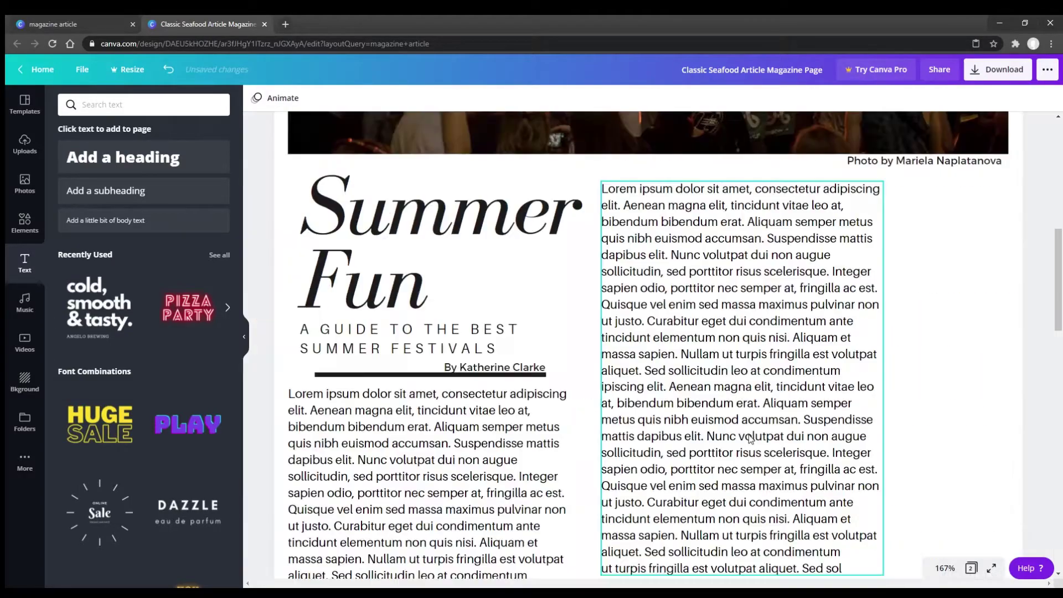
scroll(749, 435, down, 10)
scroll(748, 434, up, 8)
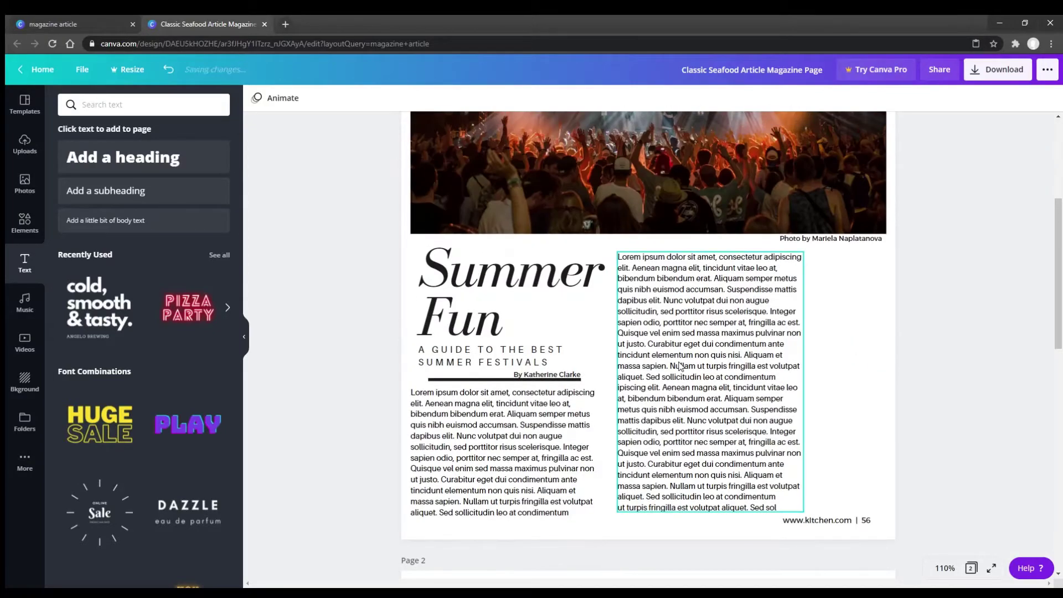
click(817, 519)
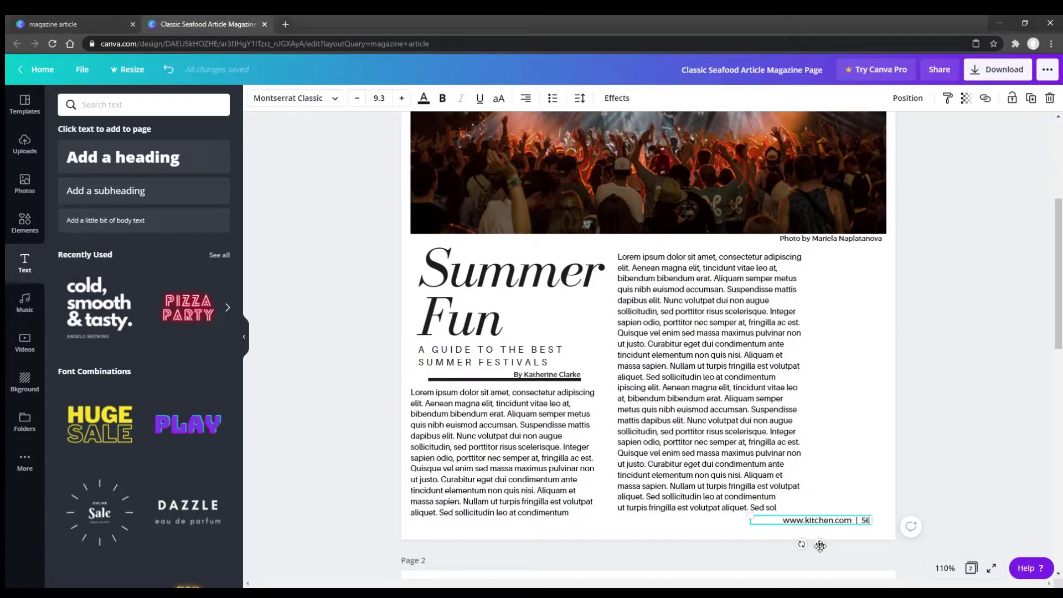
drag(819, 546, 835, 550)
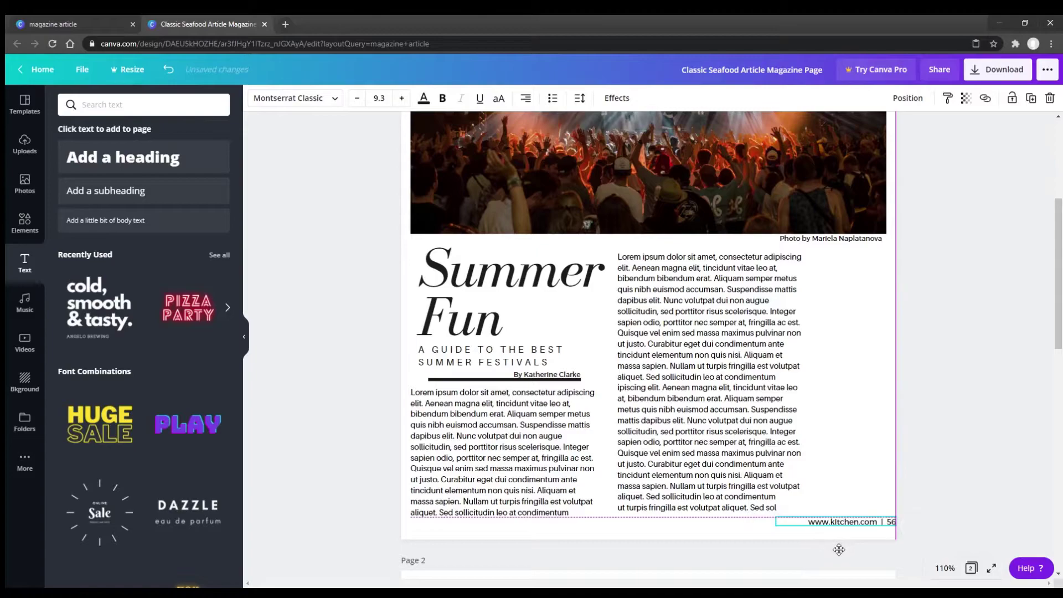
click(935, 450)
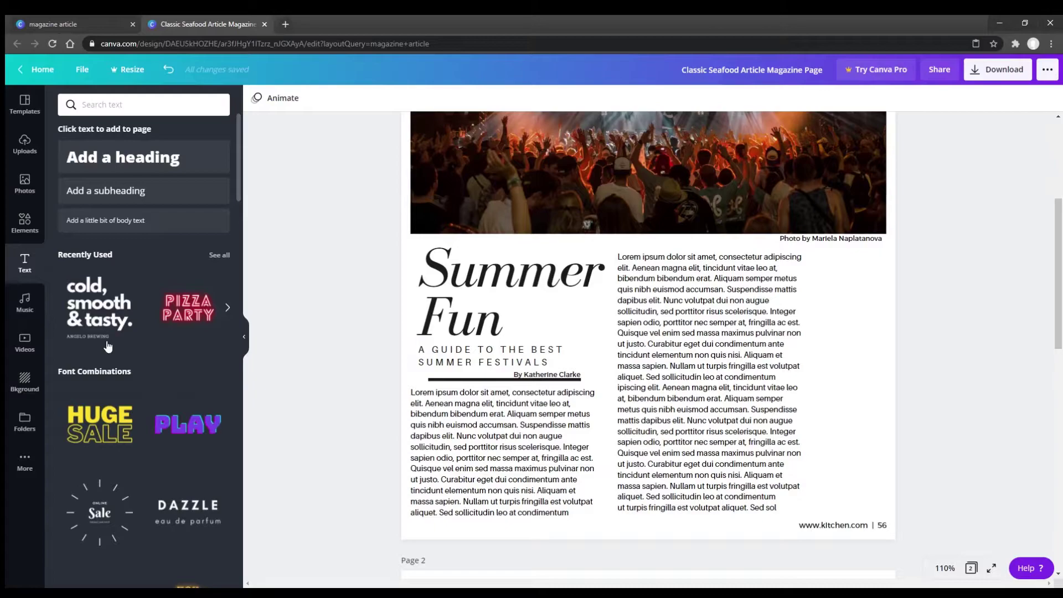
Place a square shape on the right and resize it into a tall strip beside the second column
click(24, 225)
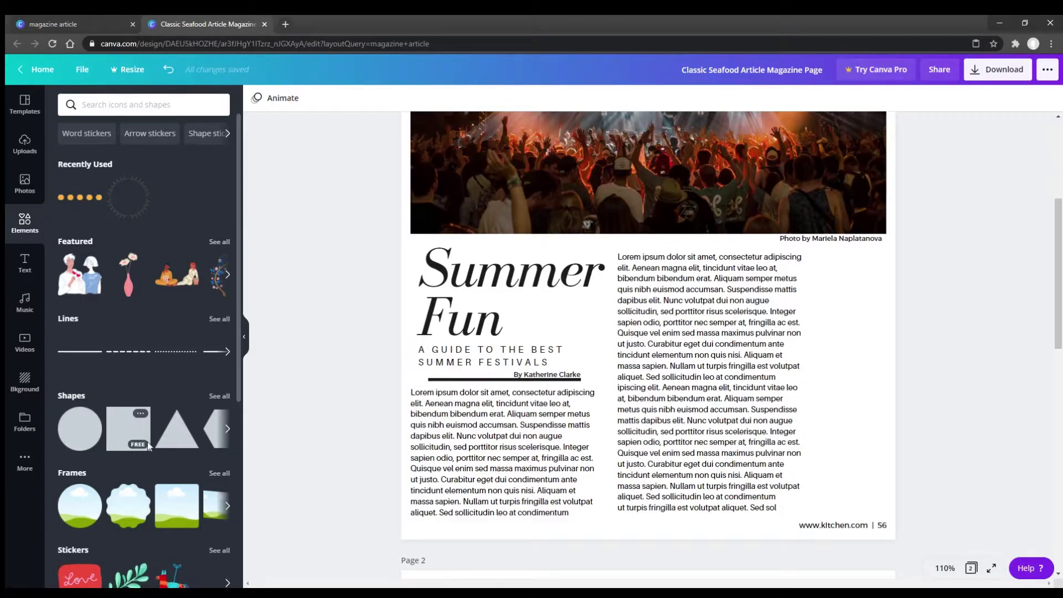
mouse_move(170, 443)
mouse_down()
mouse_move(170, 433)
mouse_move(843, 310)
mouse_move(858, 324)
mouse_up()
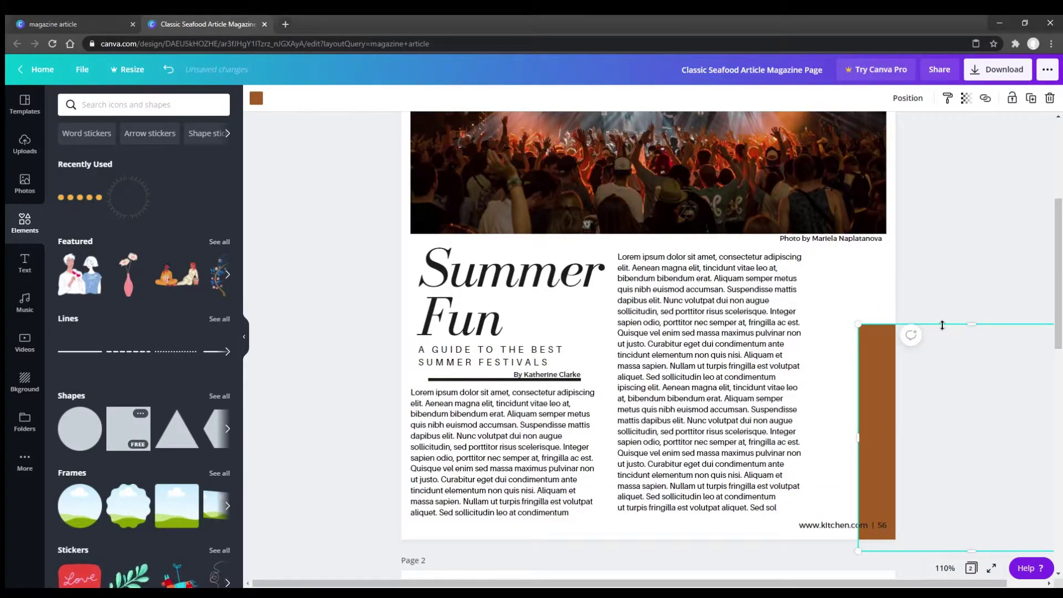
drag(942, 323, 825, 253)
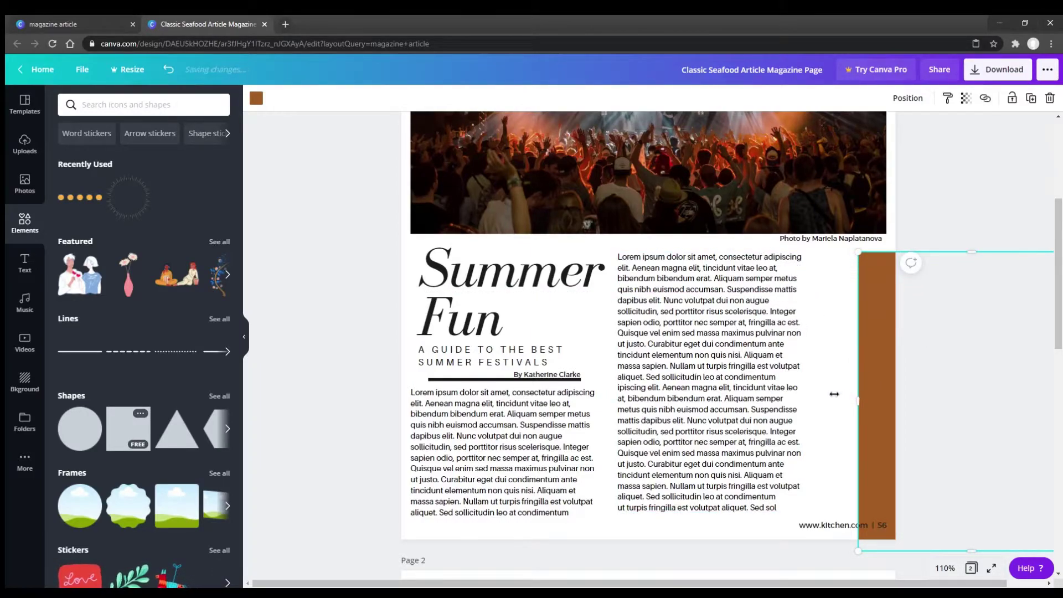
drag(859, 393, 812, 392)
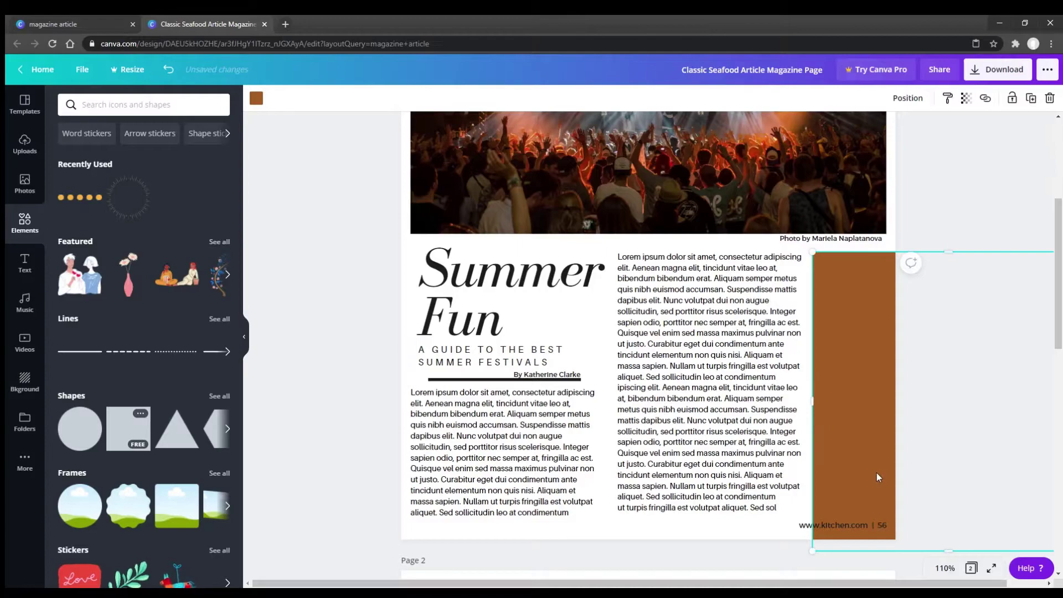
drag(948, 551, 944, 531)
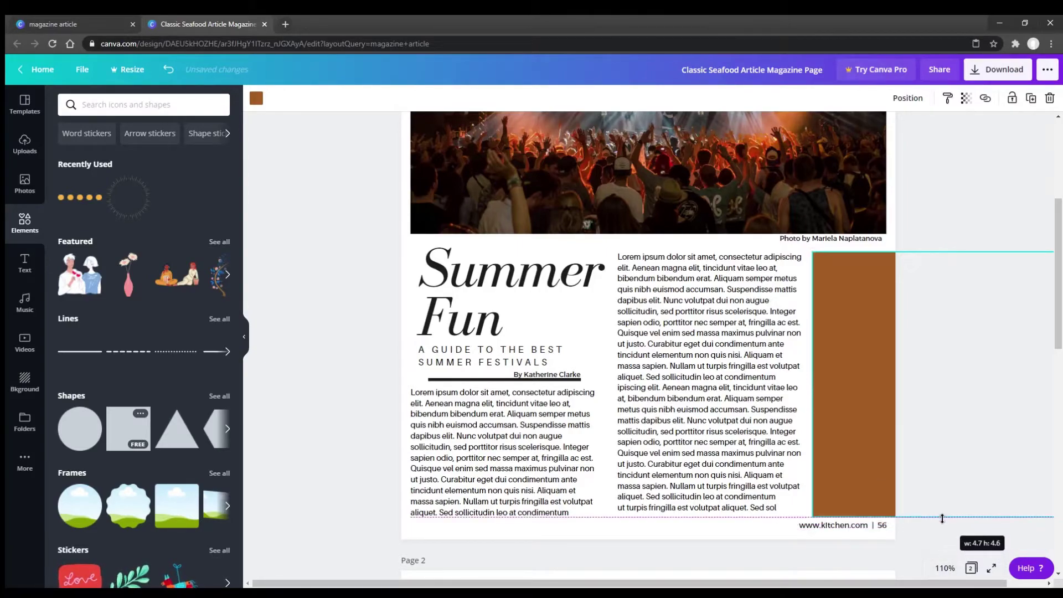
drag(942, 518, 942, 517)
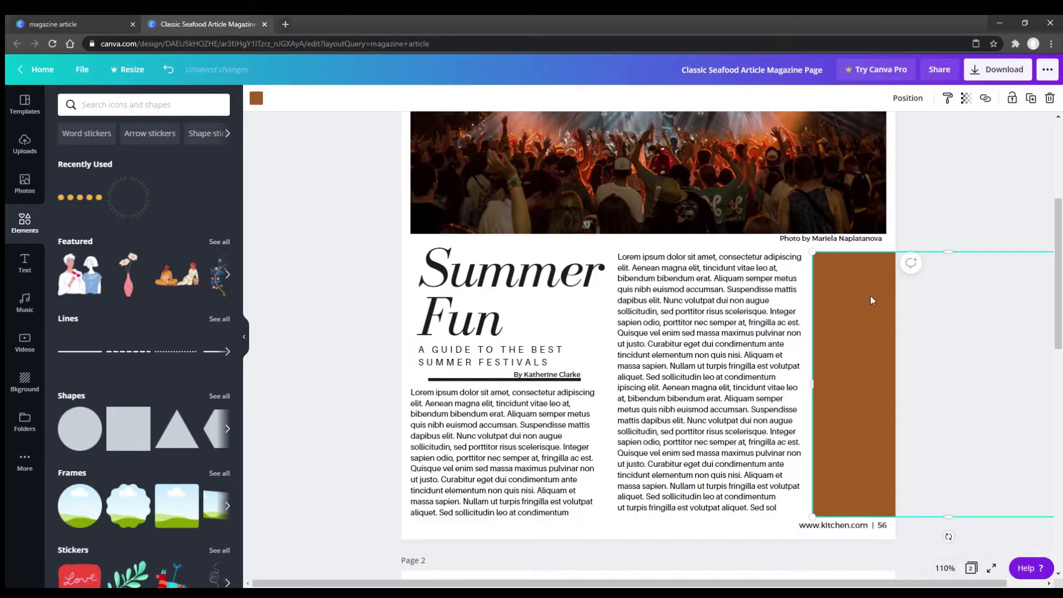
Recolour the rectangle golden yellow to match the photo
click(255, 100)
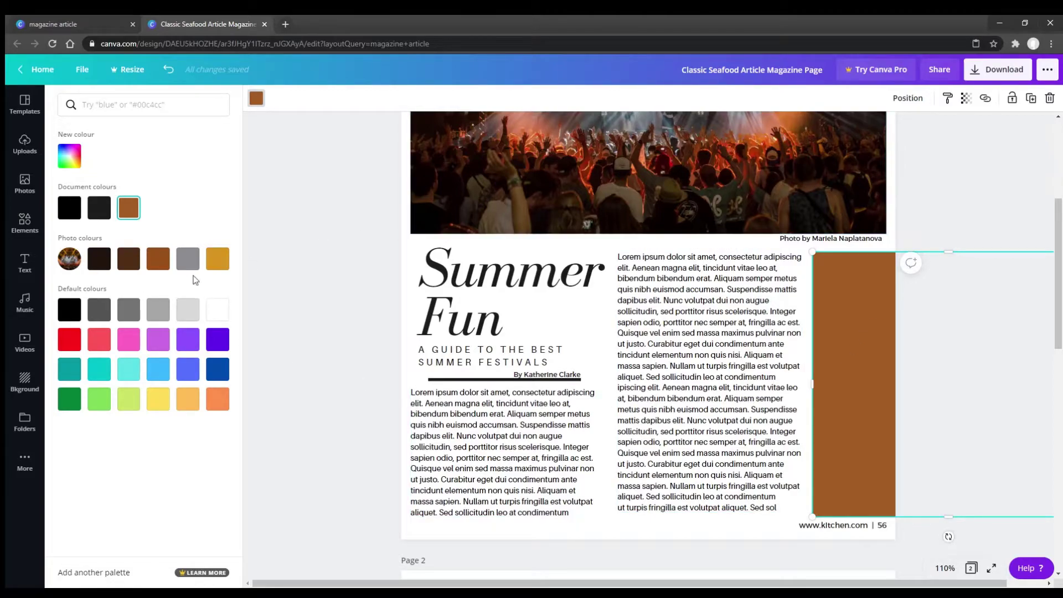
click(217, 258)
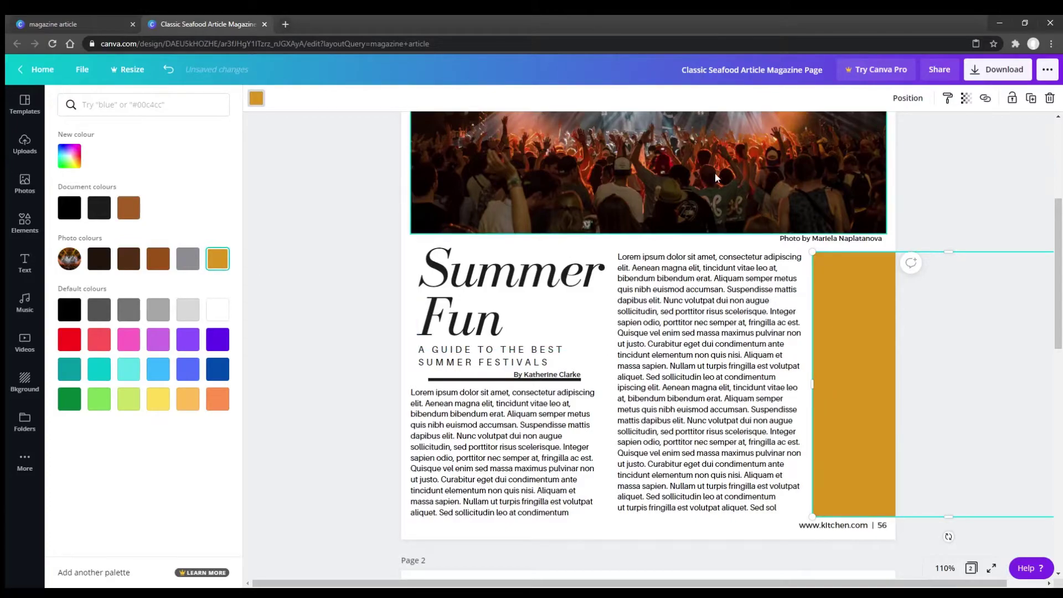
click(951, 179)
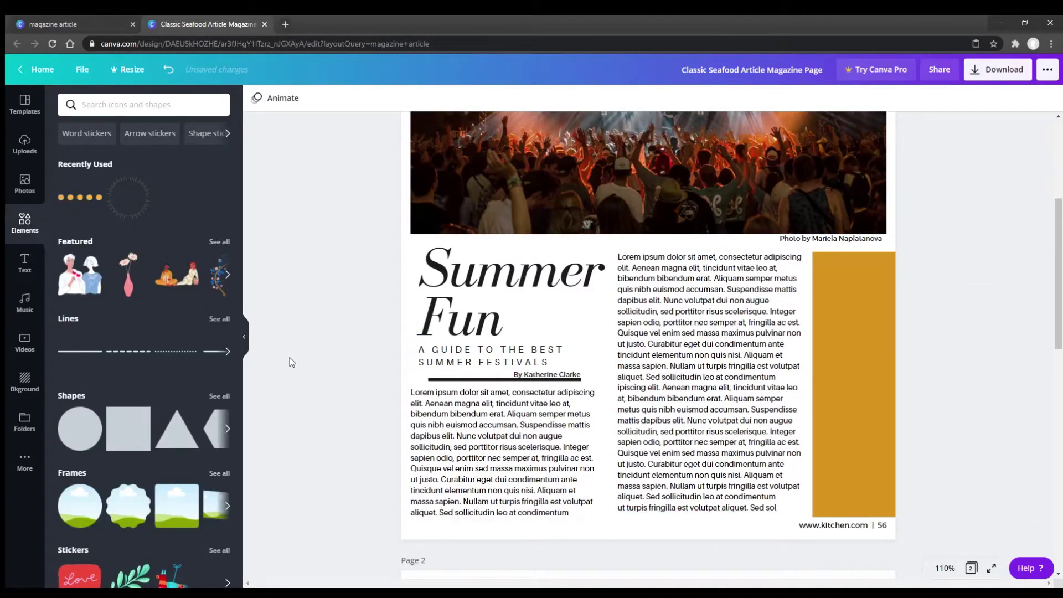
click(25, 266)
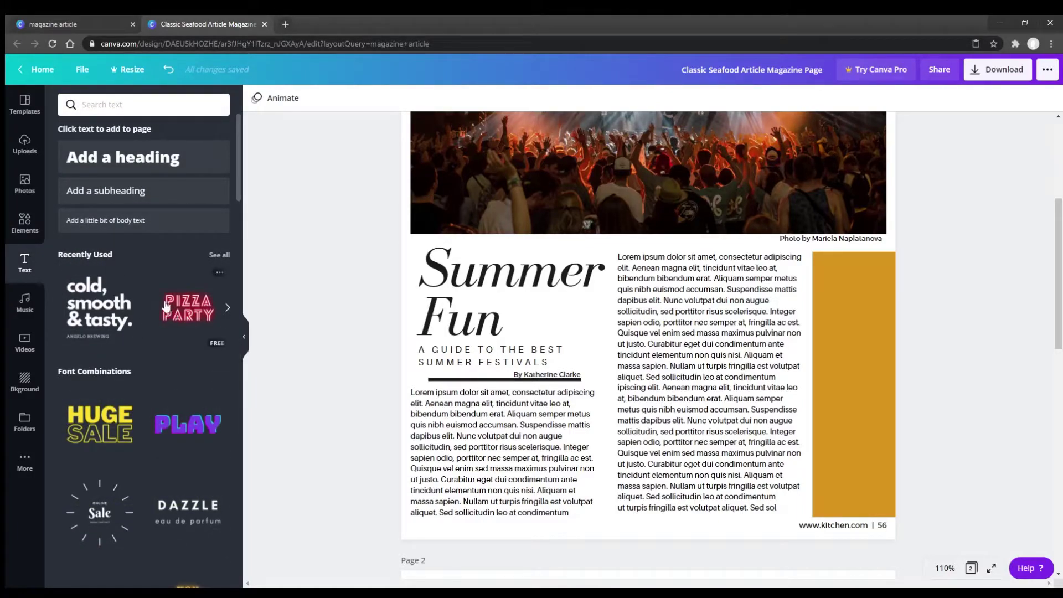
Add a size-12 subheading reading 'INFO' at the top of the gold panel
click(125, 193)
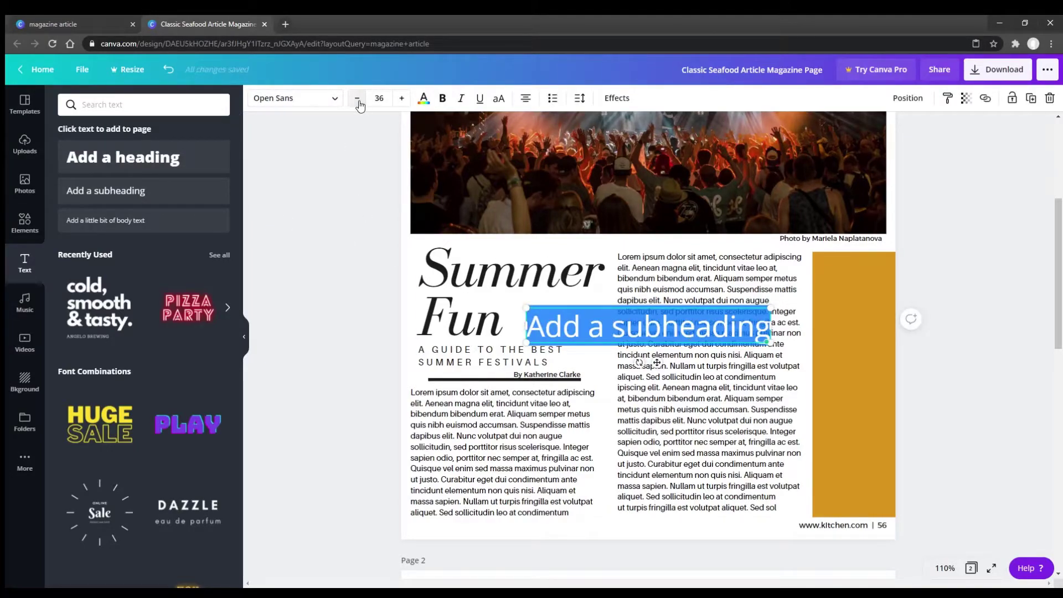
click(379, 98)
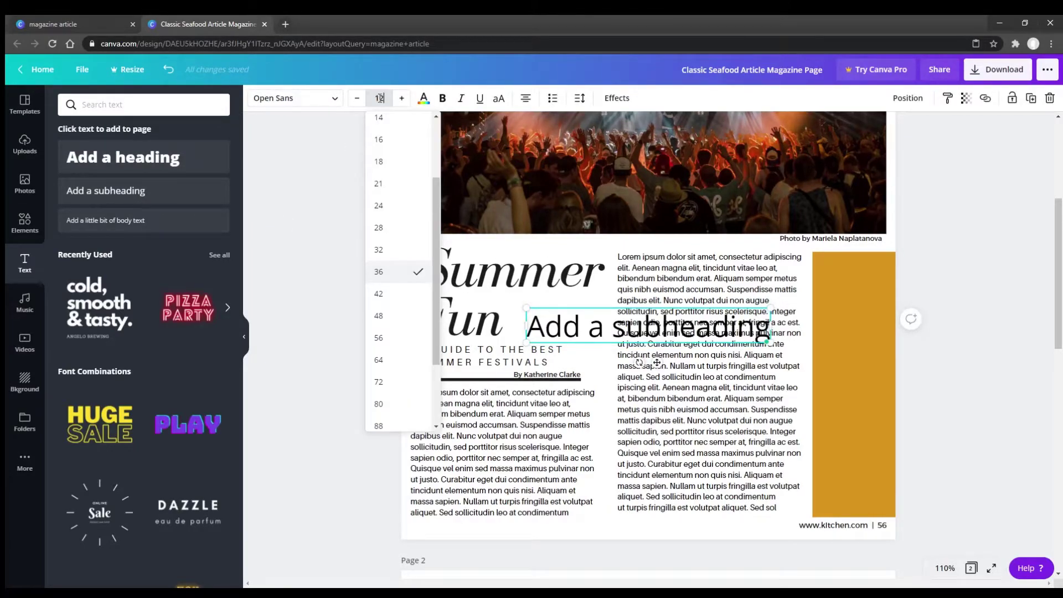
key(Return)
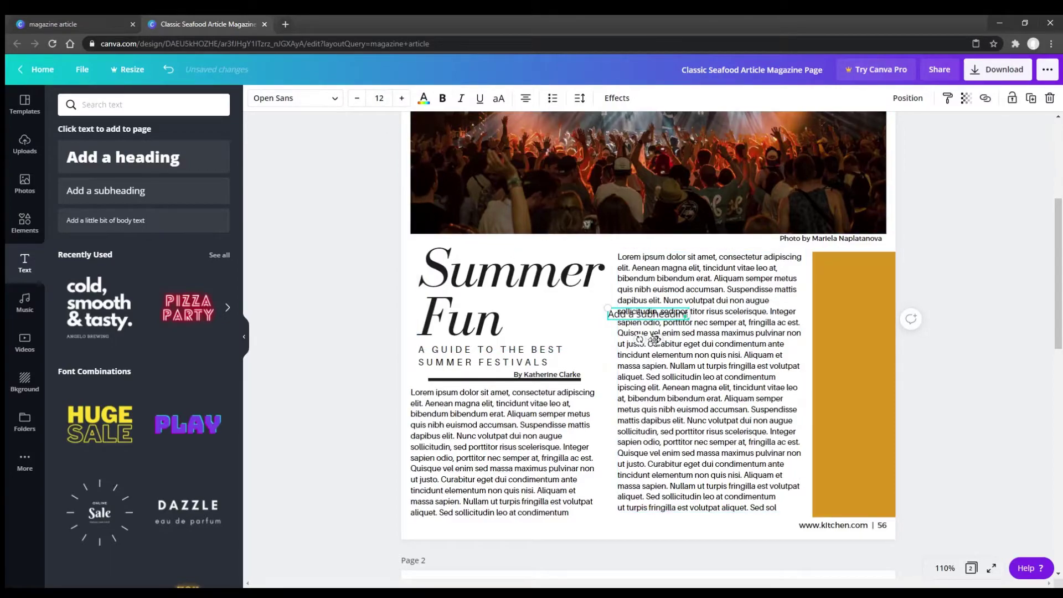
drag(655, 340, 862, 292)
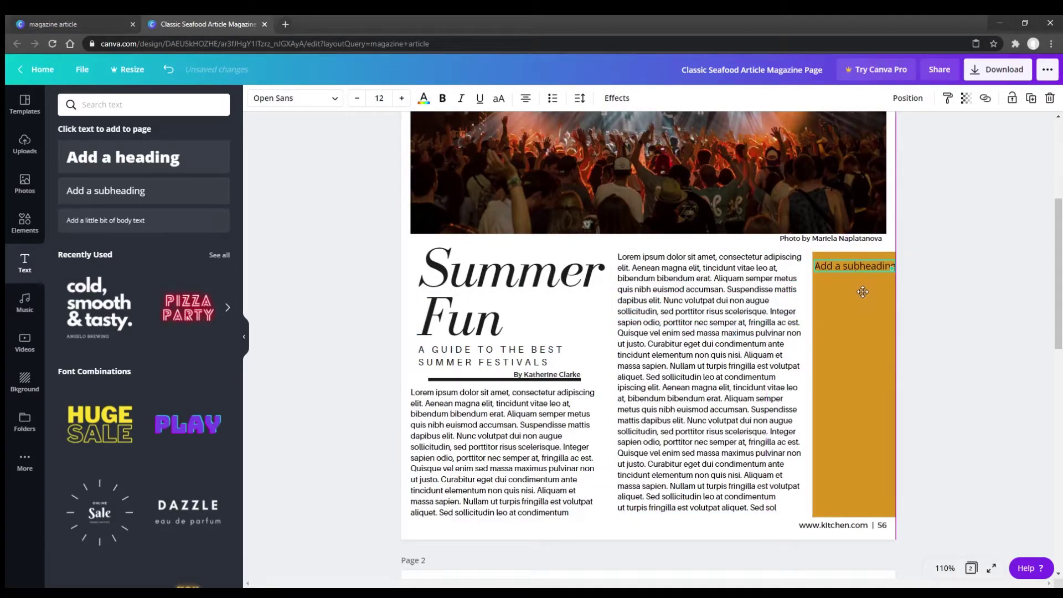
triple_click(856, 262)
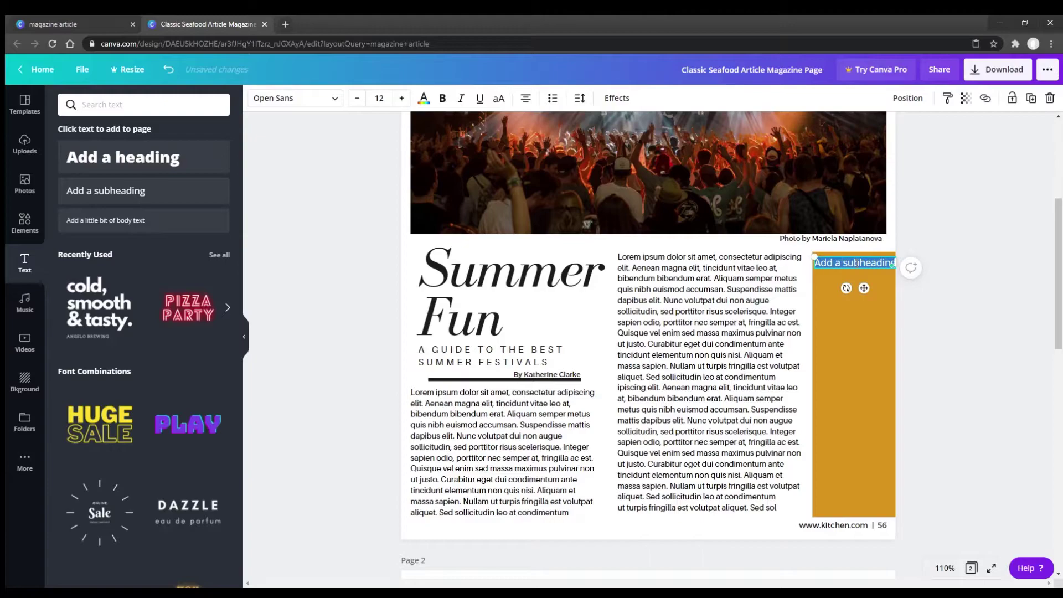
text(INFO)
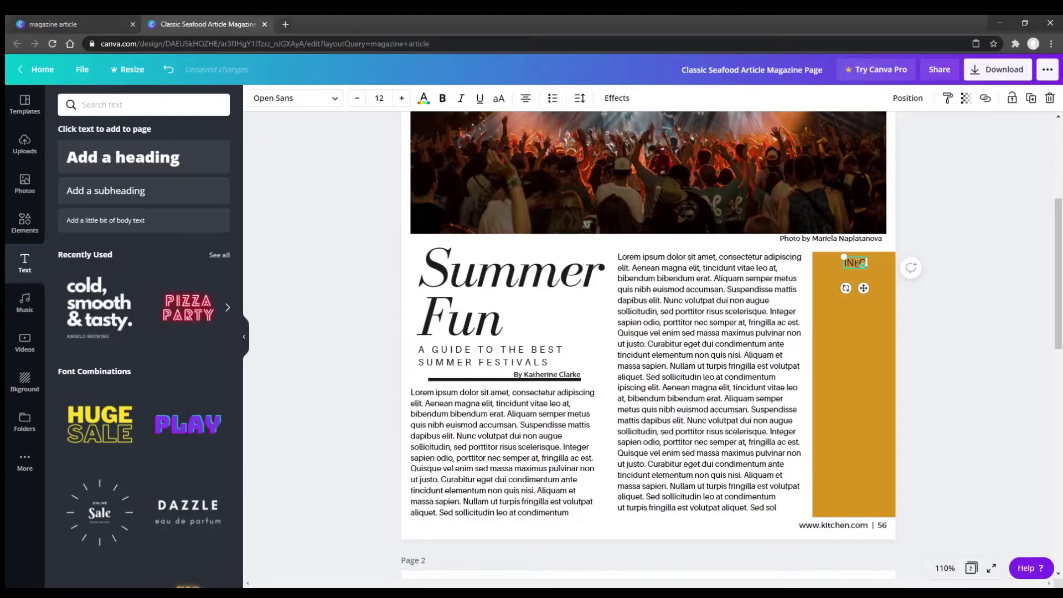
click(991, 330)
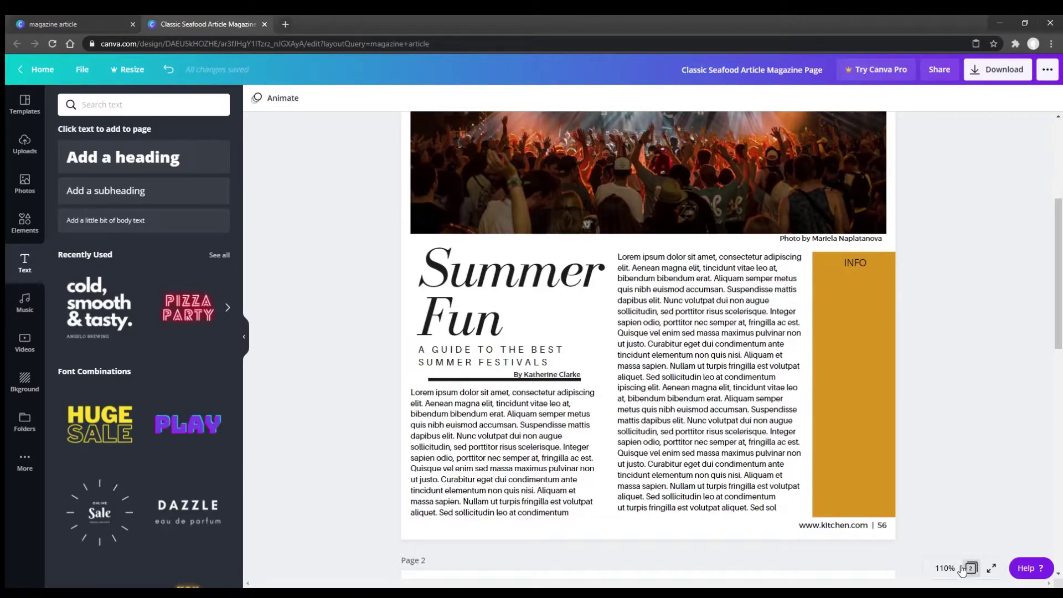
Add a solid line along the page top above the concert photo and colour it gold
click(945, 568)
click(945, 520)
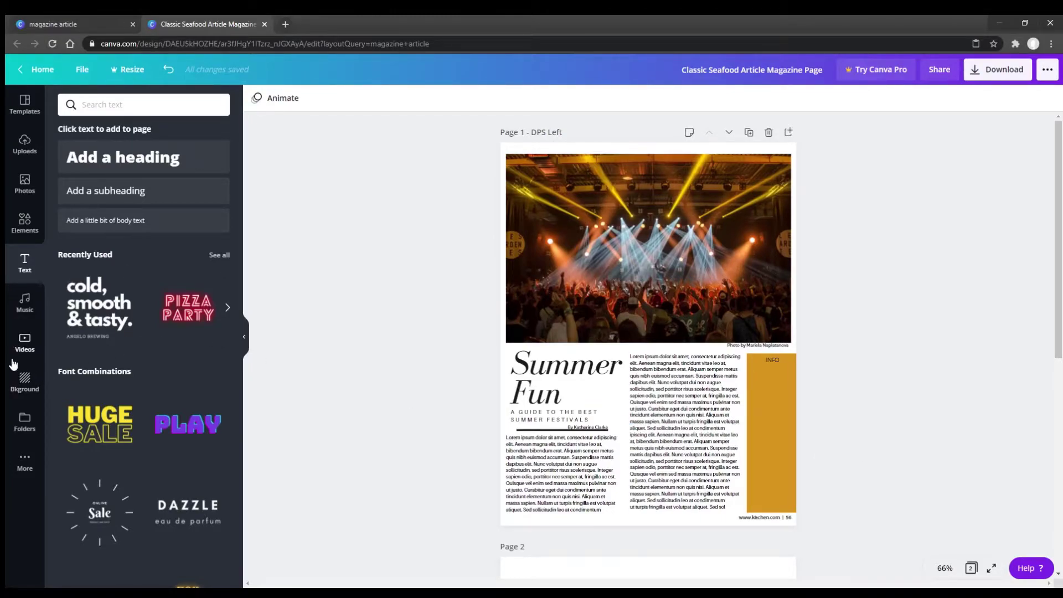
click(25, 223)
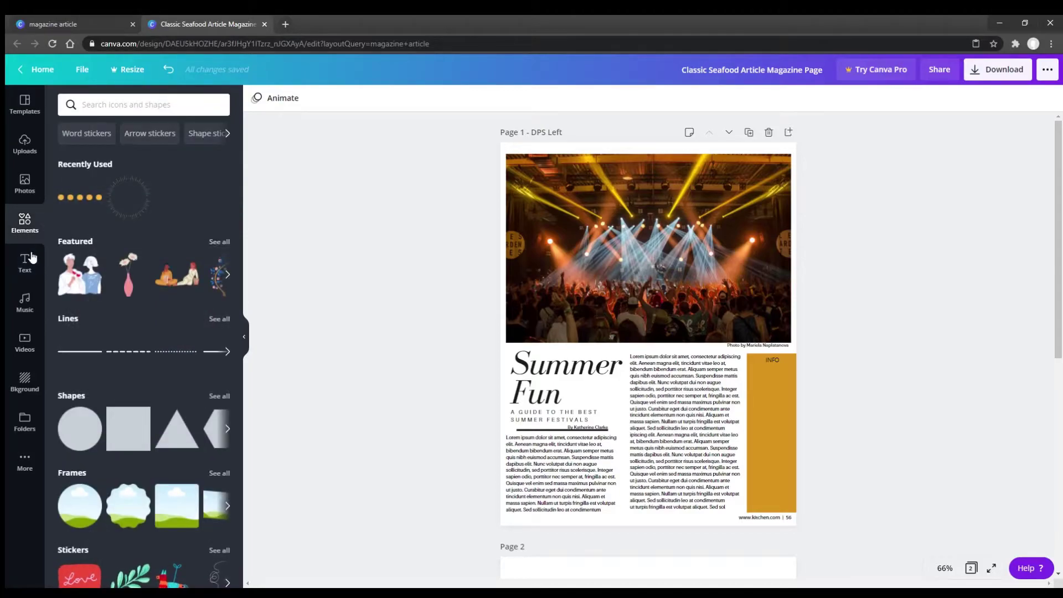
click(80, 364)
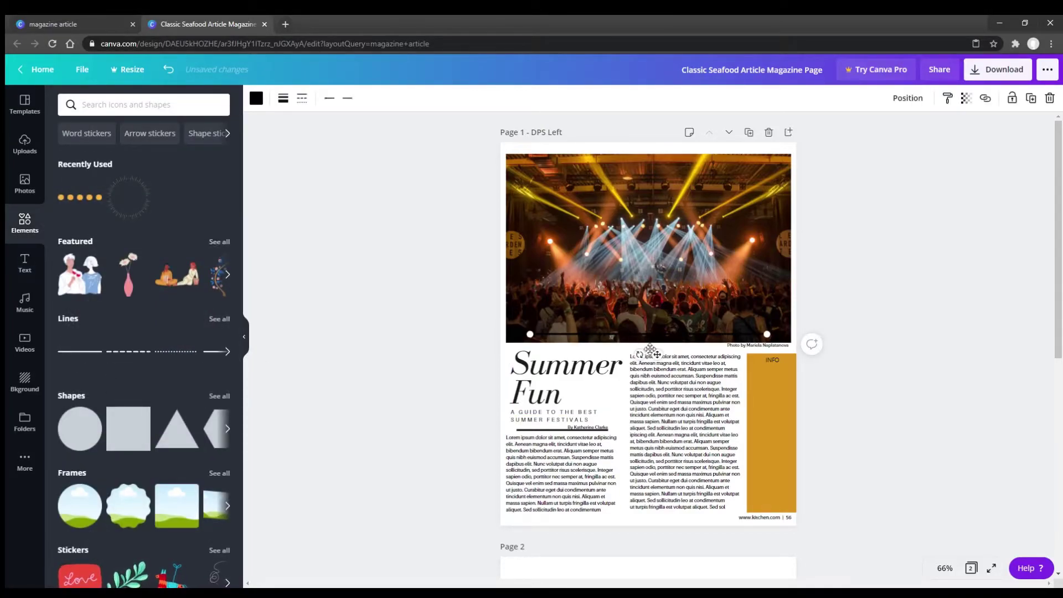
drag(651, 352, 684, 171)
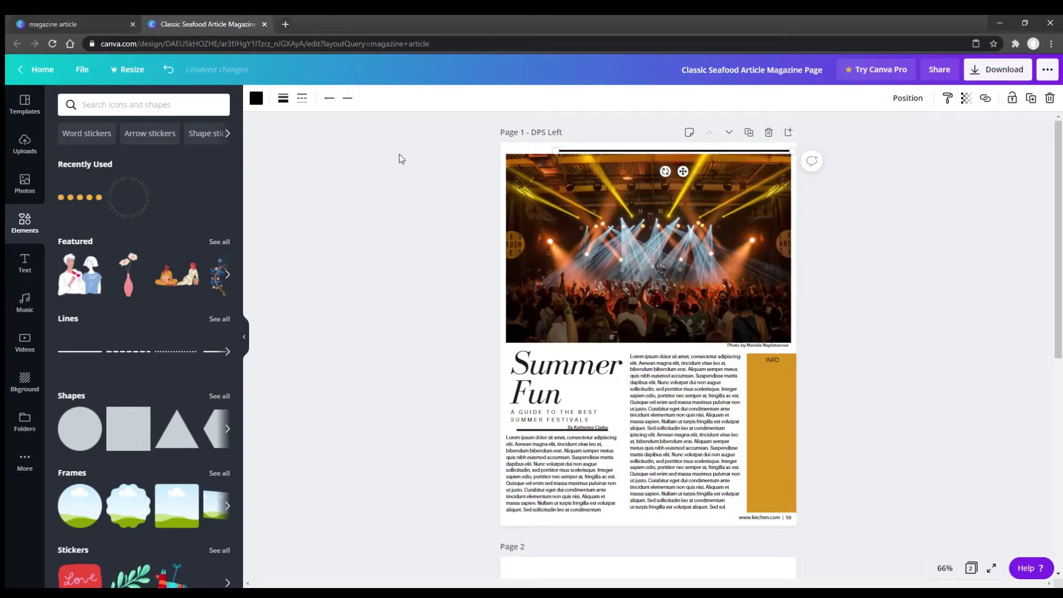
click(255, 98)
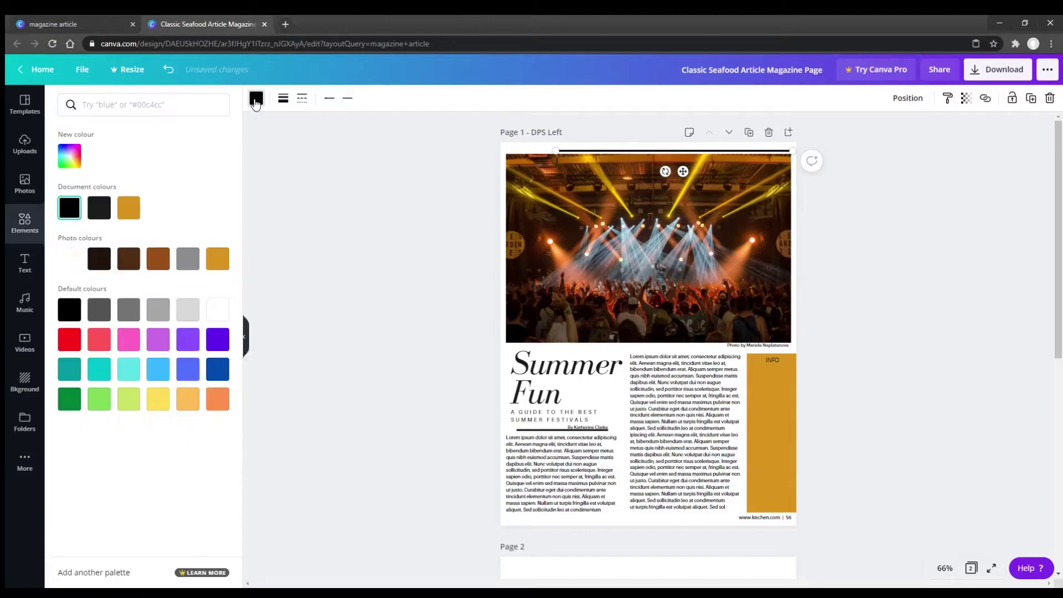
click(220, 261)
click(341, 278)
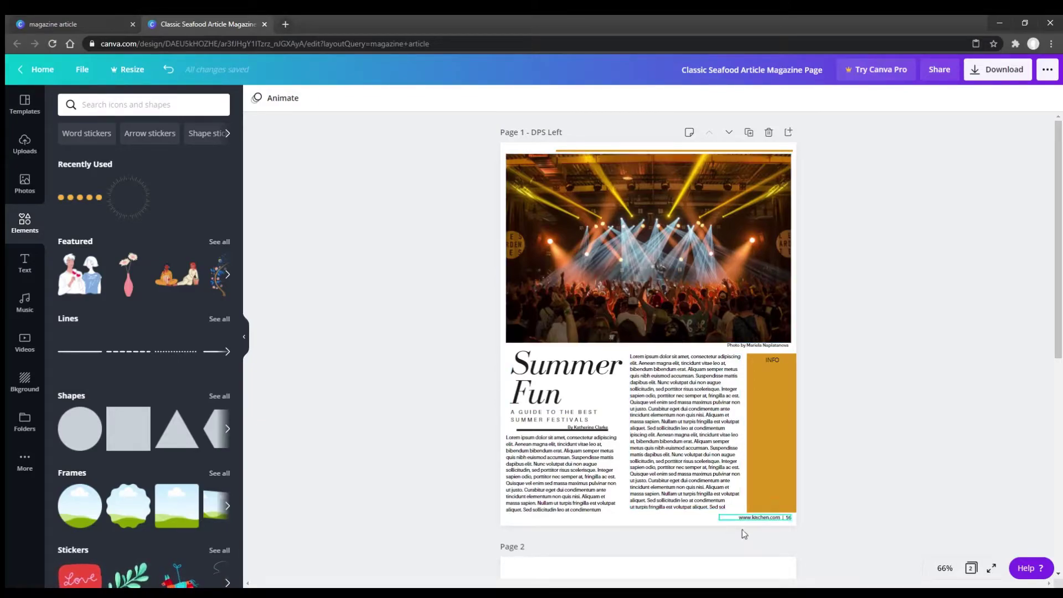
ctrl+scroll(769, 524, up, 5)
ctrl+scroll(777, 512, down, 4)
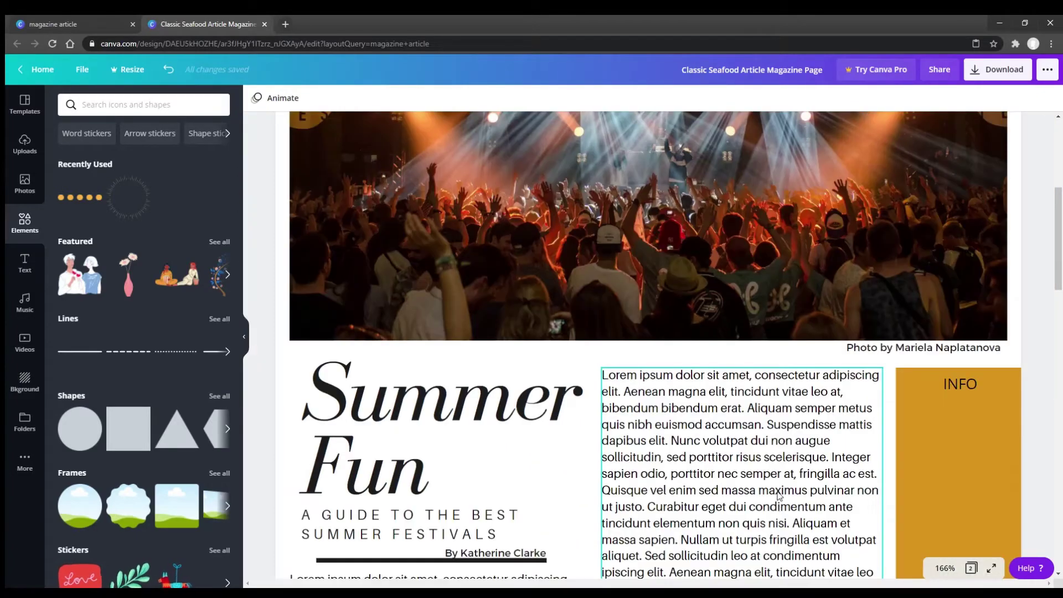
scroll(782, 501, down, 5)
click(914, 234)
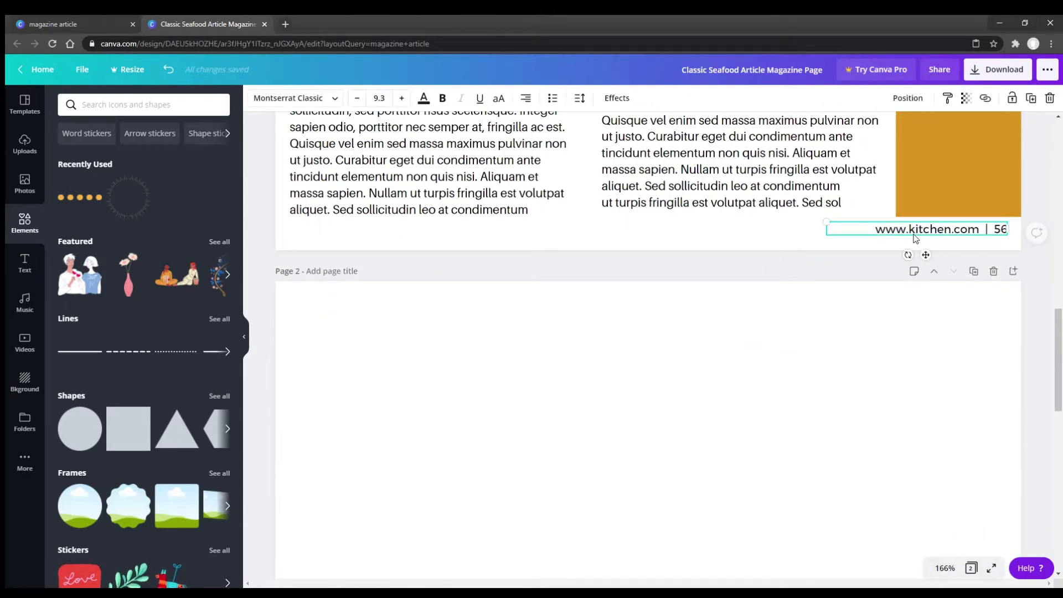
drag(923, 253, 342, 258)
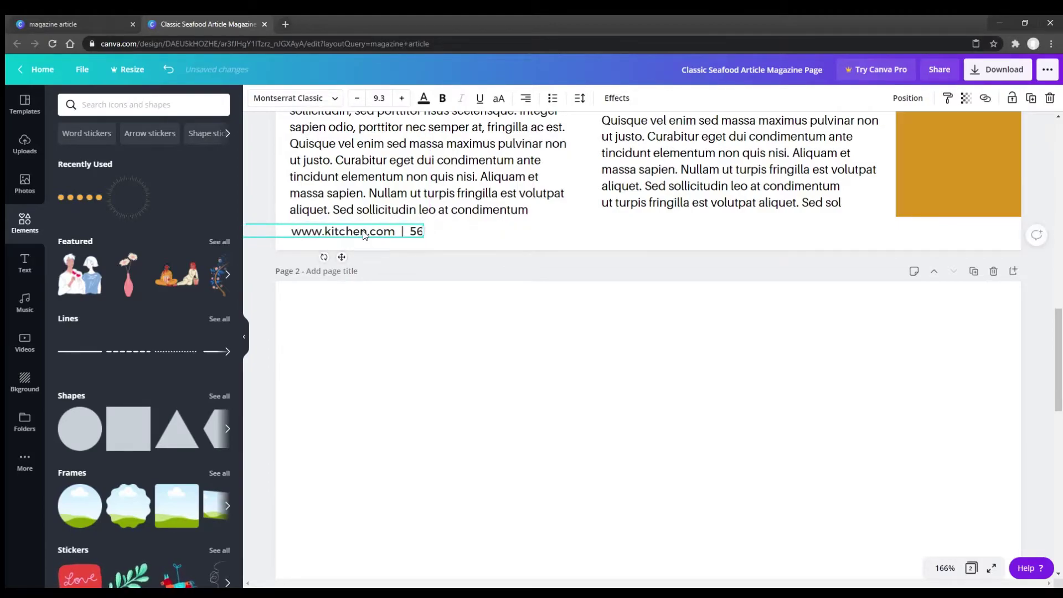
click(474, 281)
Set the zoom to Fit, then Fill, and select the left column's body text
ctrl+scroll(667, 264, down, 10)
ctrl+scroll(658, 277, up, 10)
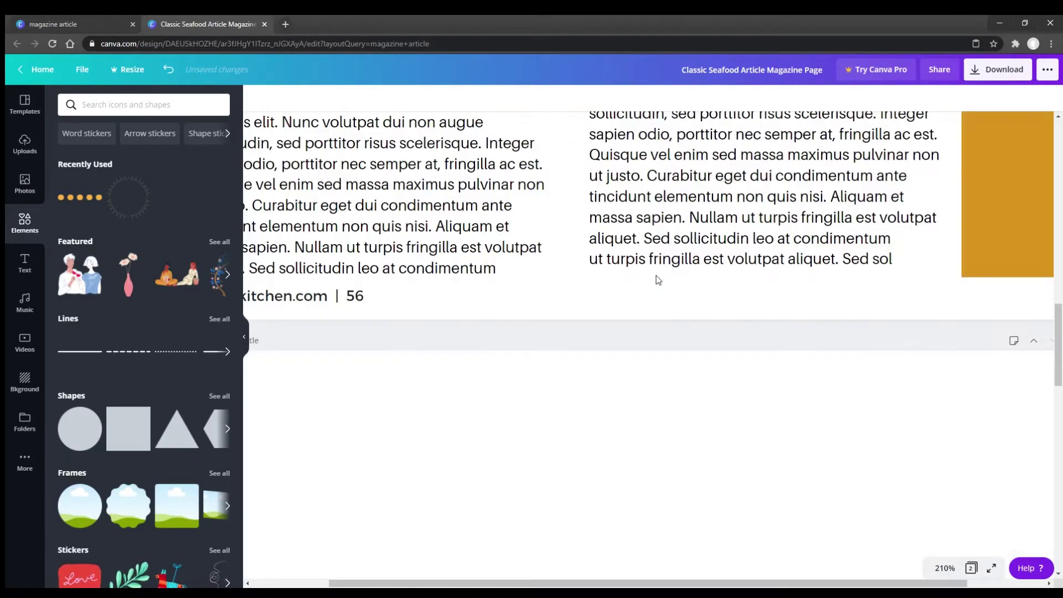
ctrl+scroll(653, 286, down, 5)
scroll(653, 286, up, 3)
scroll(653, 285, up, 3)
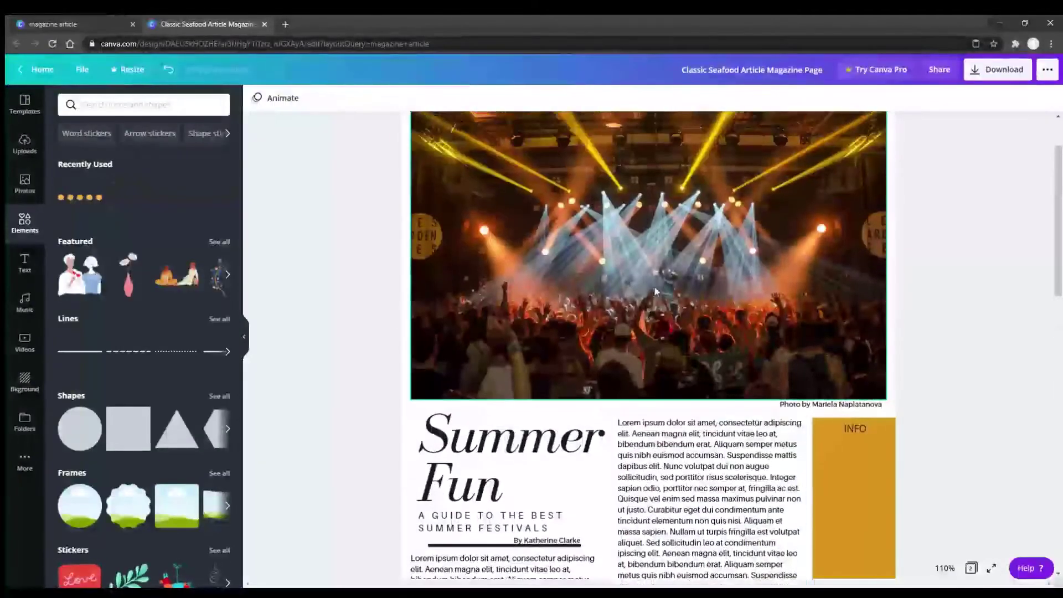
scroll(654, 286, up, 1)
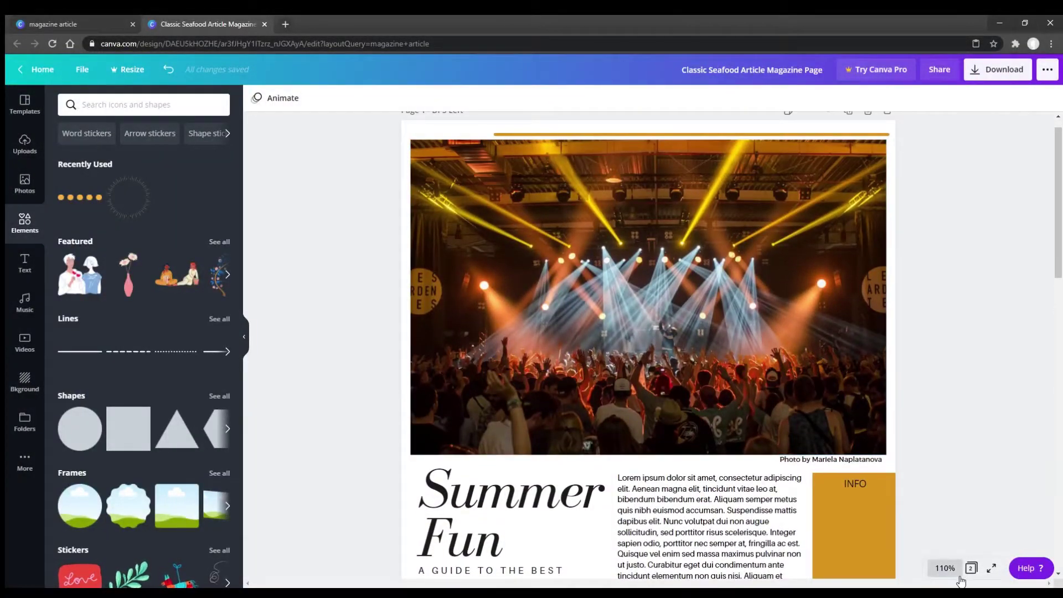
click(944, 568)
click(932, 515)
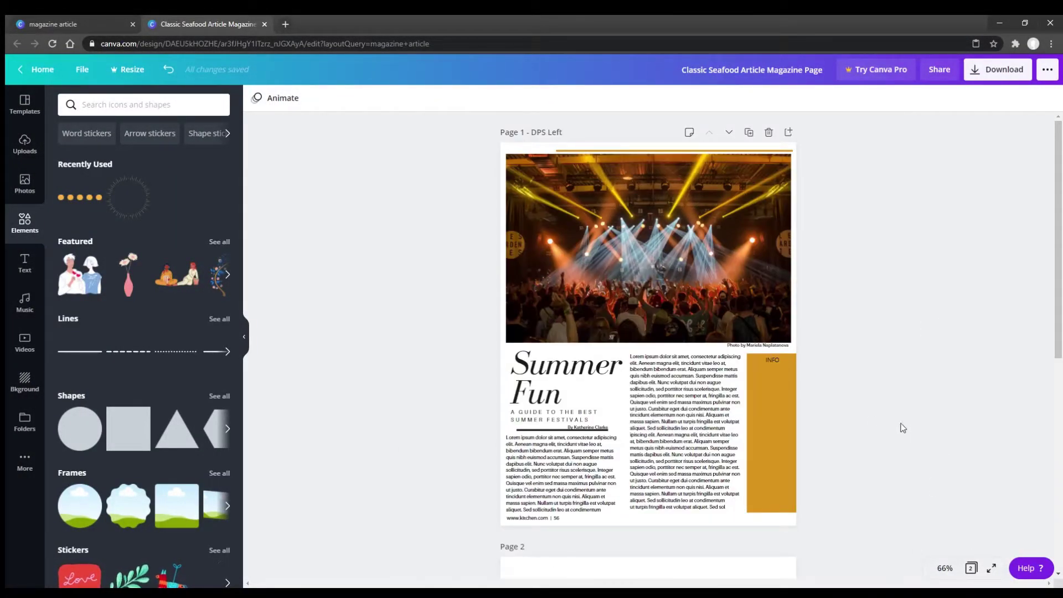
click(944, 568)
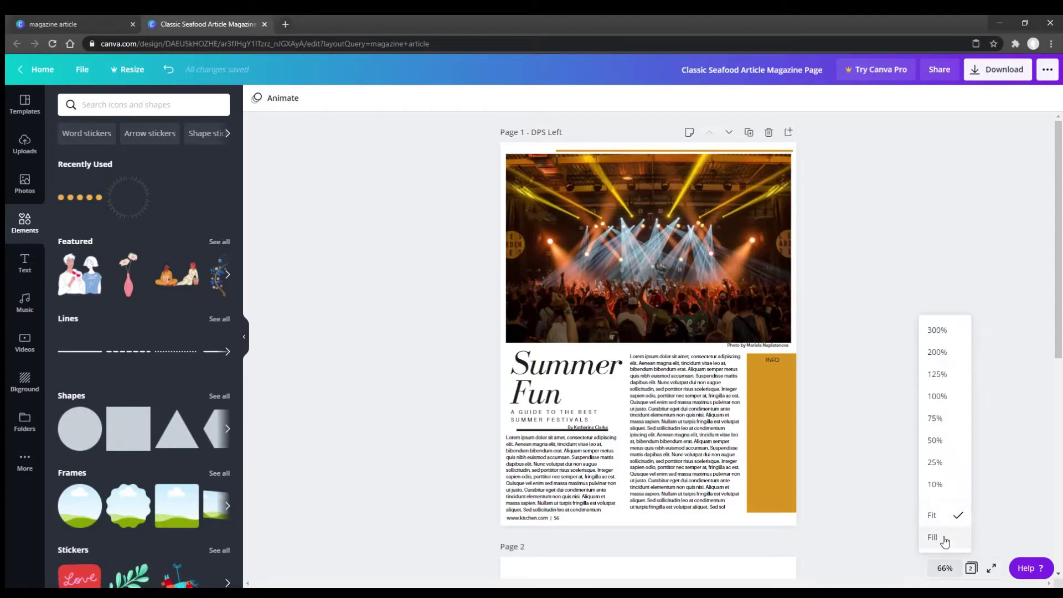
click(933, 536)
scroll(473, 464, down, 2)
scroll(338, 437, down, 1)
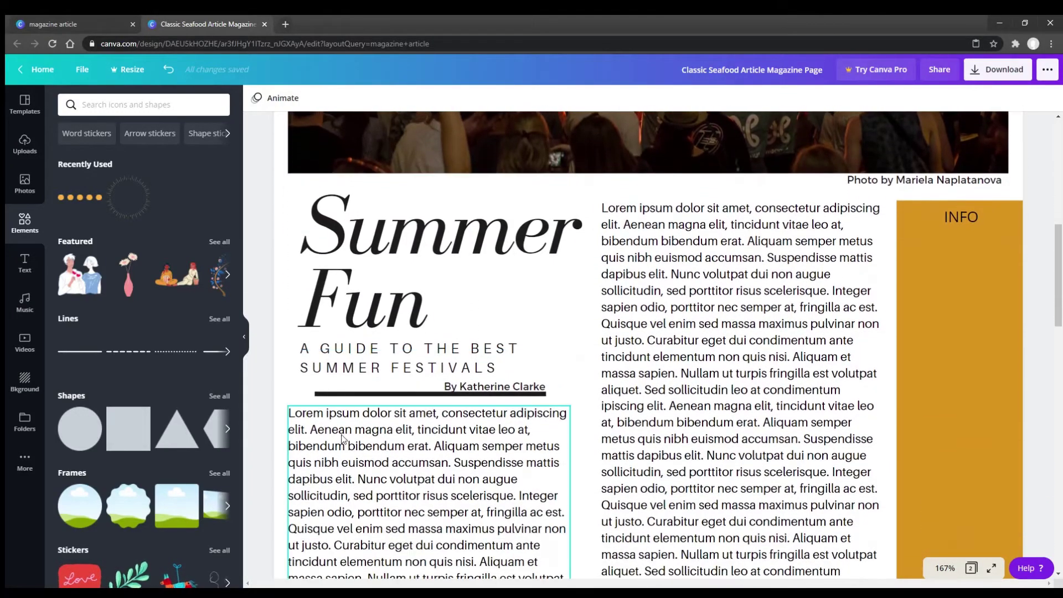
click(307, 415)
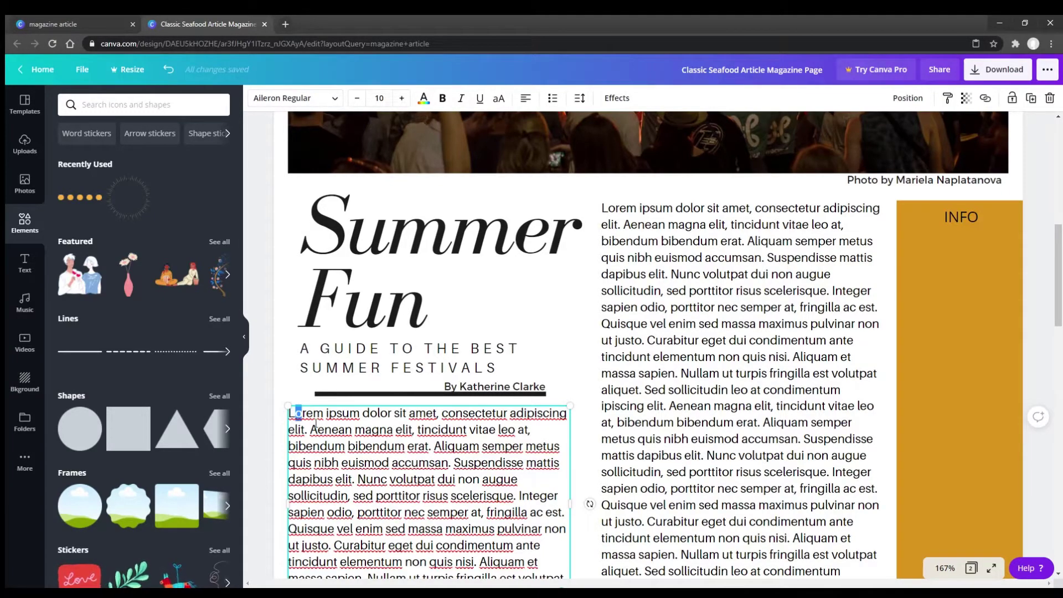
Delete 'Lo' from the opening 'Lorem' and add blank lines and an indent for a drop cap
scroll(316, 424, down, 4)
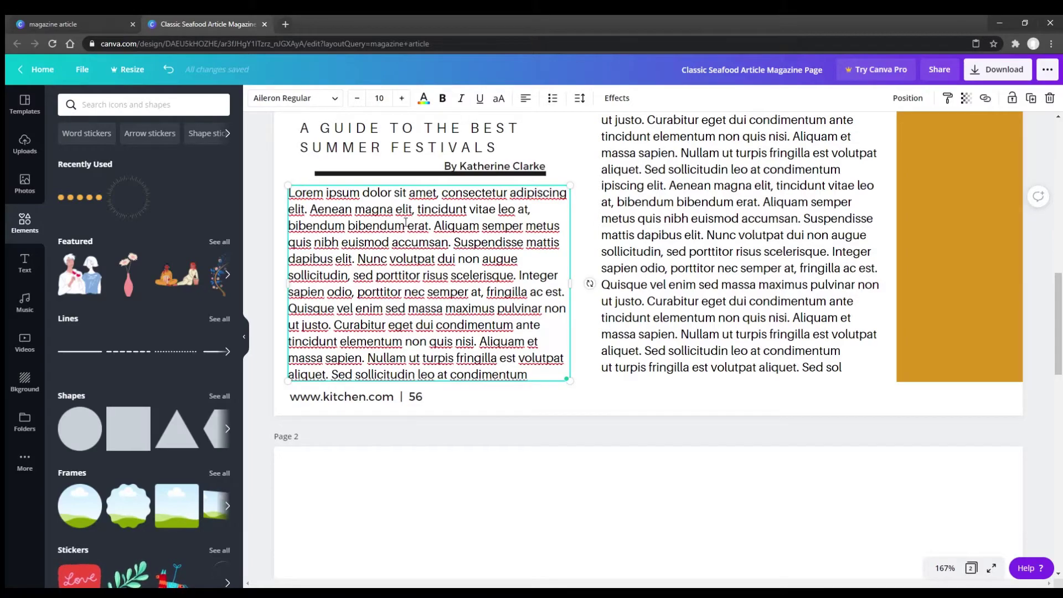
key(Delete)
key(Delete)
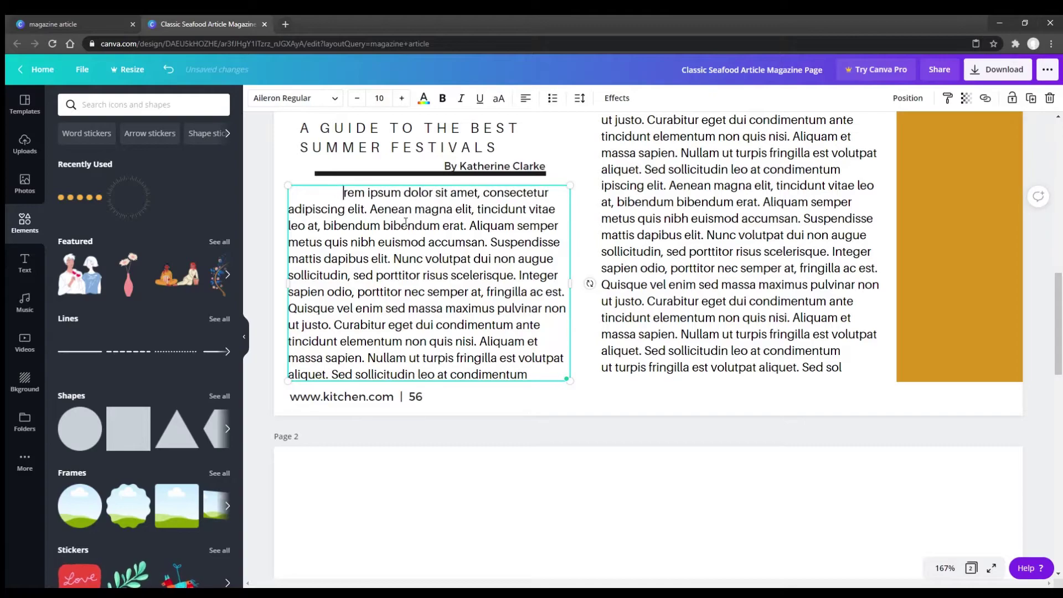
key(Return)
key(Return)
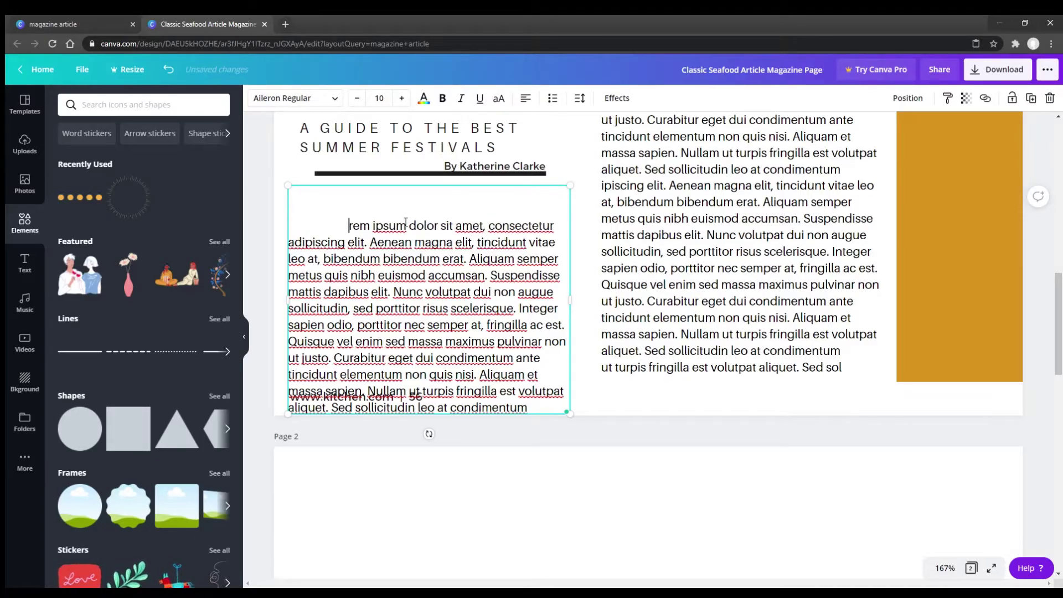
key(BackSpace)
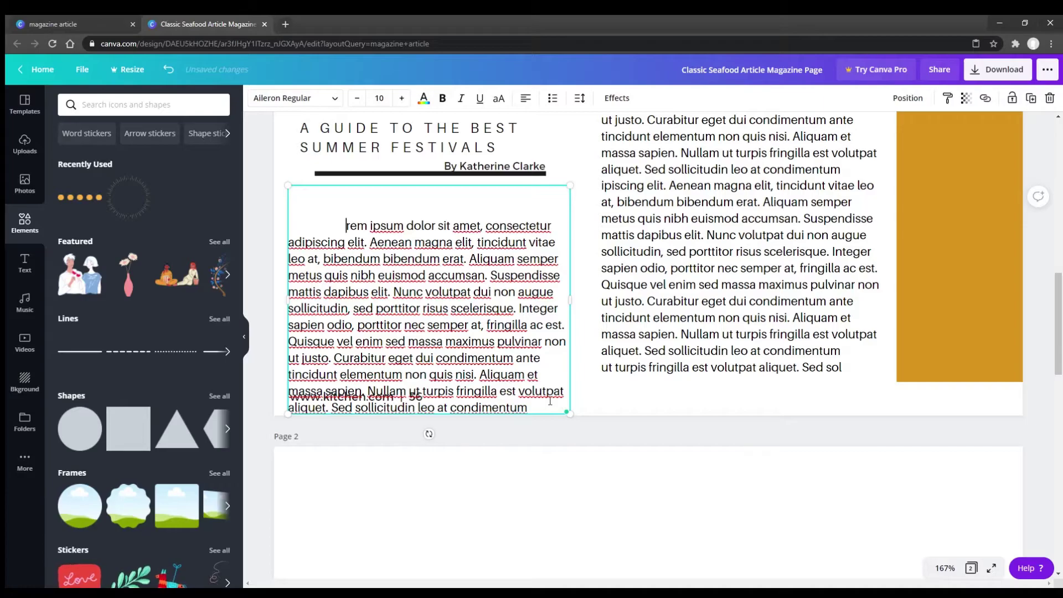
Delete the last two lines so the paragraph ends at 'Aliquam et' above the footer
mouse_move(550, 401)
mouse_down()
mouse_move(302, 375)
mouse_move(289, 391)
mouse_up()
key(BackSpace)
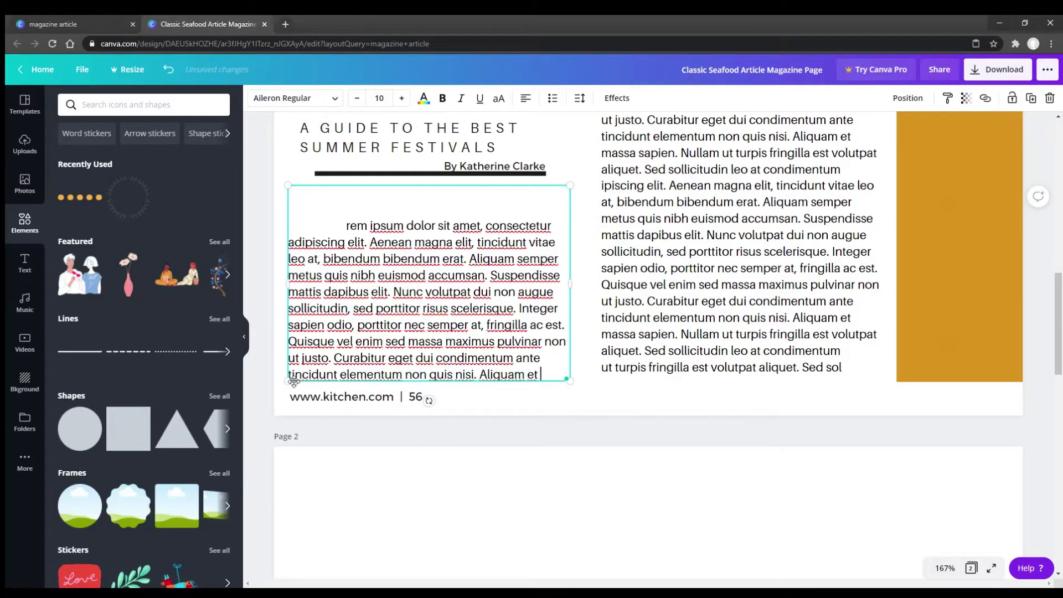
click(509, 469)
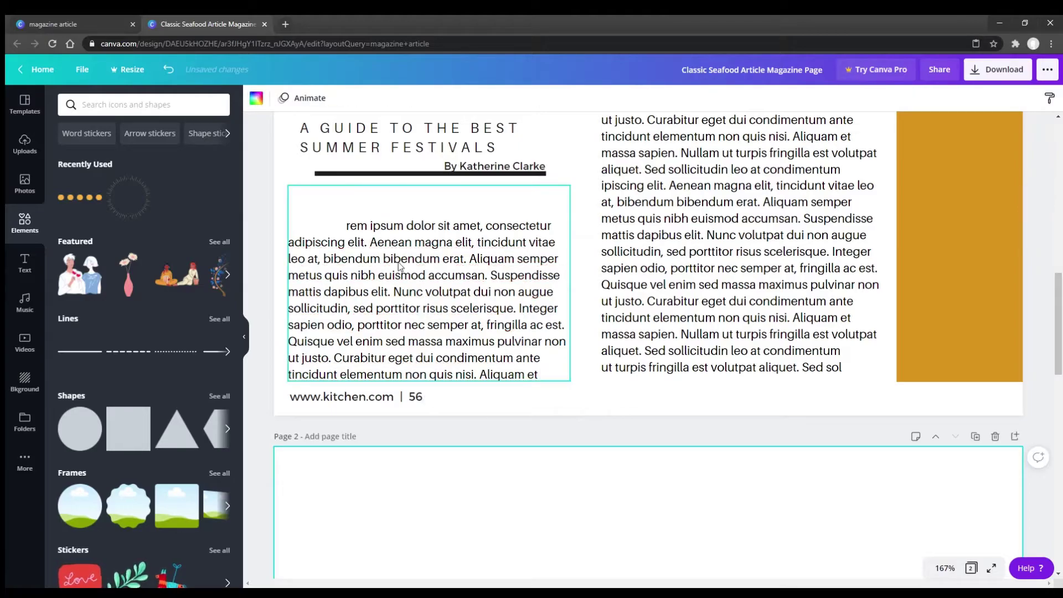
click(23, 263)
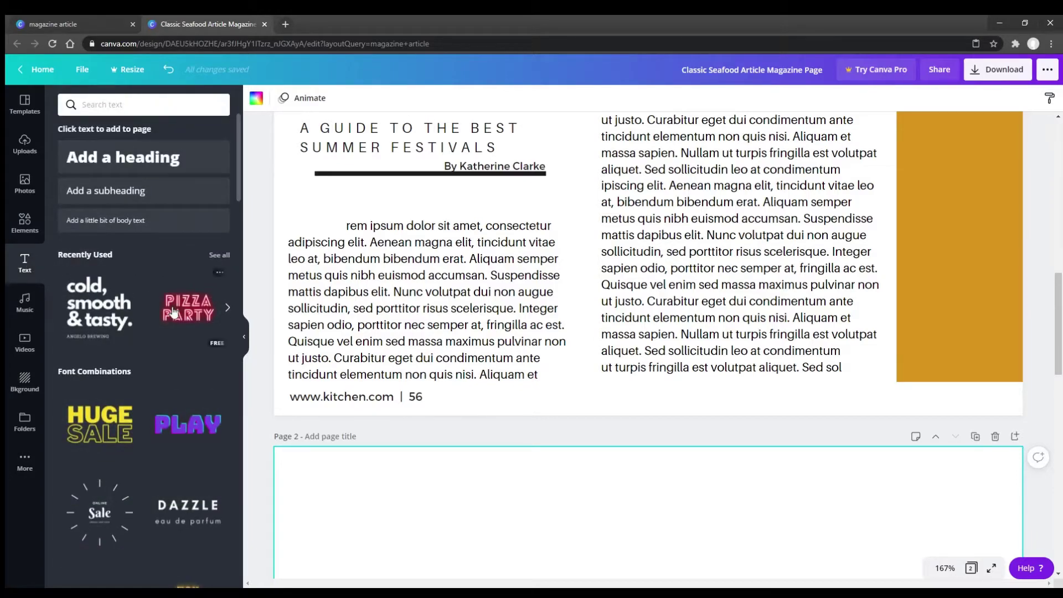
Add Canva's HUGE SALE text combination to the page
click(95, 422)
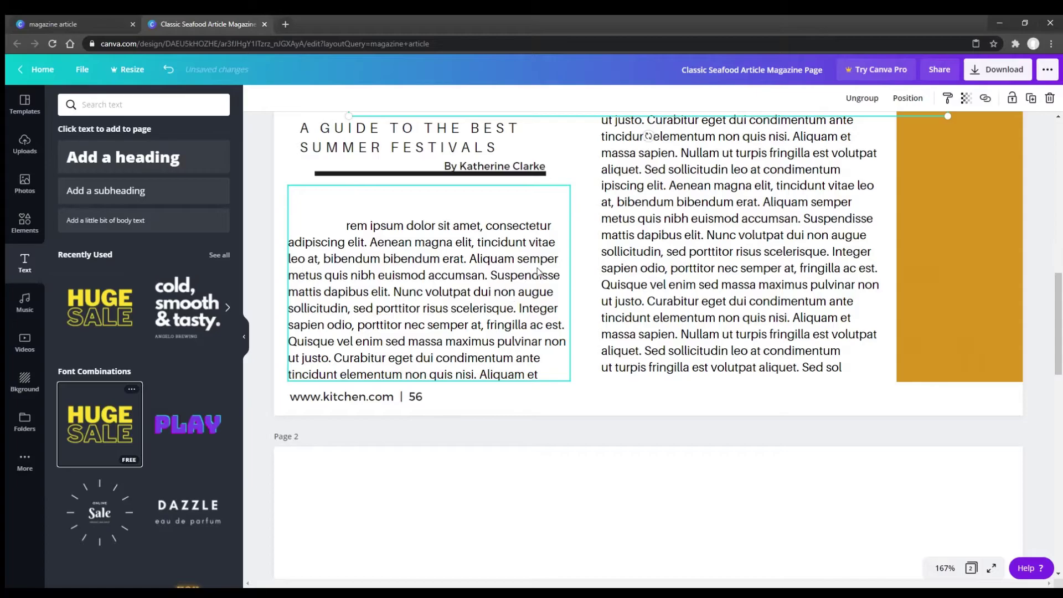
scroll(545, 271, down, 10)
scroll(656, 292, up, 10)
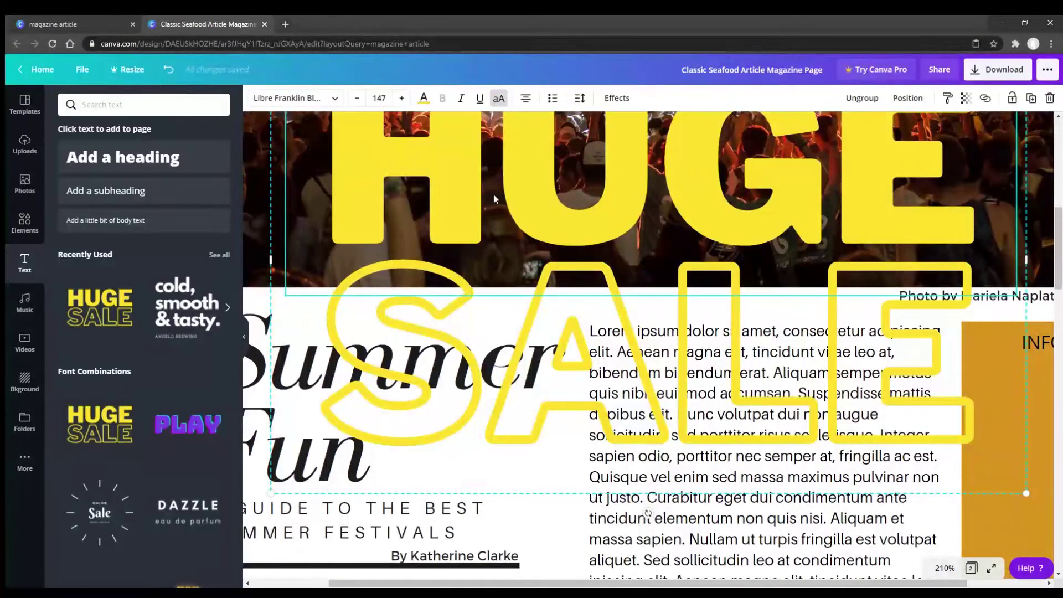
Edit the HUGE heading down to a single letter L and delete the outlined SALE text
double_click(493, 195)
shift+click(482, 228)
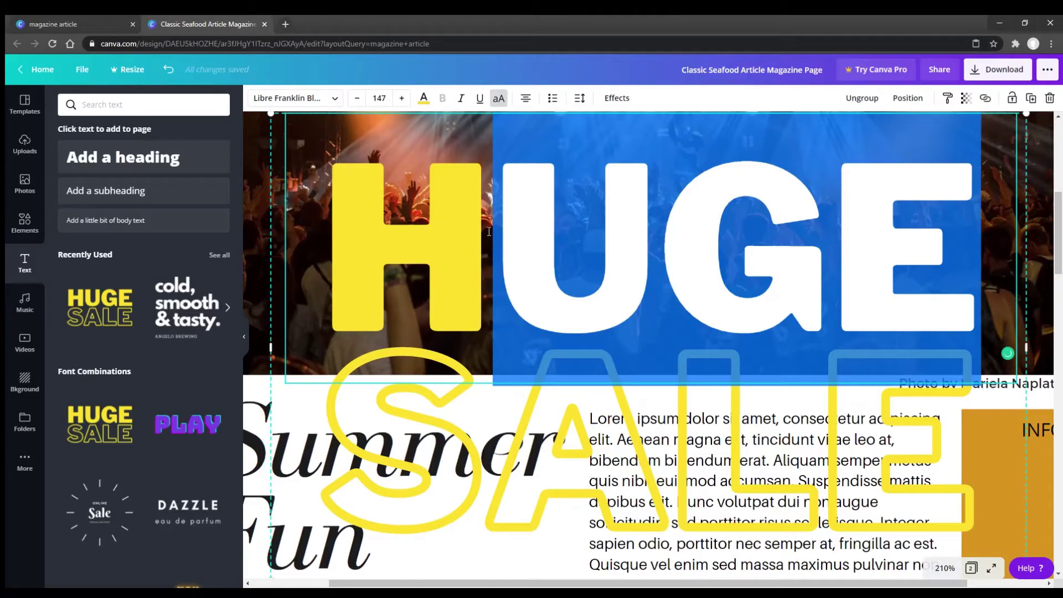
click(489, 231)
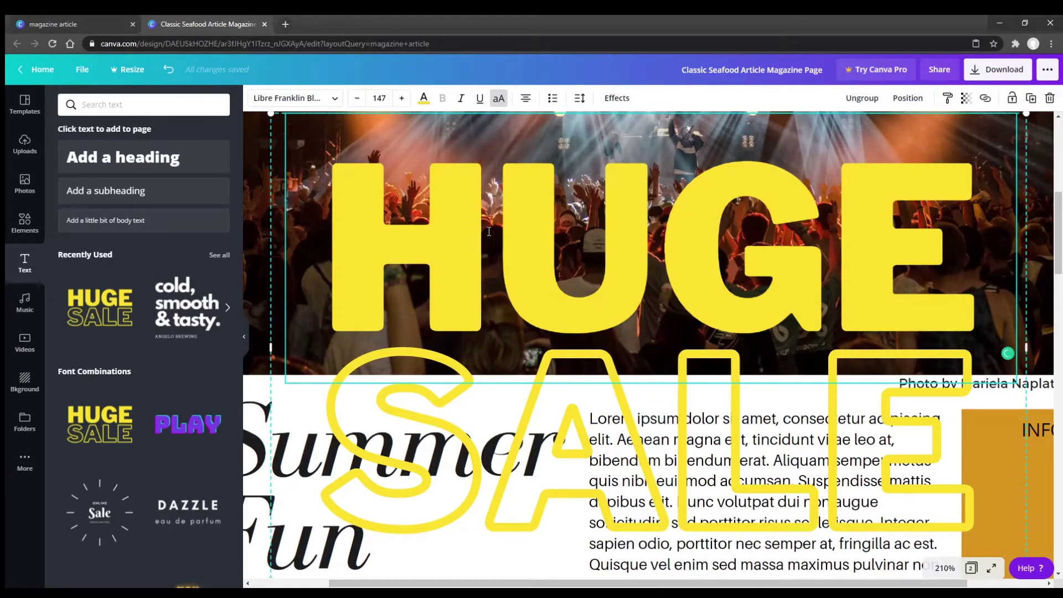
text(L)
key(Delete)
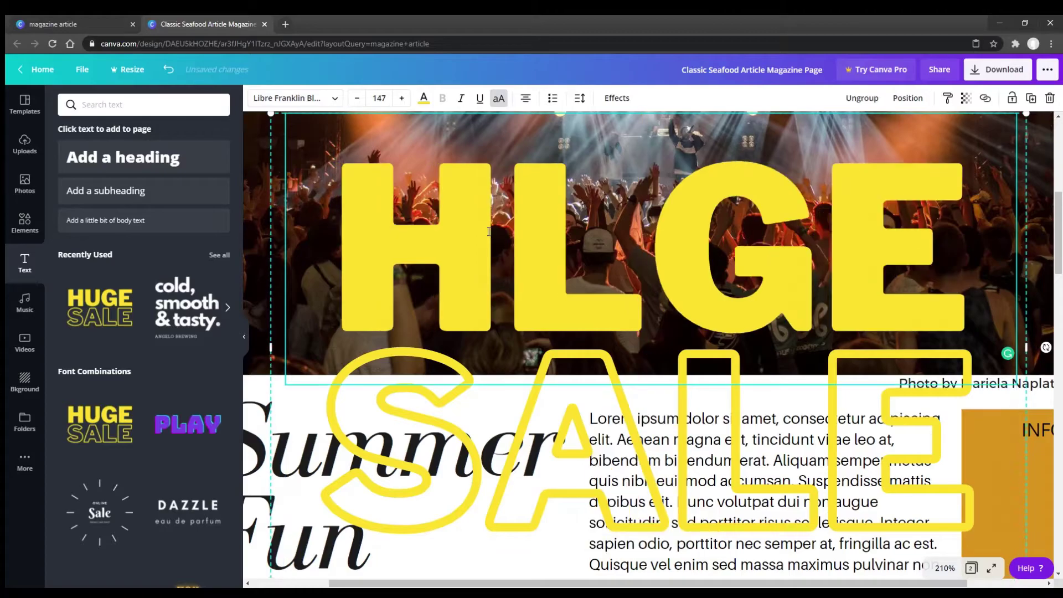
key(Delete)
key(Delete)
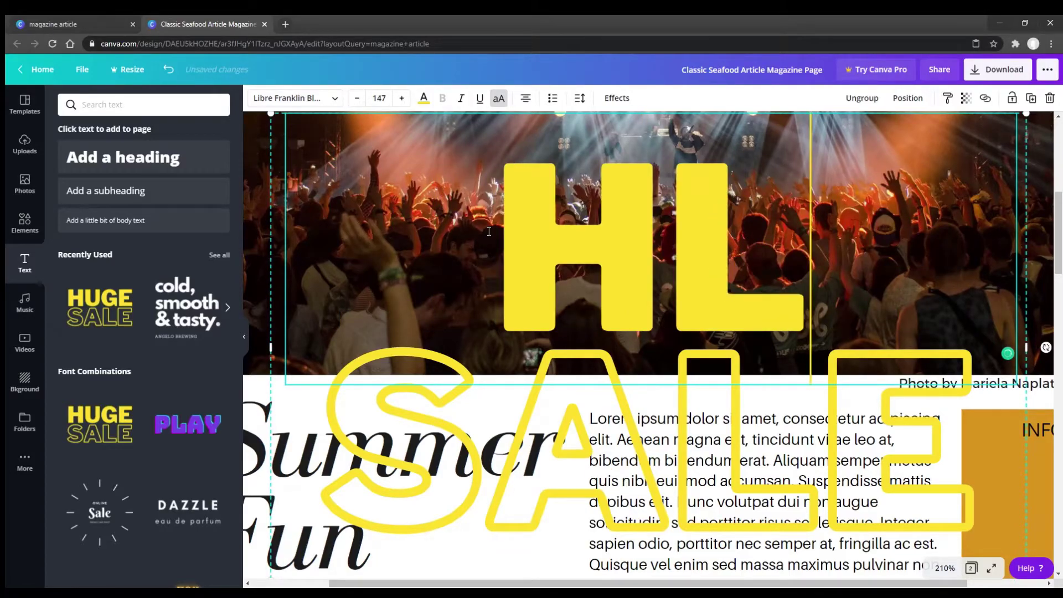
key(Left)
key(BackSpace)
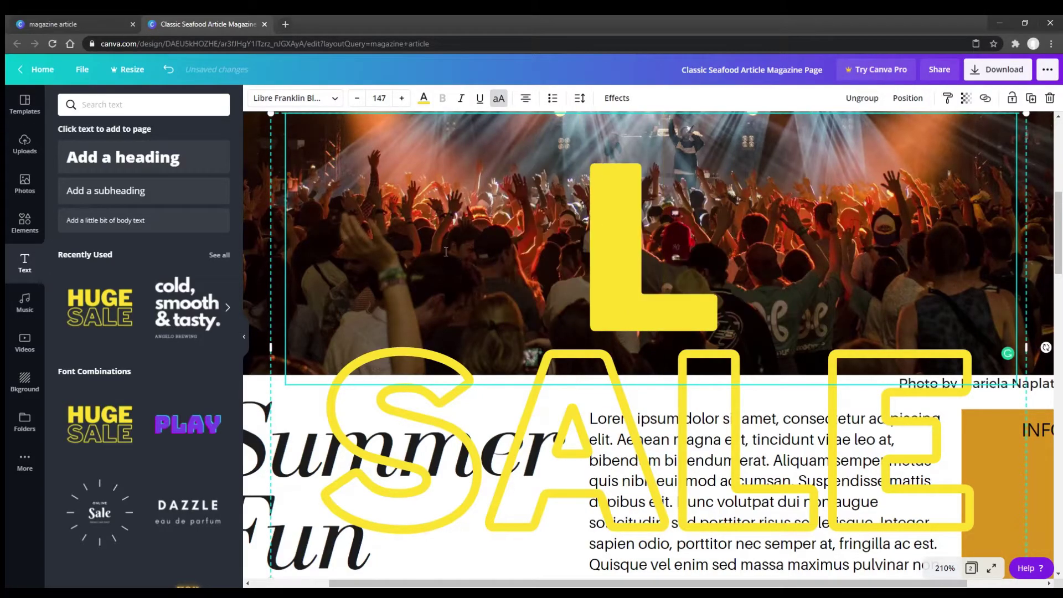
click(468, 400)
key(Delete)
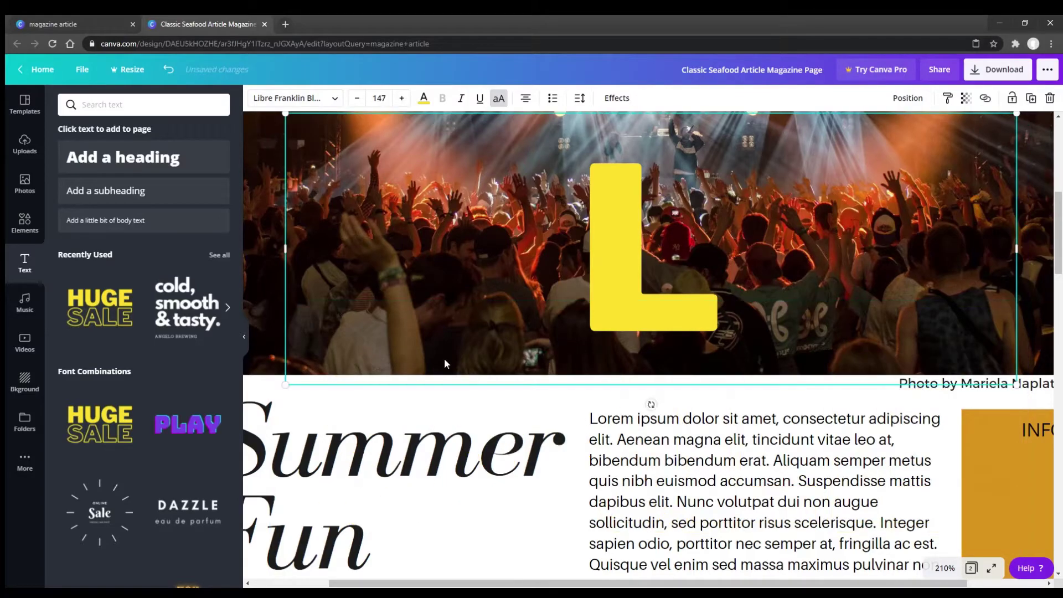
Move the yellow L down beside the Fun headline
click(606, 295)
key(Right)
scroll(597, 409, down, 5)
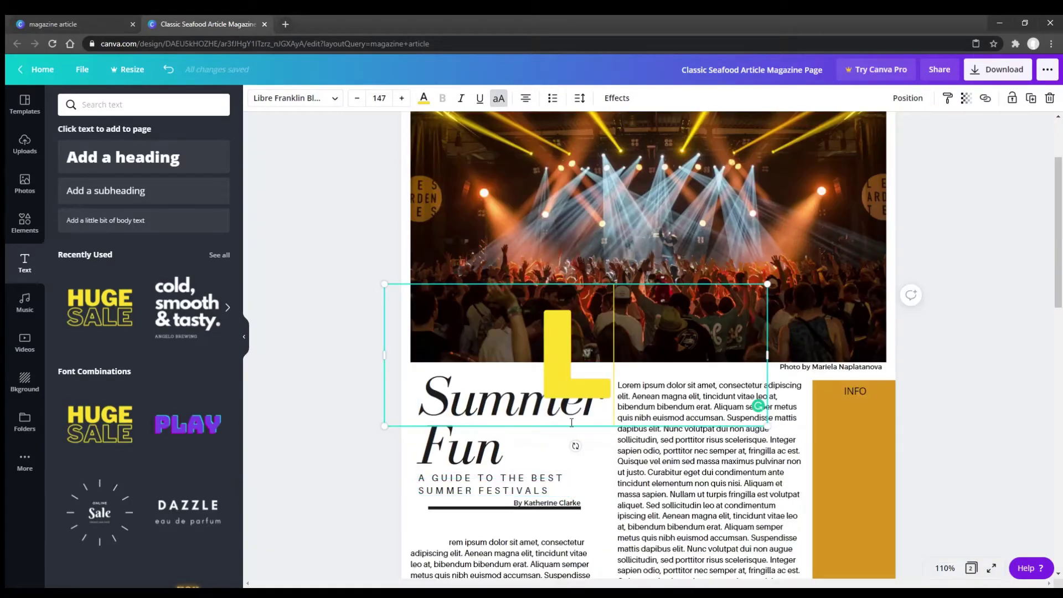
drag(577, 427, 446, 555)
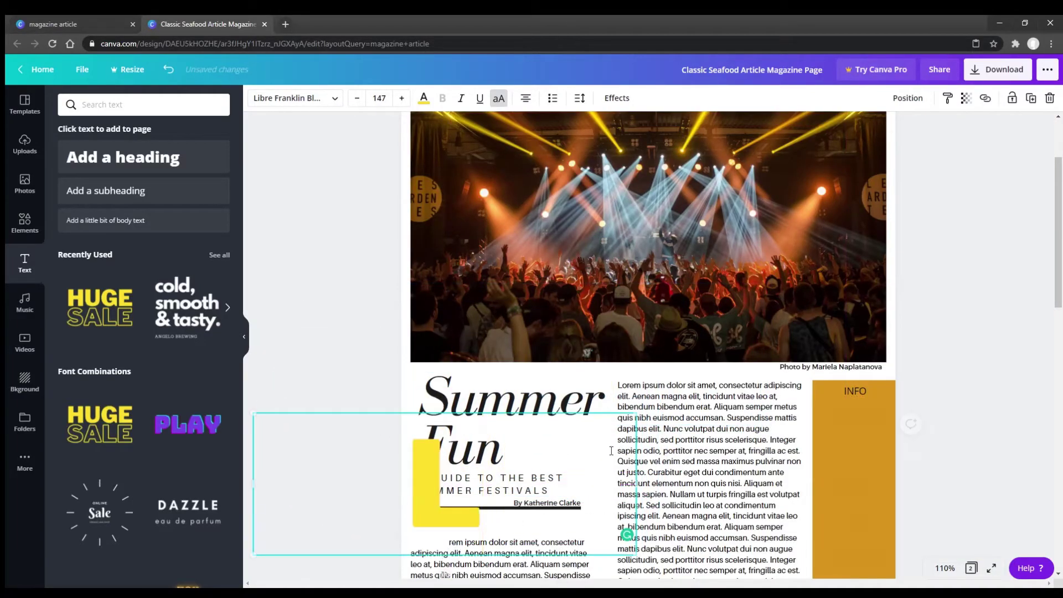
Set the L to font size 80 and place it at the body paragraph's start
double_click(471, 515)
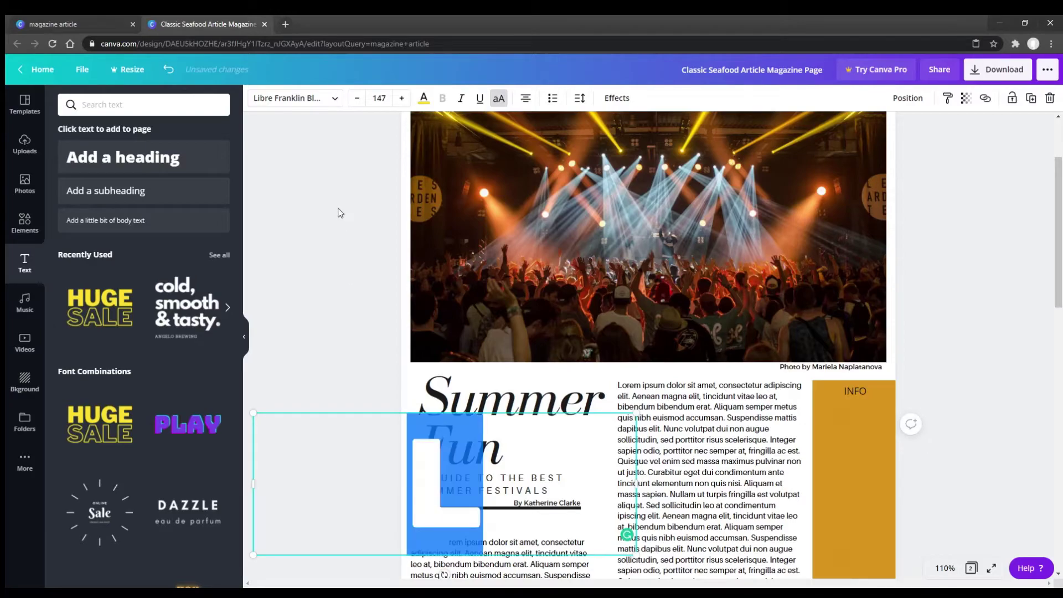
click(357, 99)
click(357, 99)
click(357, 99)
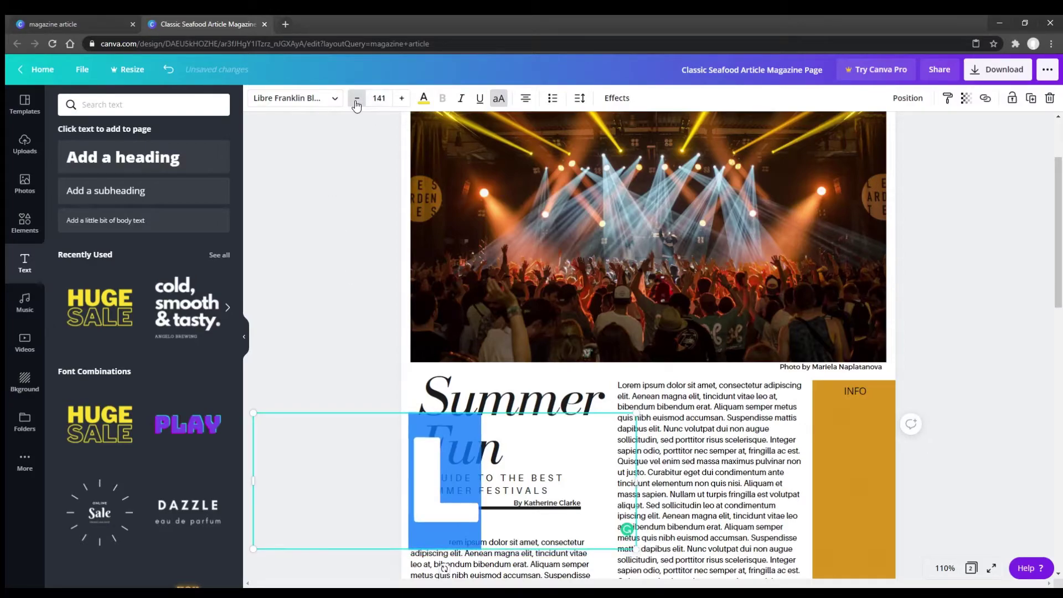
click(356, 99)
click(357, 99)
click(357, 100)
click(356, 100)
click(357, 100)
click(356, 100)
key(Return)
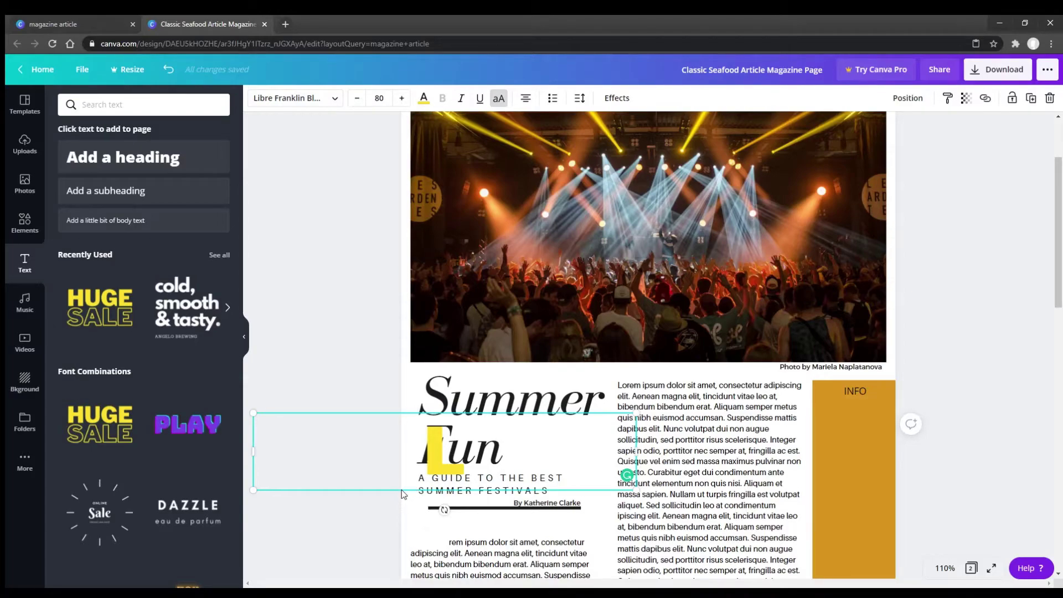
drag(400, 493, 378, 562)
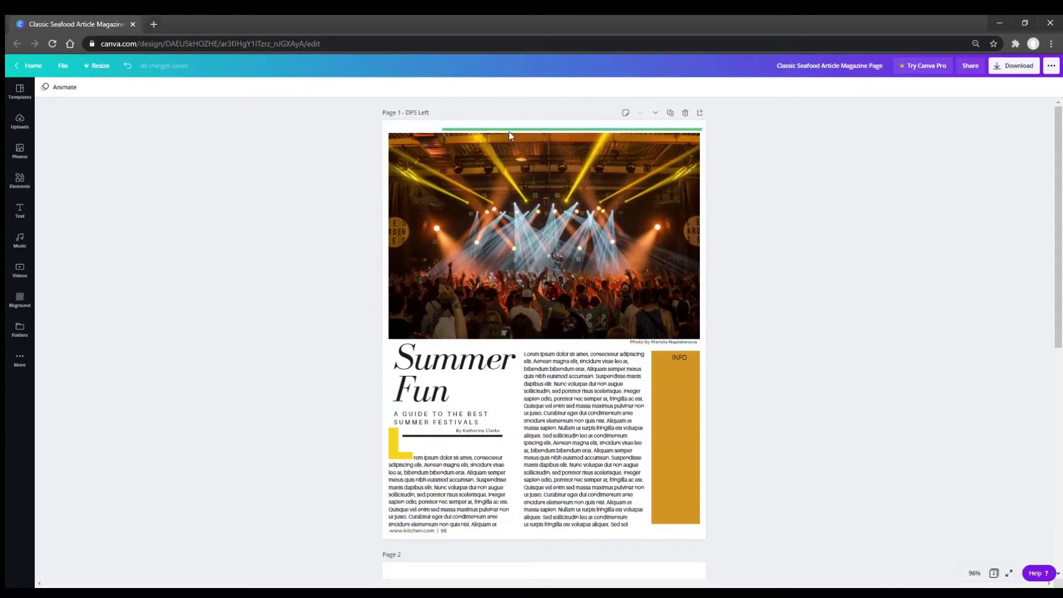
Recolour the drop cap L with the gold swatch from the photo colours
click(394, 456)
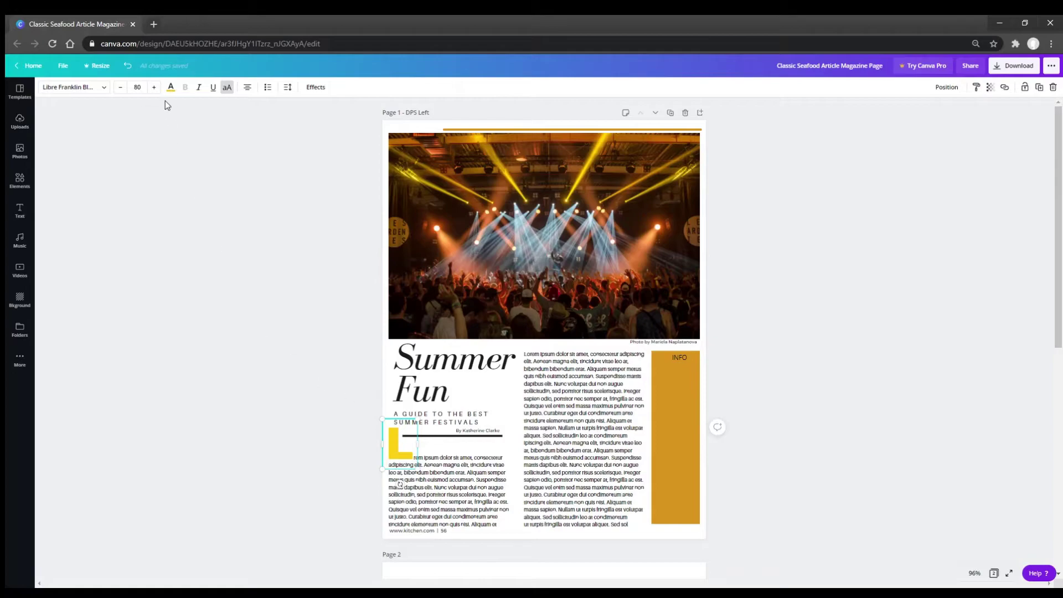
click(172, 87)
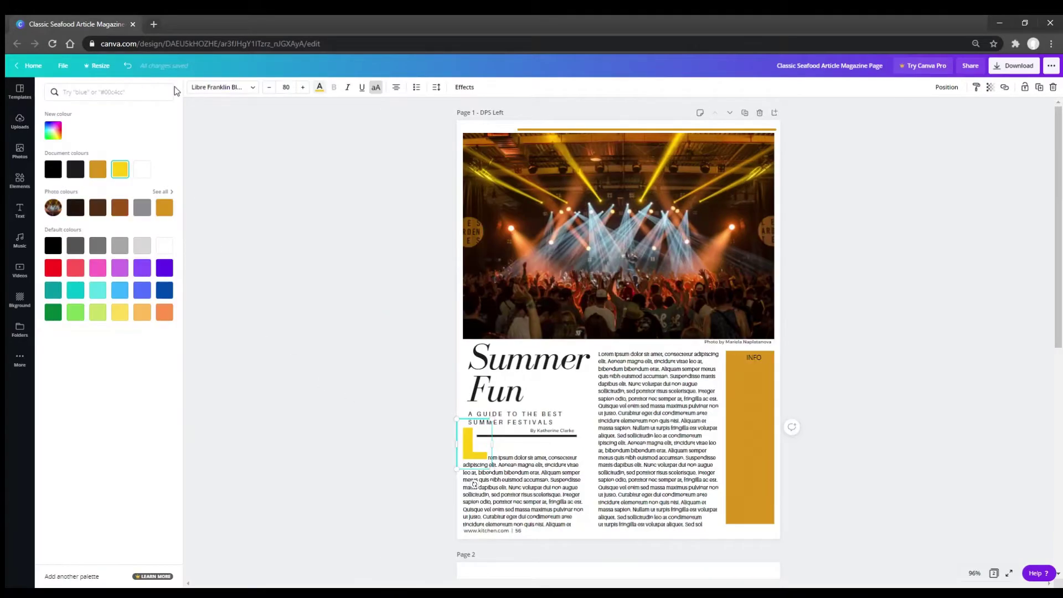
click(165, 209)
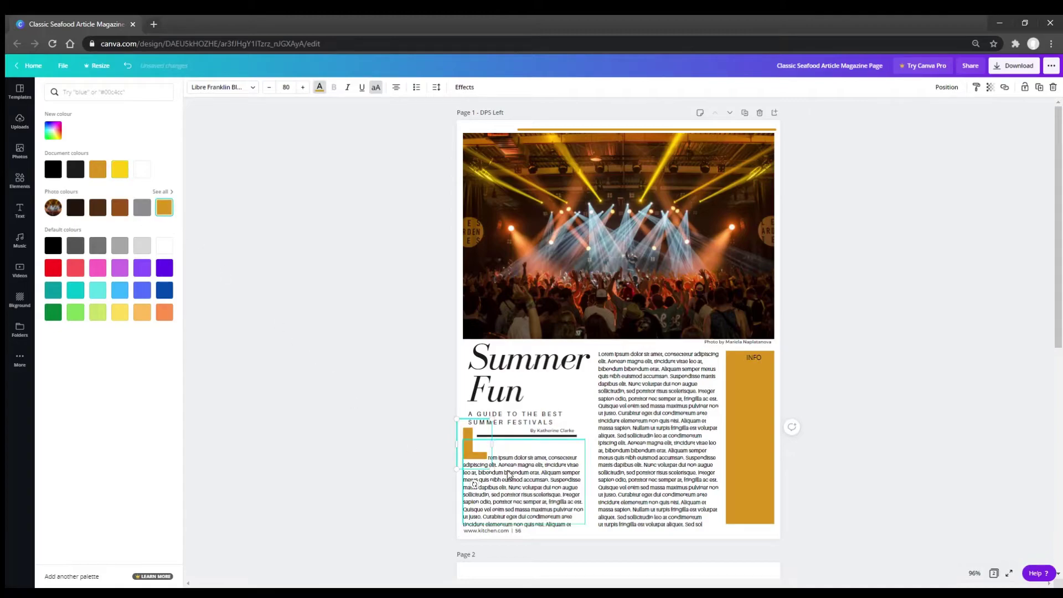
click(901, 360)
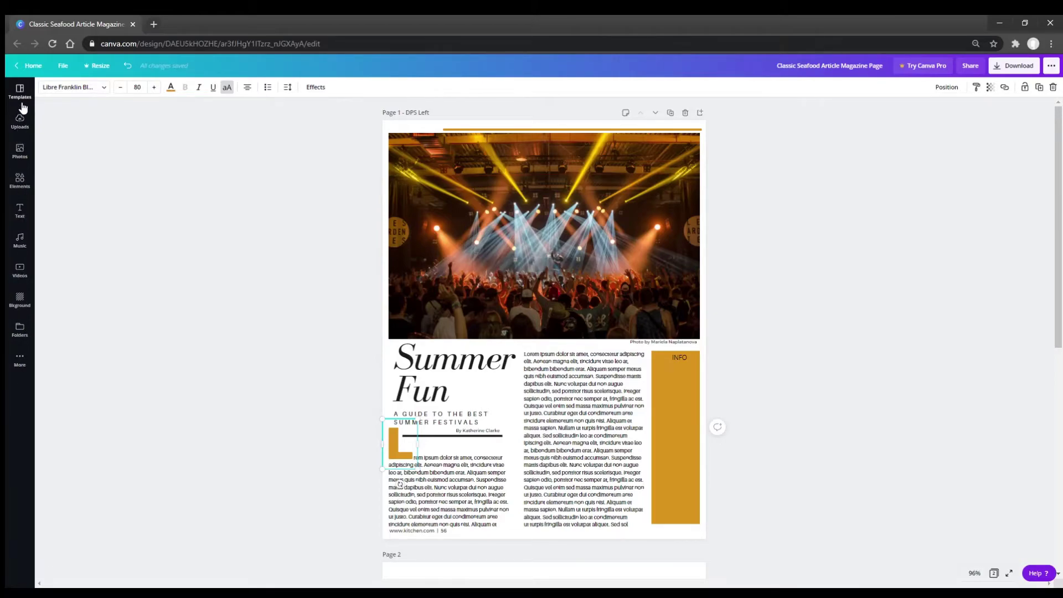
Apply the pale yellow background from Recently Used in Bkground to the page
click(27, 303)
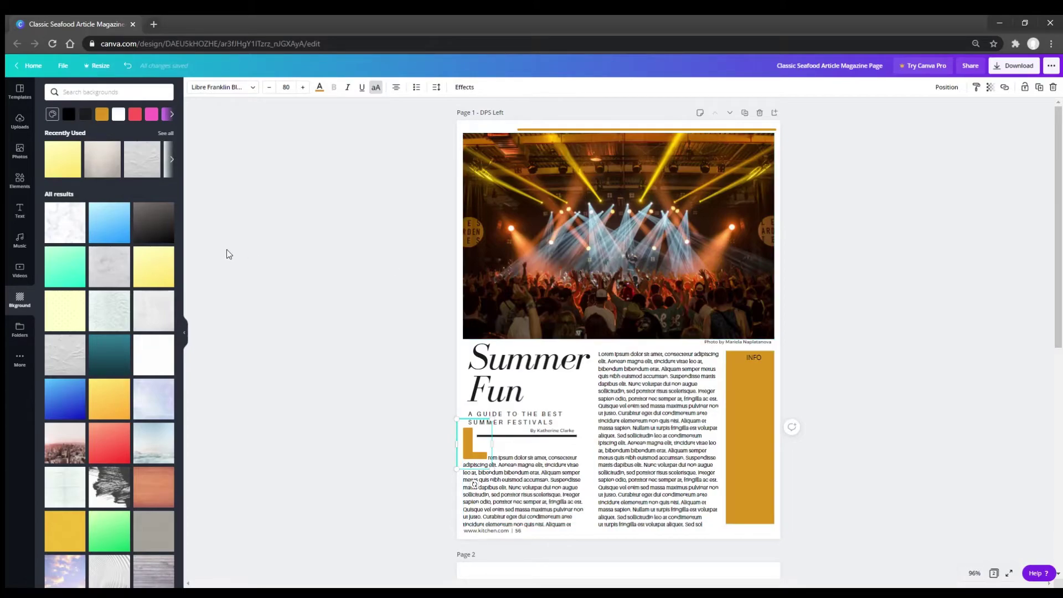
click(53, 158)
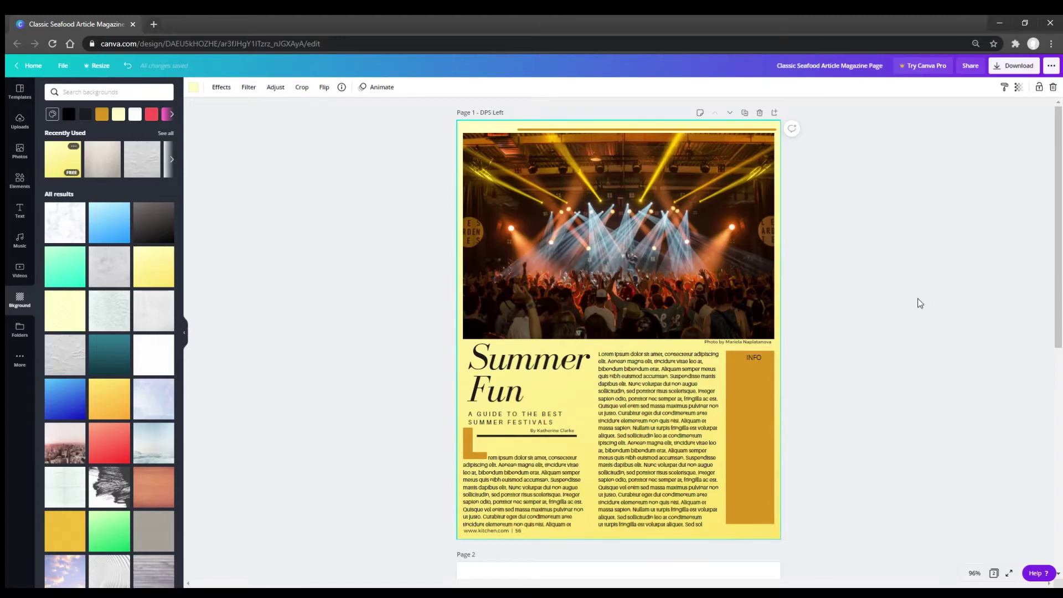
Try a Brightness adjustment, then set the background Transparency to 100
click(246, 89)
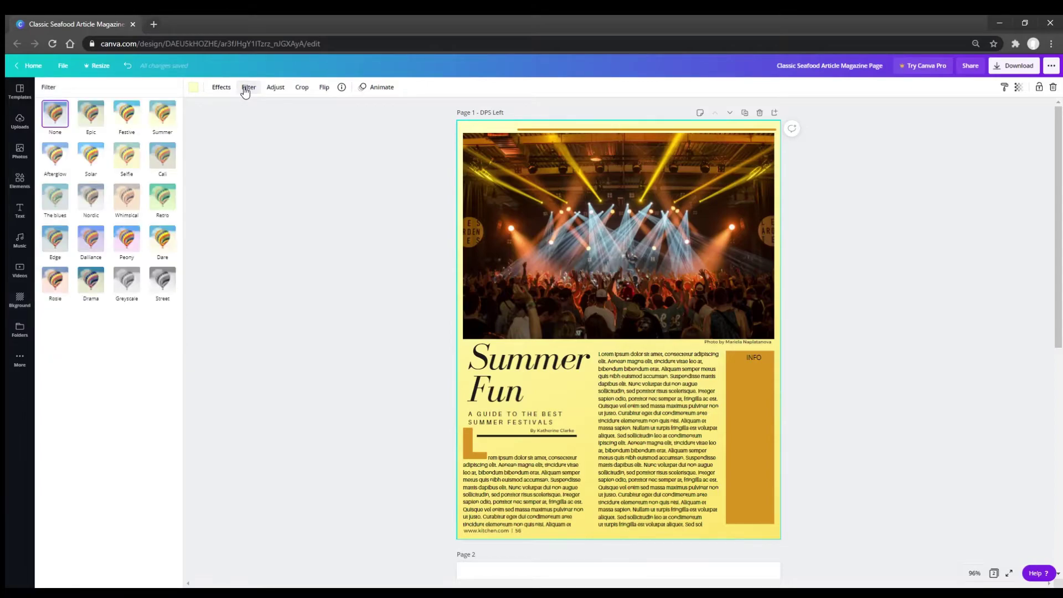
click(278, 89)
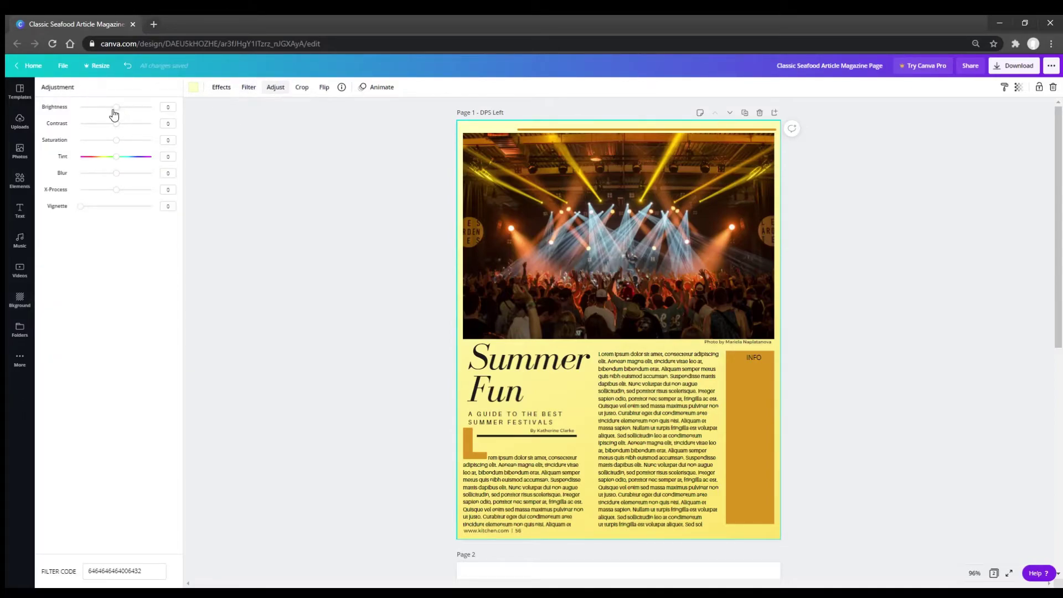
mouse_move(116, 107)
mouse_down()
mouse_move(151, 106)
mouse_move(109, 133)
mouse_move(122, 130)
mouse_up()
click(1017, 88)
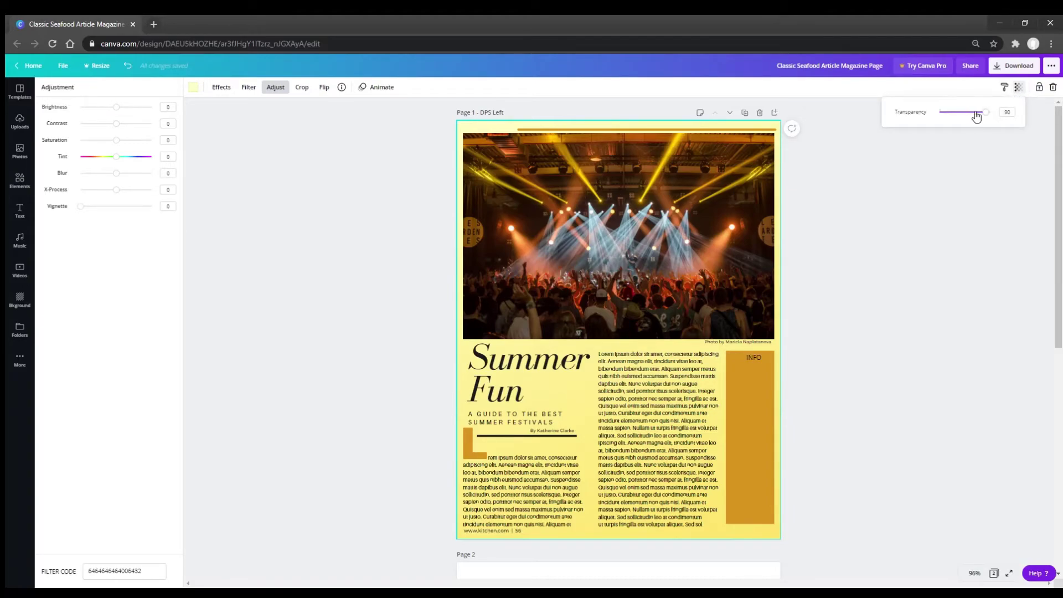
drag(976, 115, 955, 113)
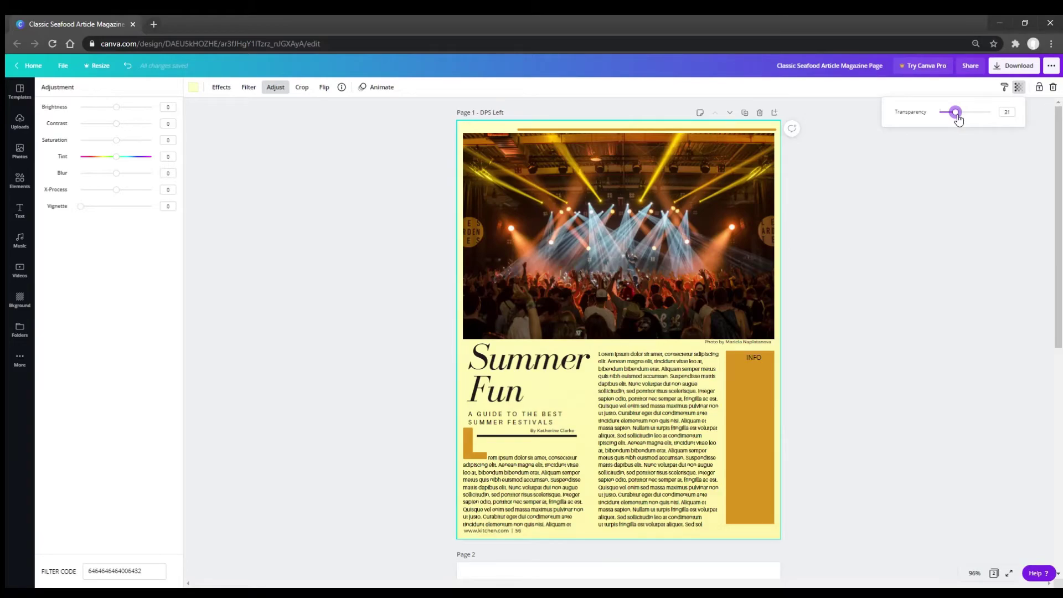
drag(958, 119, 1017, 141)
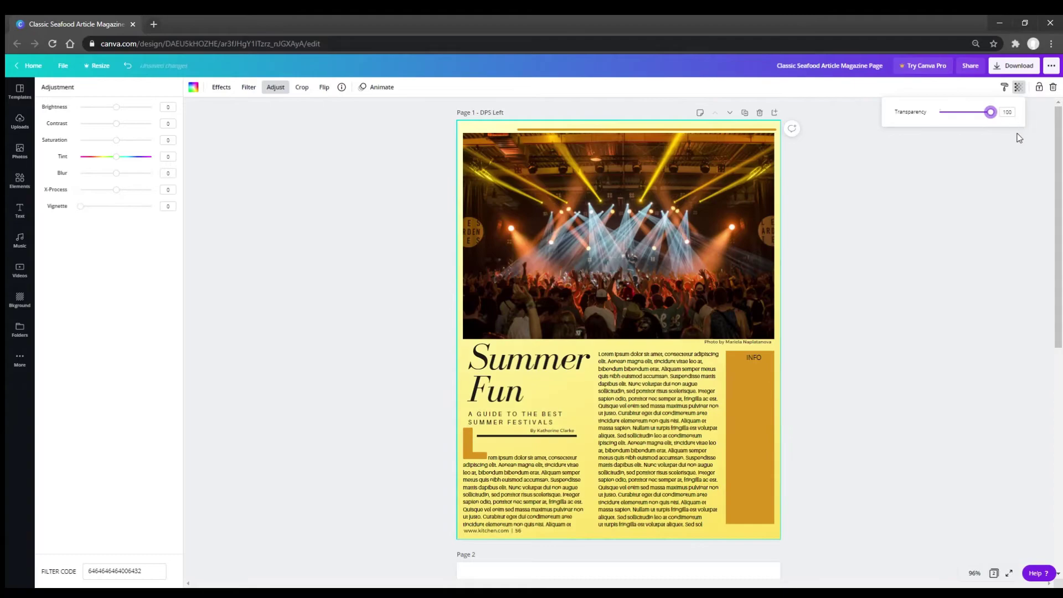
Close the Adjustment panel and show the Uploads panel
click(19, 299)
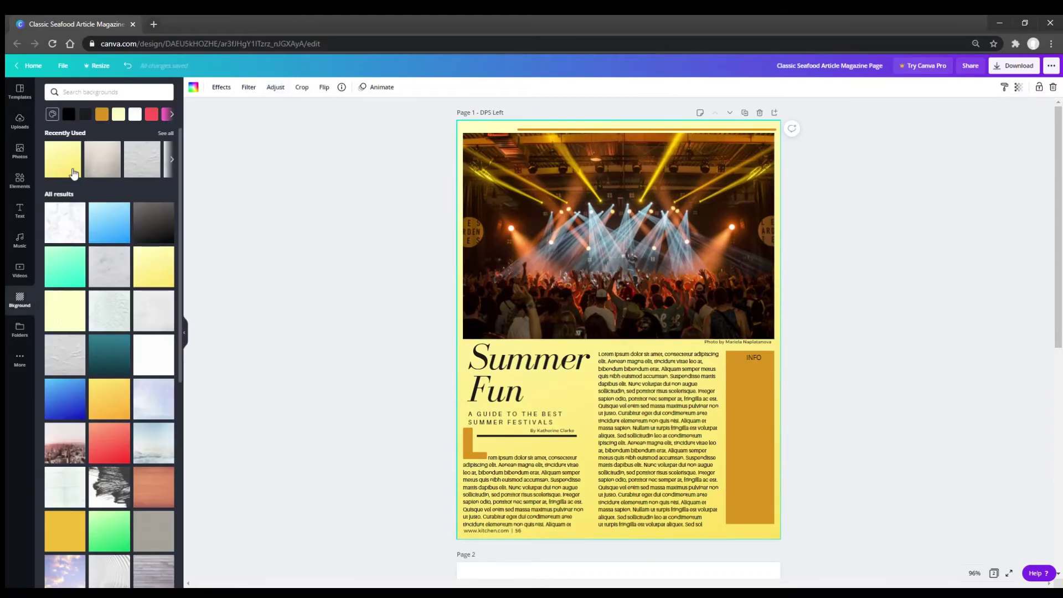
click(19, 121)
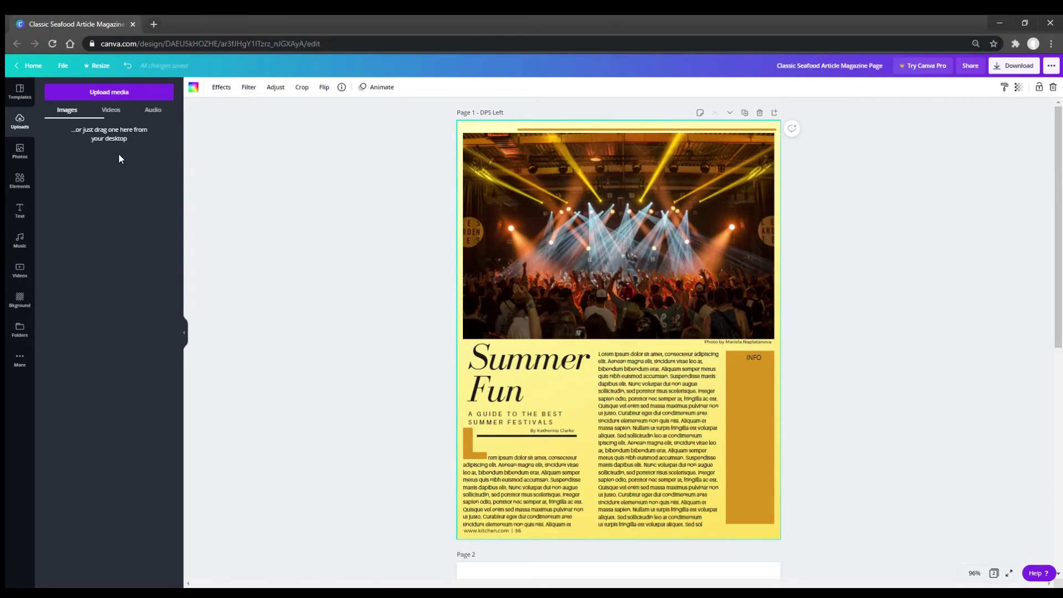
Download only Page 1 as a PDF Print file and dismiss the published popup
click(1019, 66)
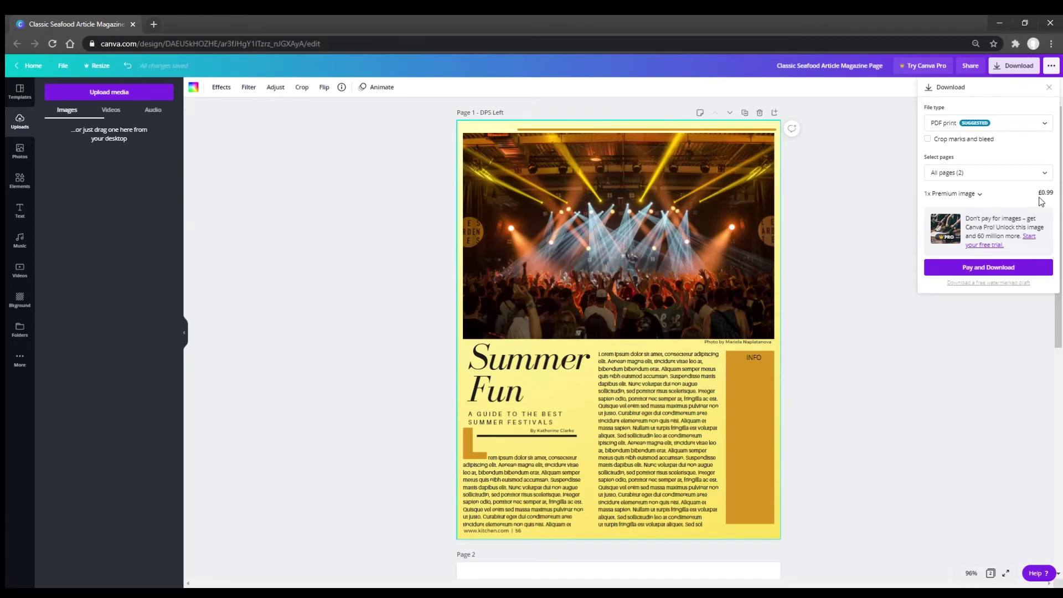
click(961, 174)
click(974, 219)
click(1000, 272)
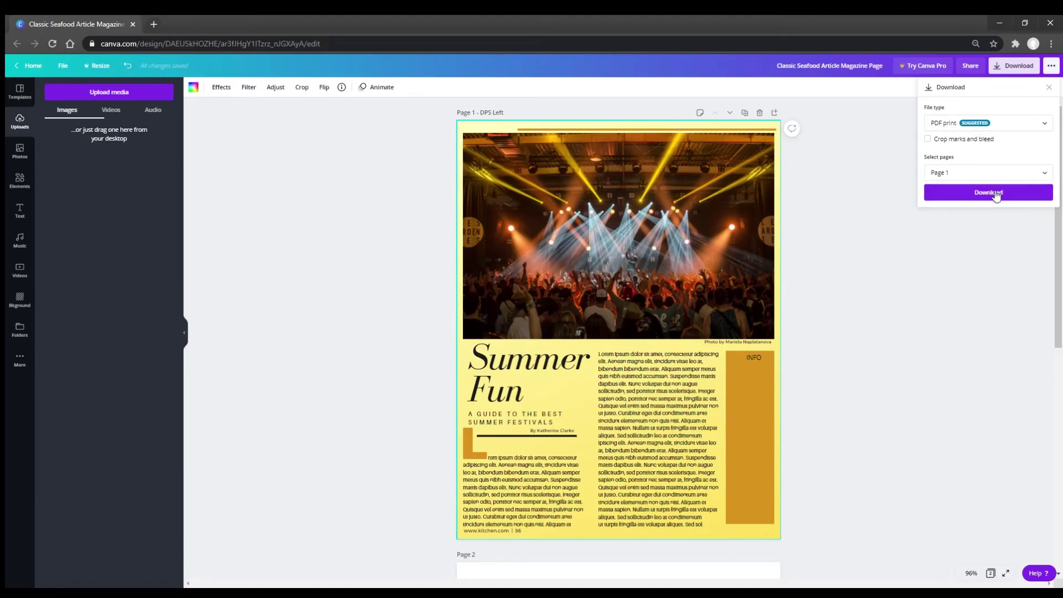
click(979, 194)
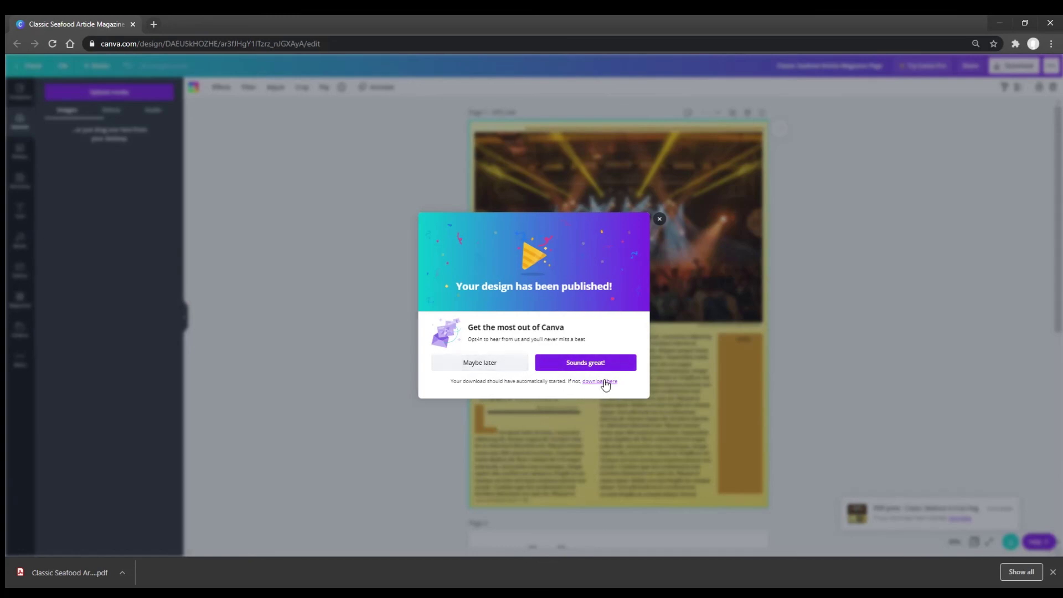
click(465, 363)
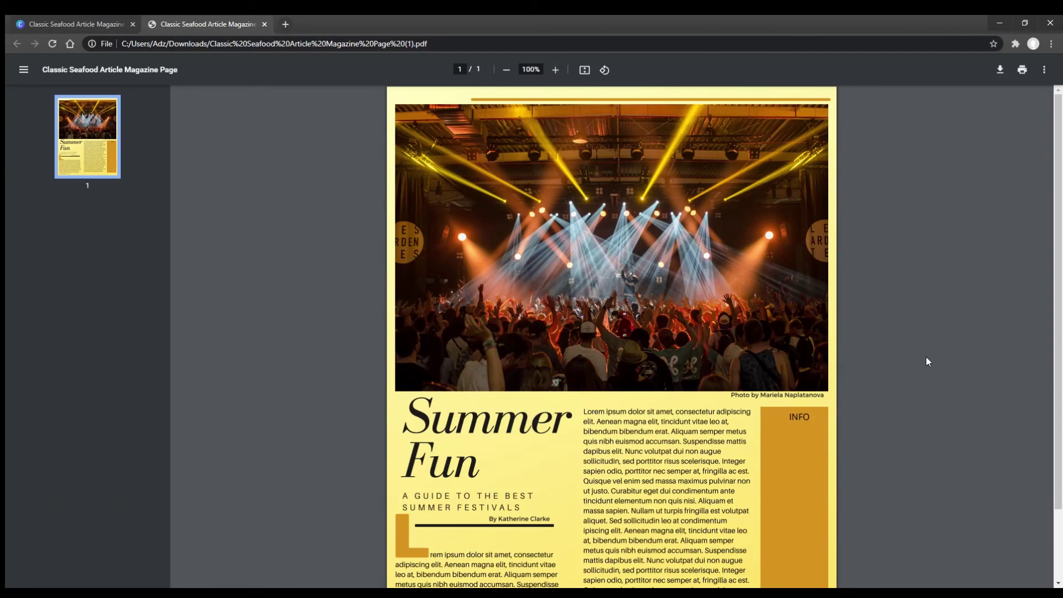
Scroll down and back up through the downloaded PDF to review the page
scroll(929, 377, down, 3)
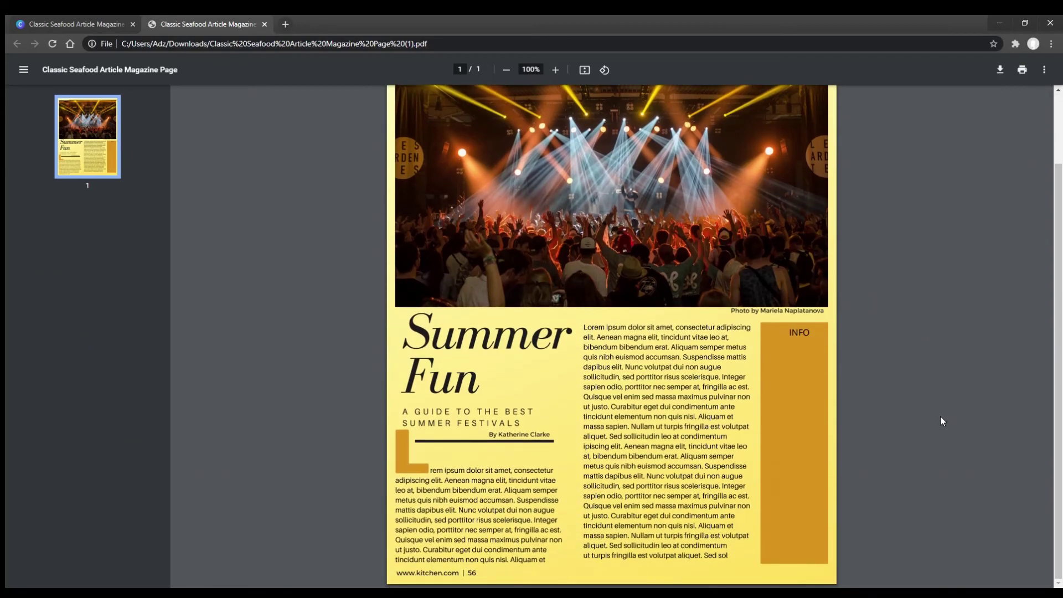
scroll(941, 419, up, 3)
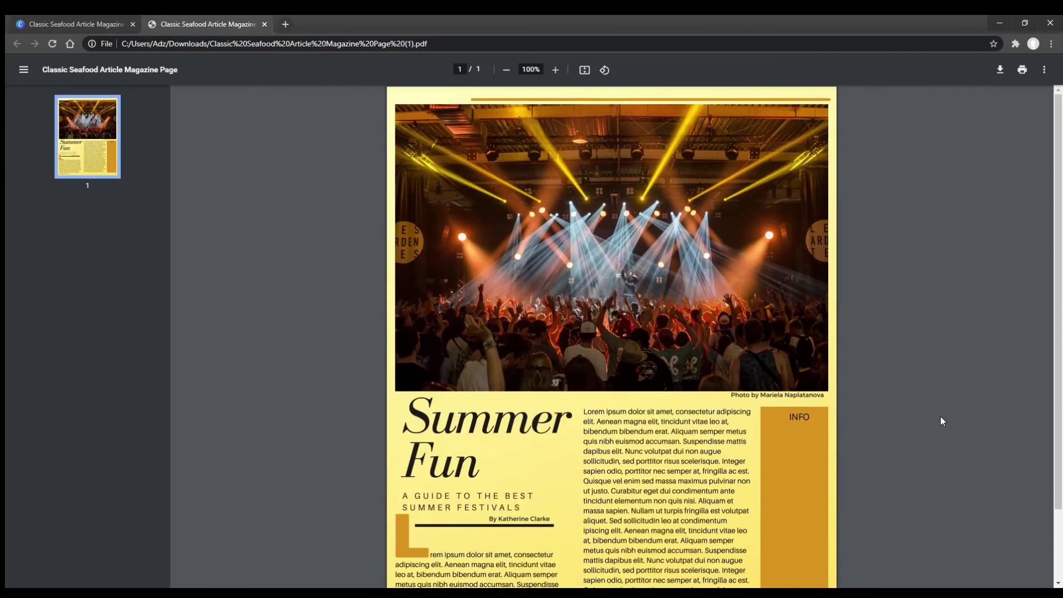